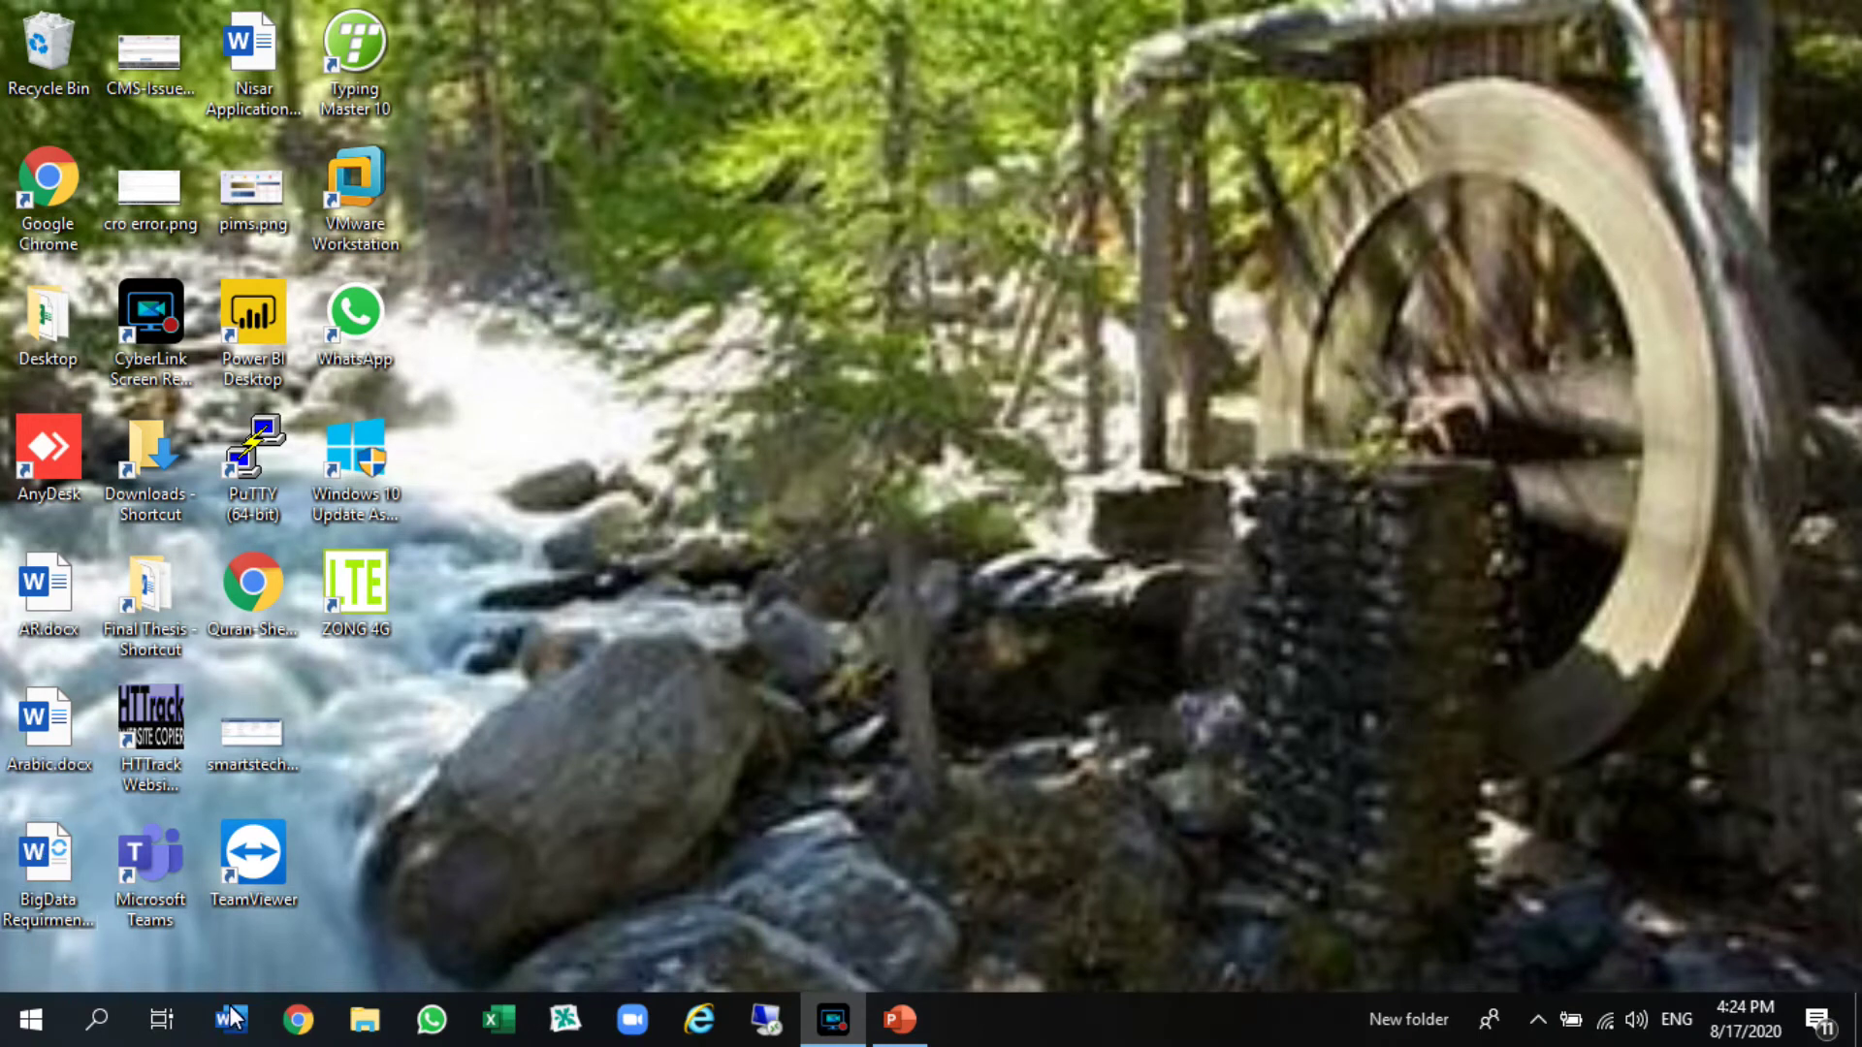
- Launch Word by searching 'word' in the Windows taskbar search
click(121, 1022)
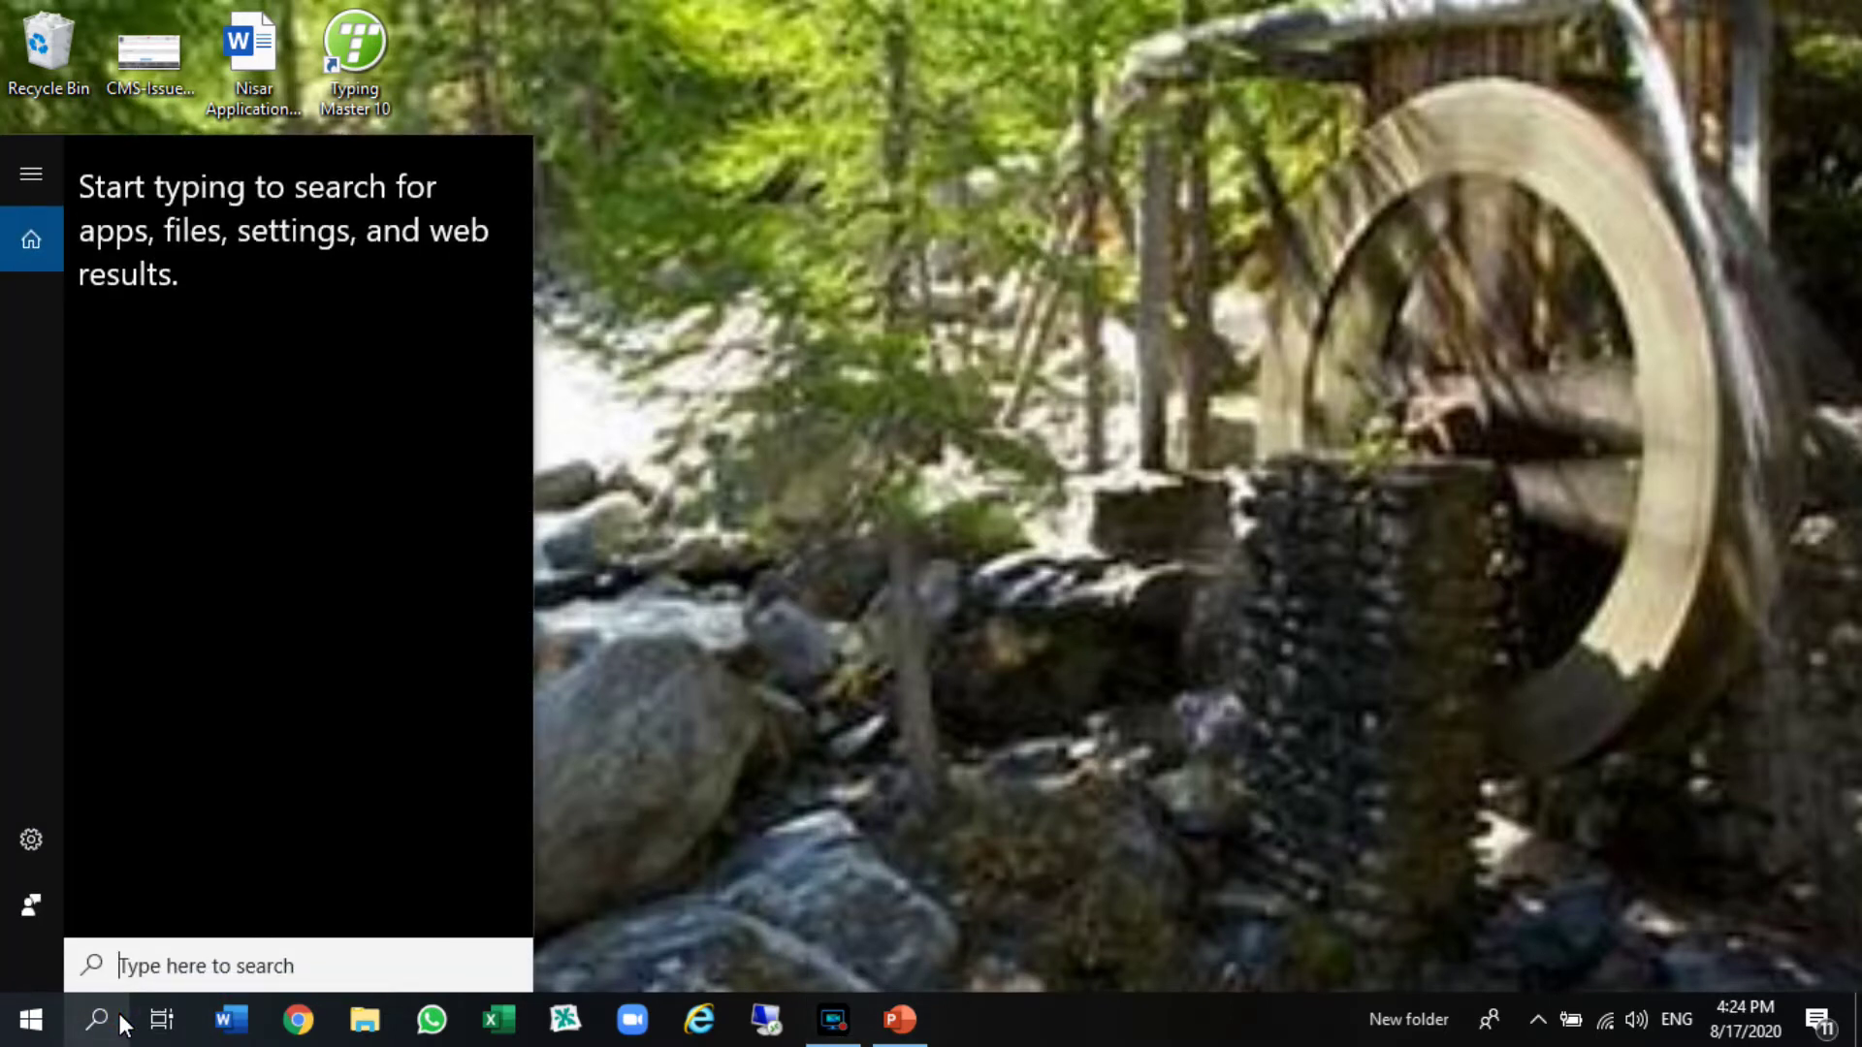
text(word)
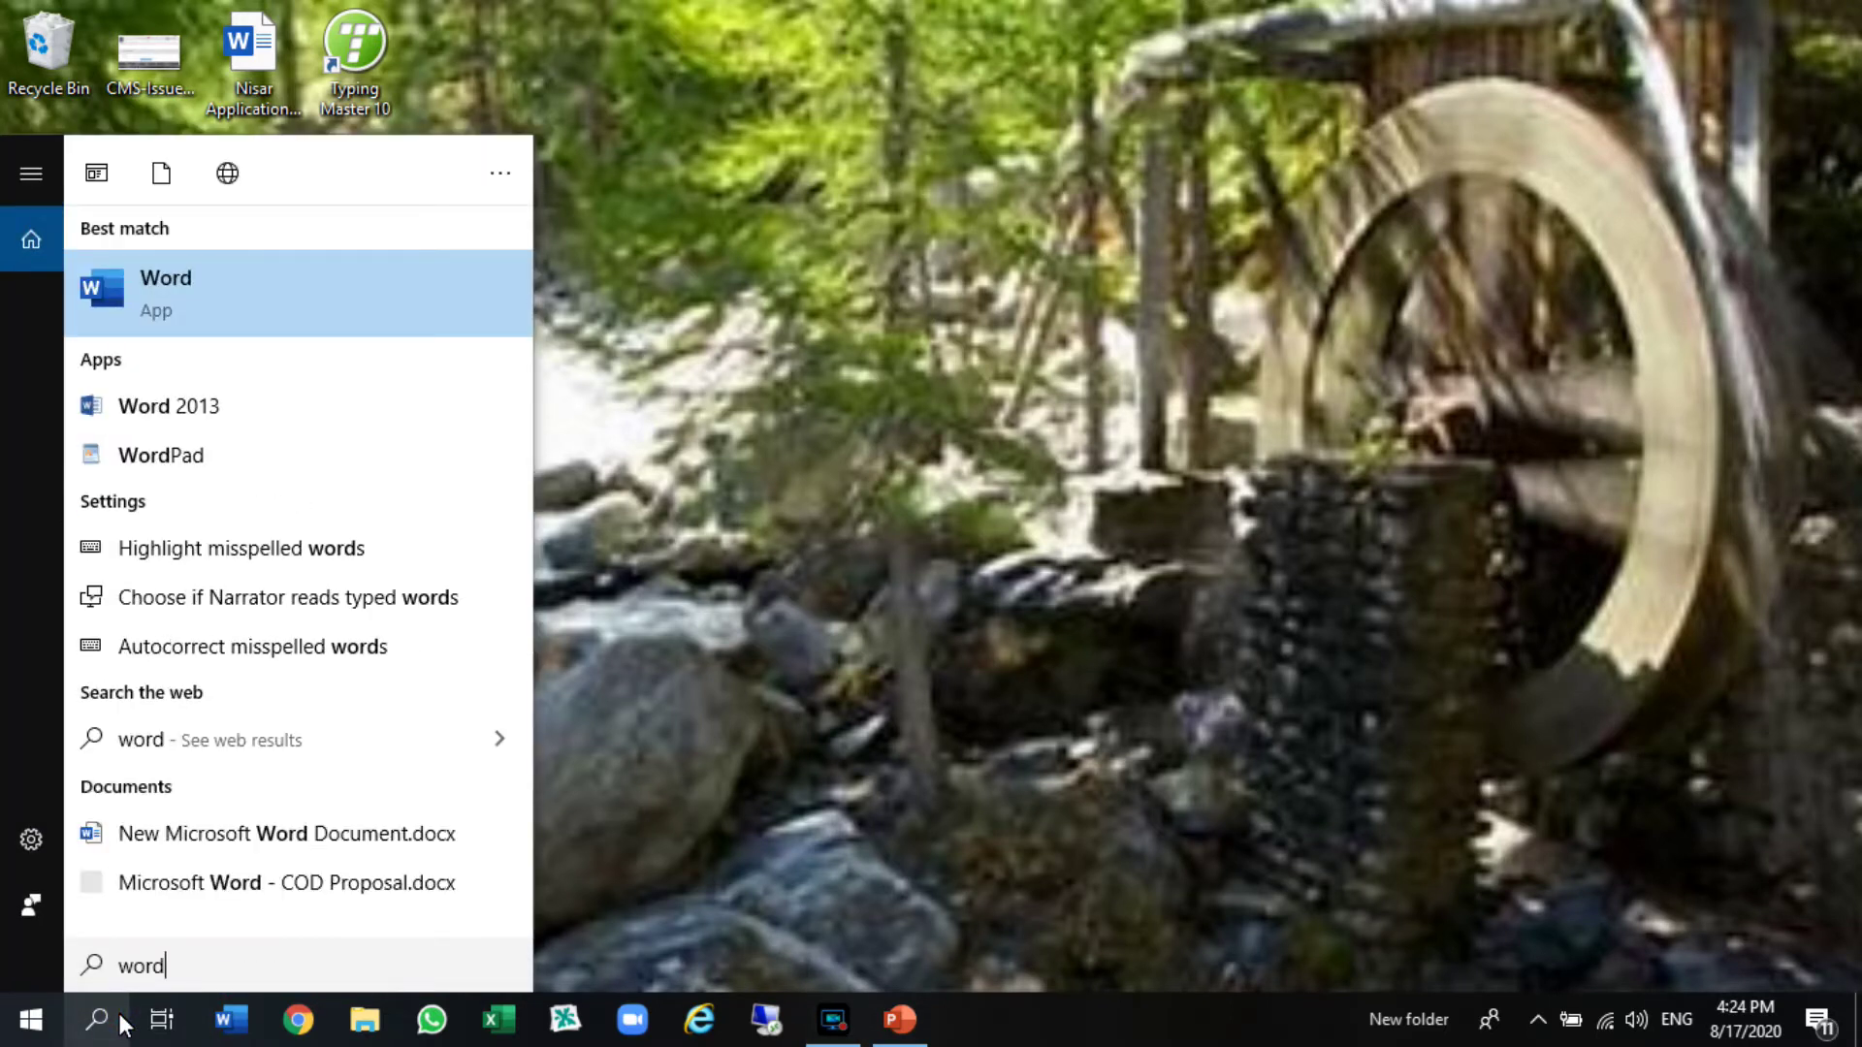
click(155, 291)
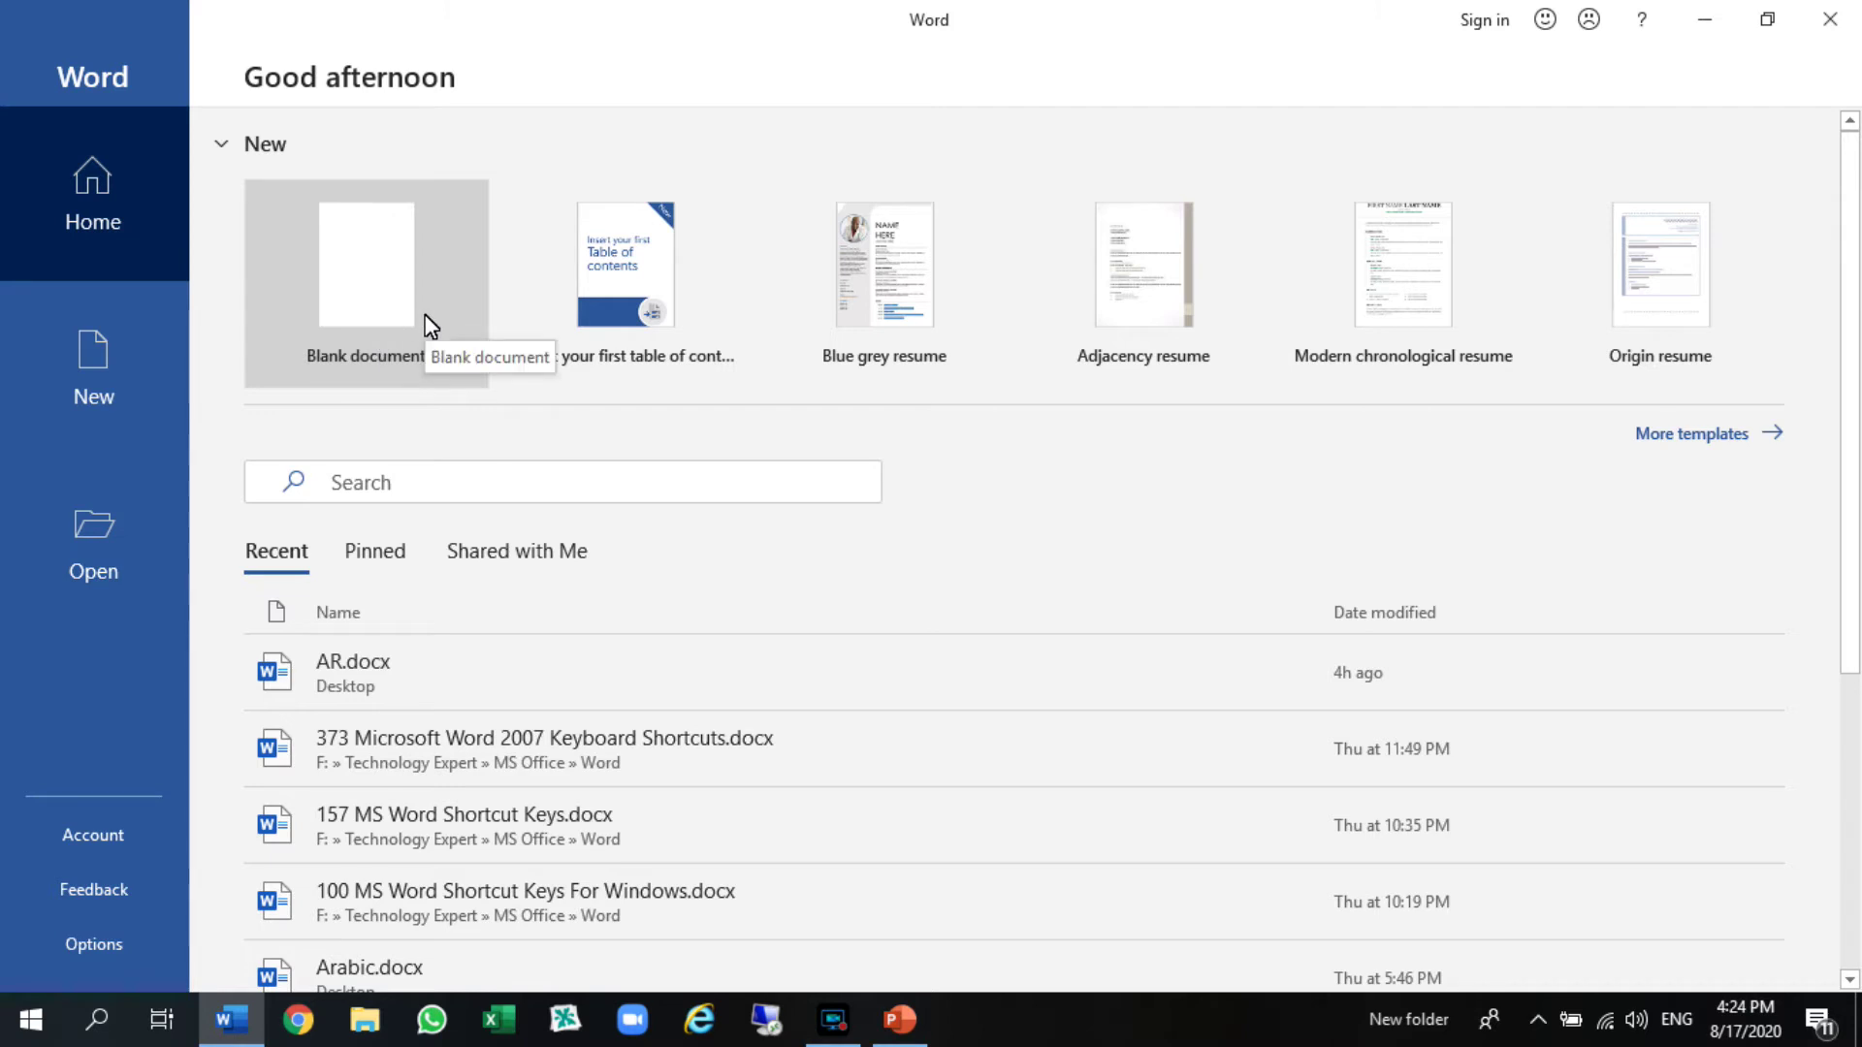
- Search the Business online templates and create a document from Modern business report
click(1736, 433)
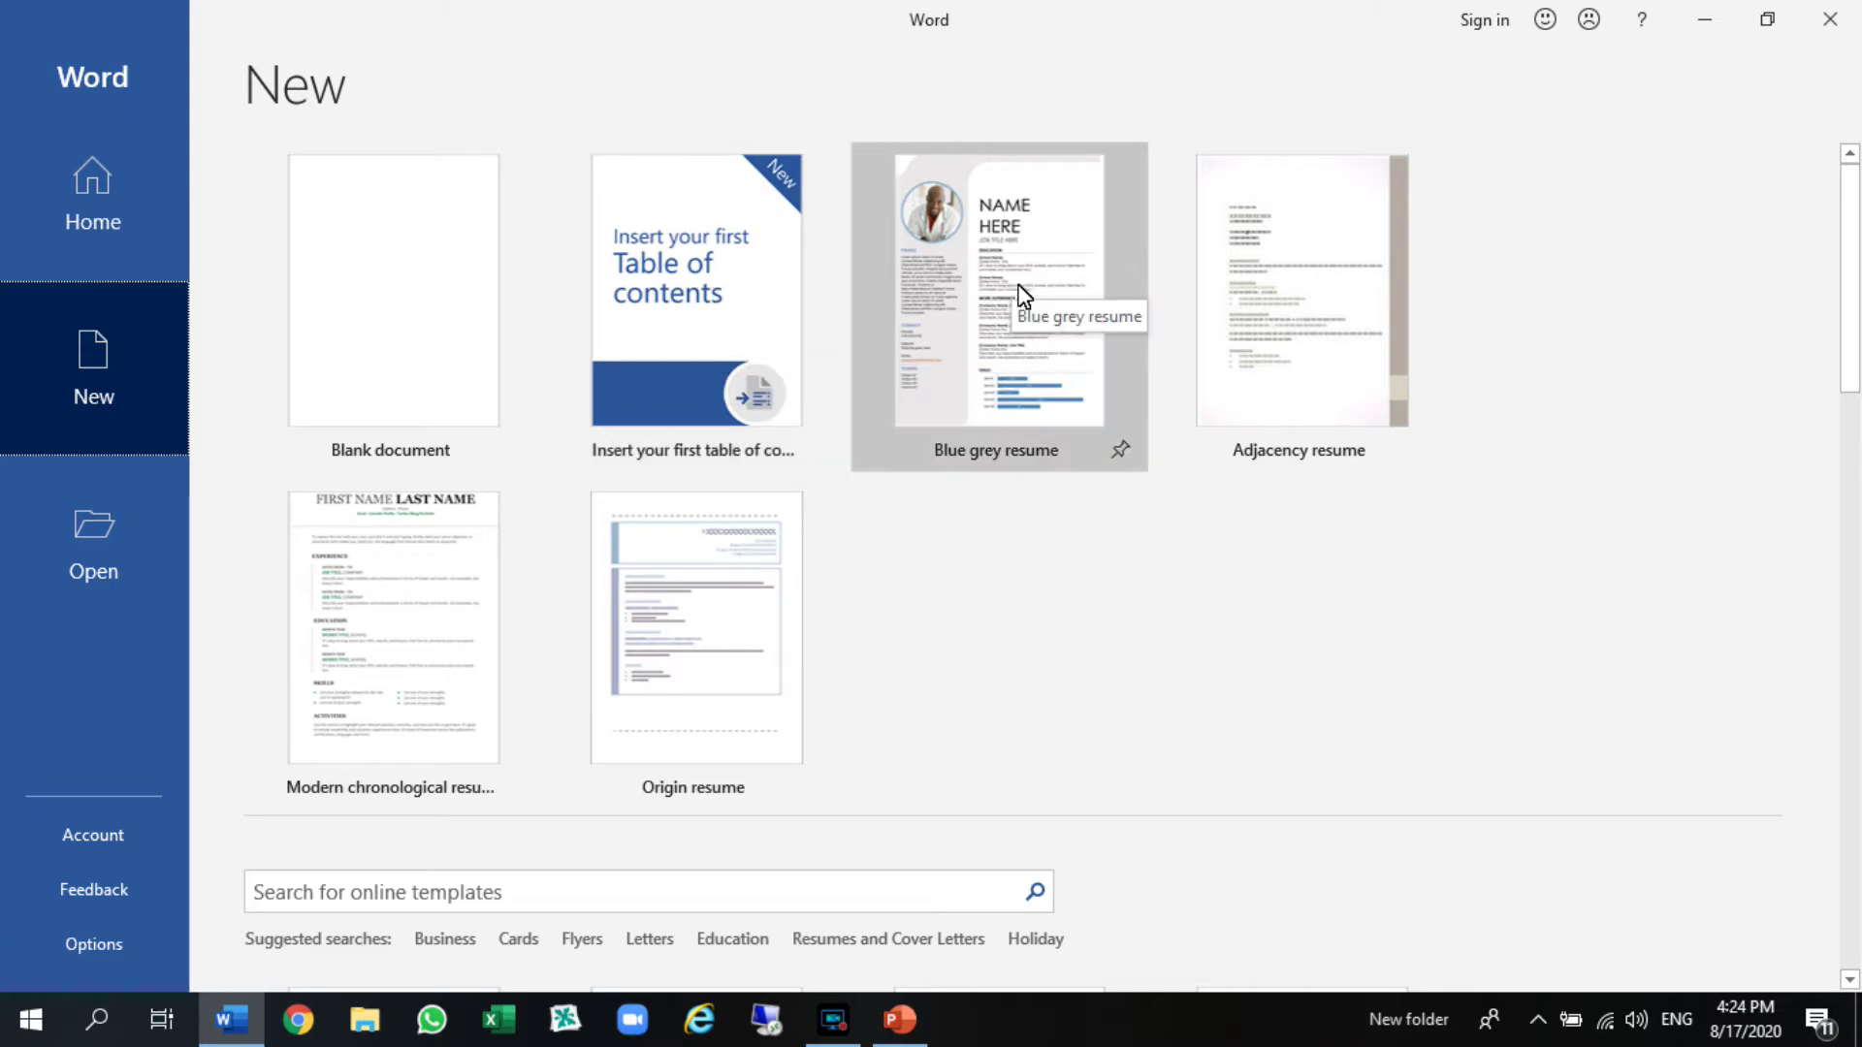
scroll(752, 582, down, 1)
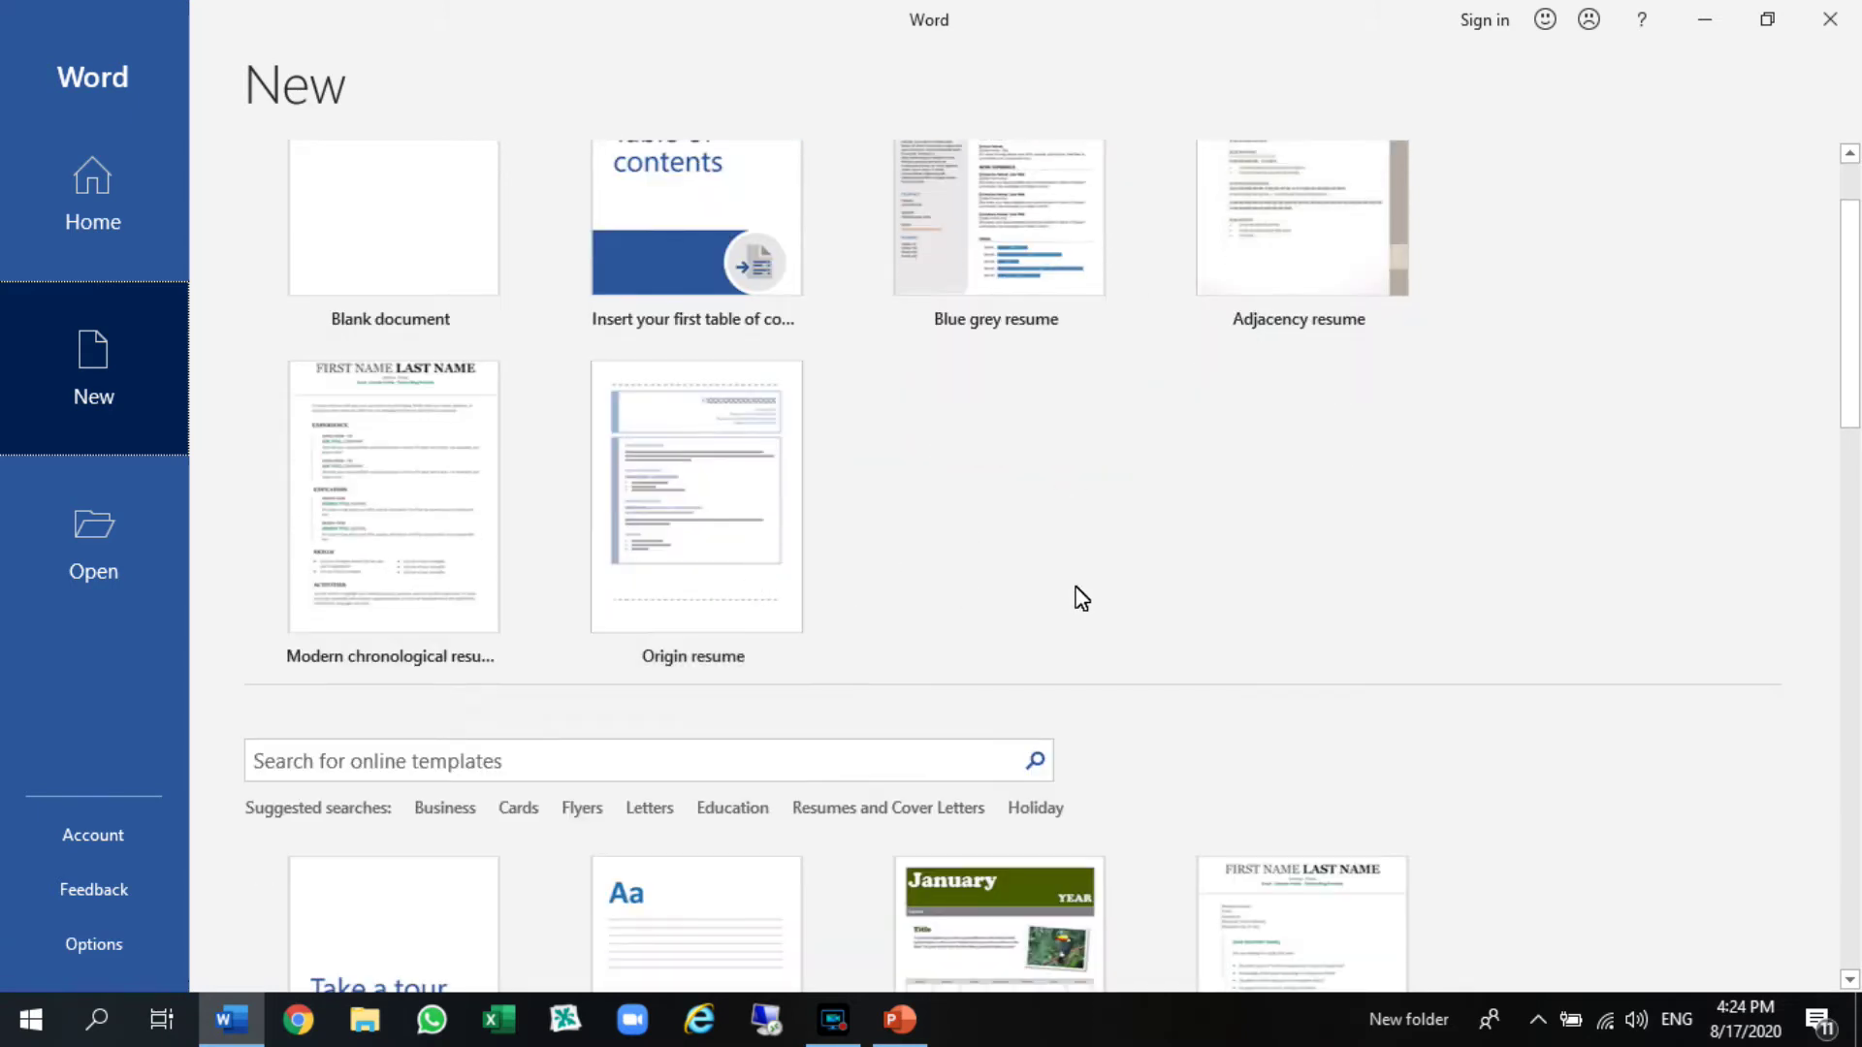
scroll(1213, 621, down, 1)
scroll(1280, 679, down, 2)
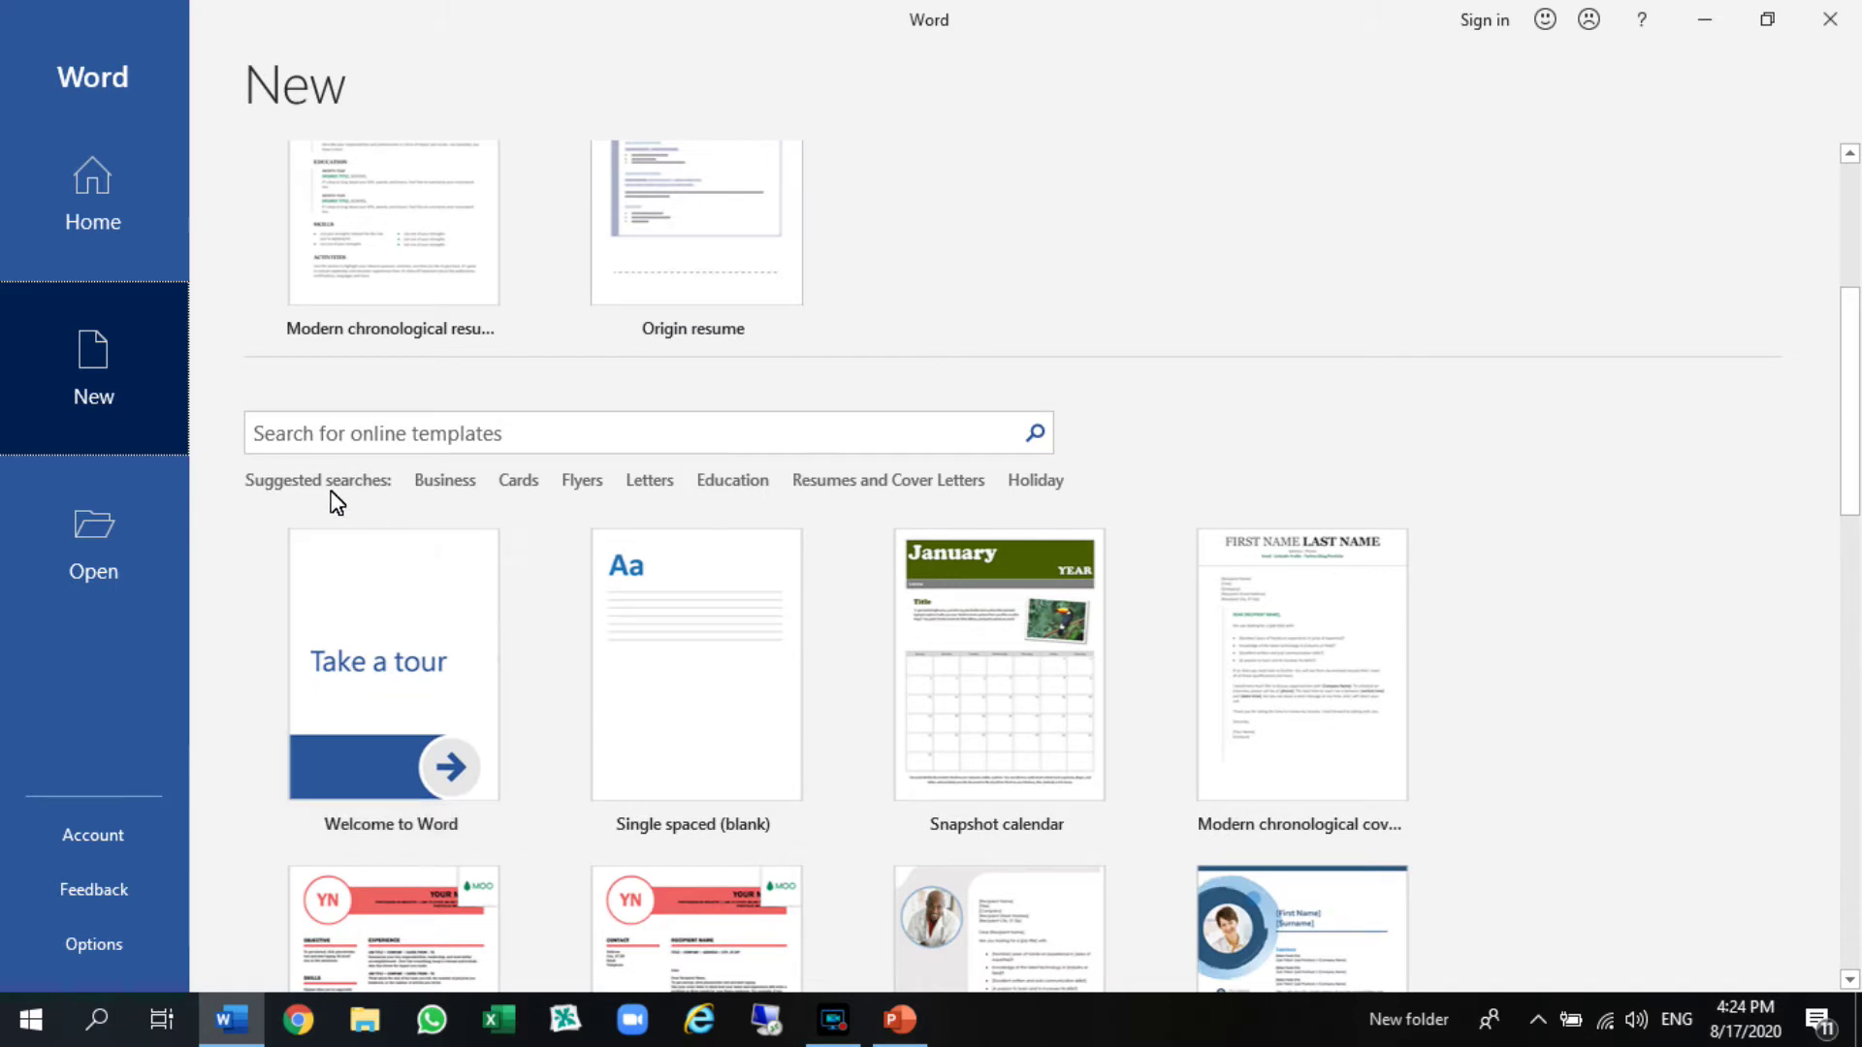
click(437, 480)
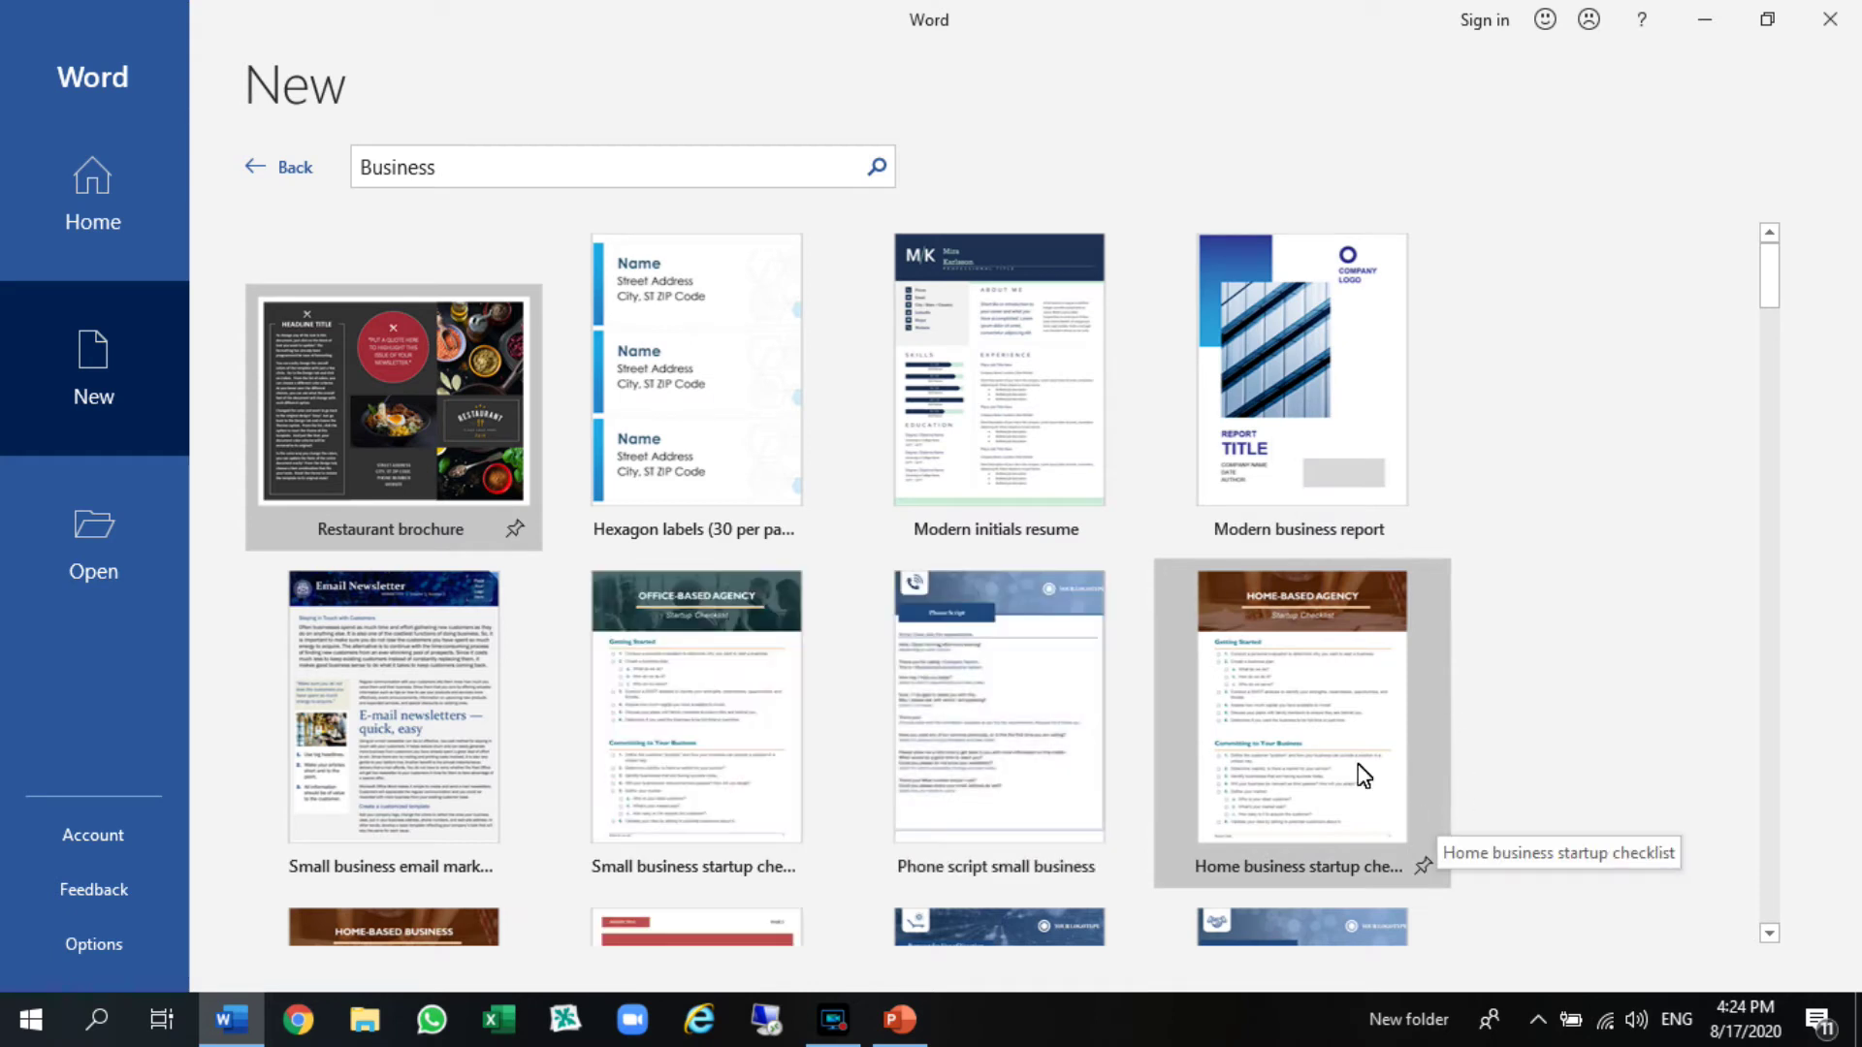
click(1308, 384)
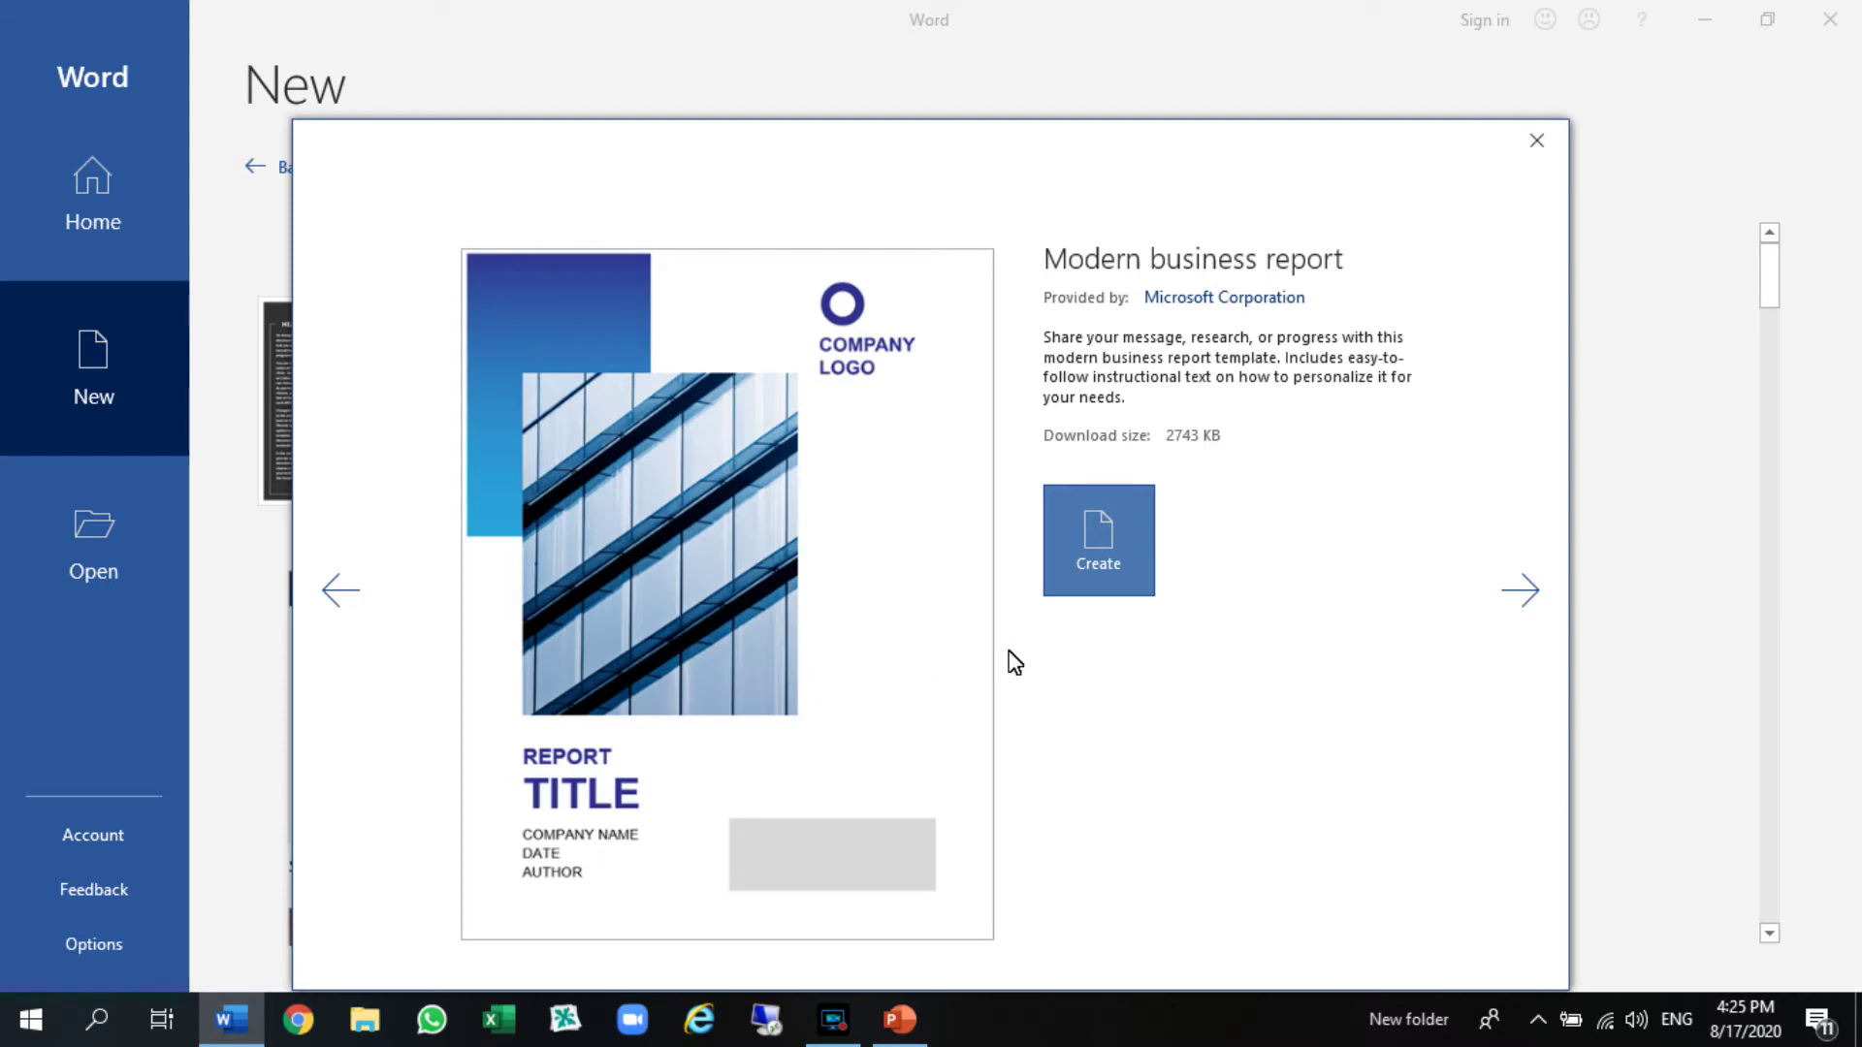
click(1090, 558)
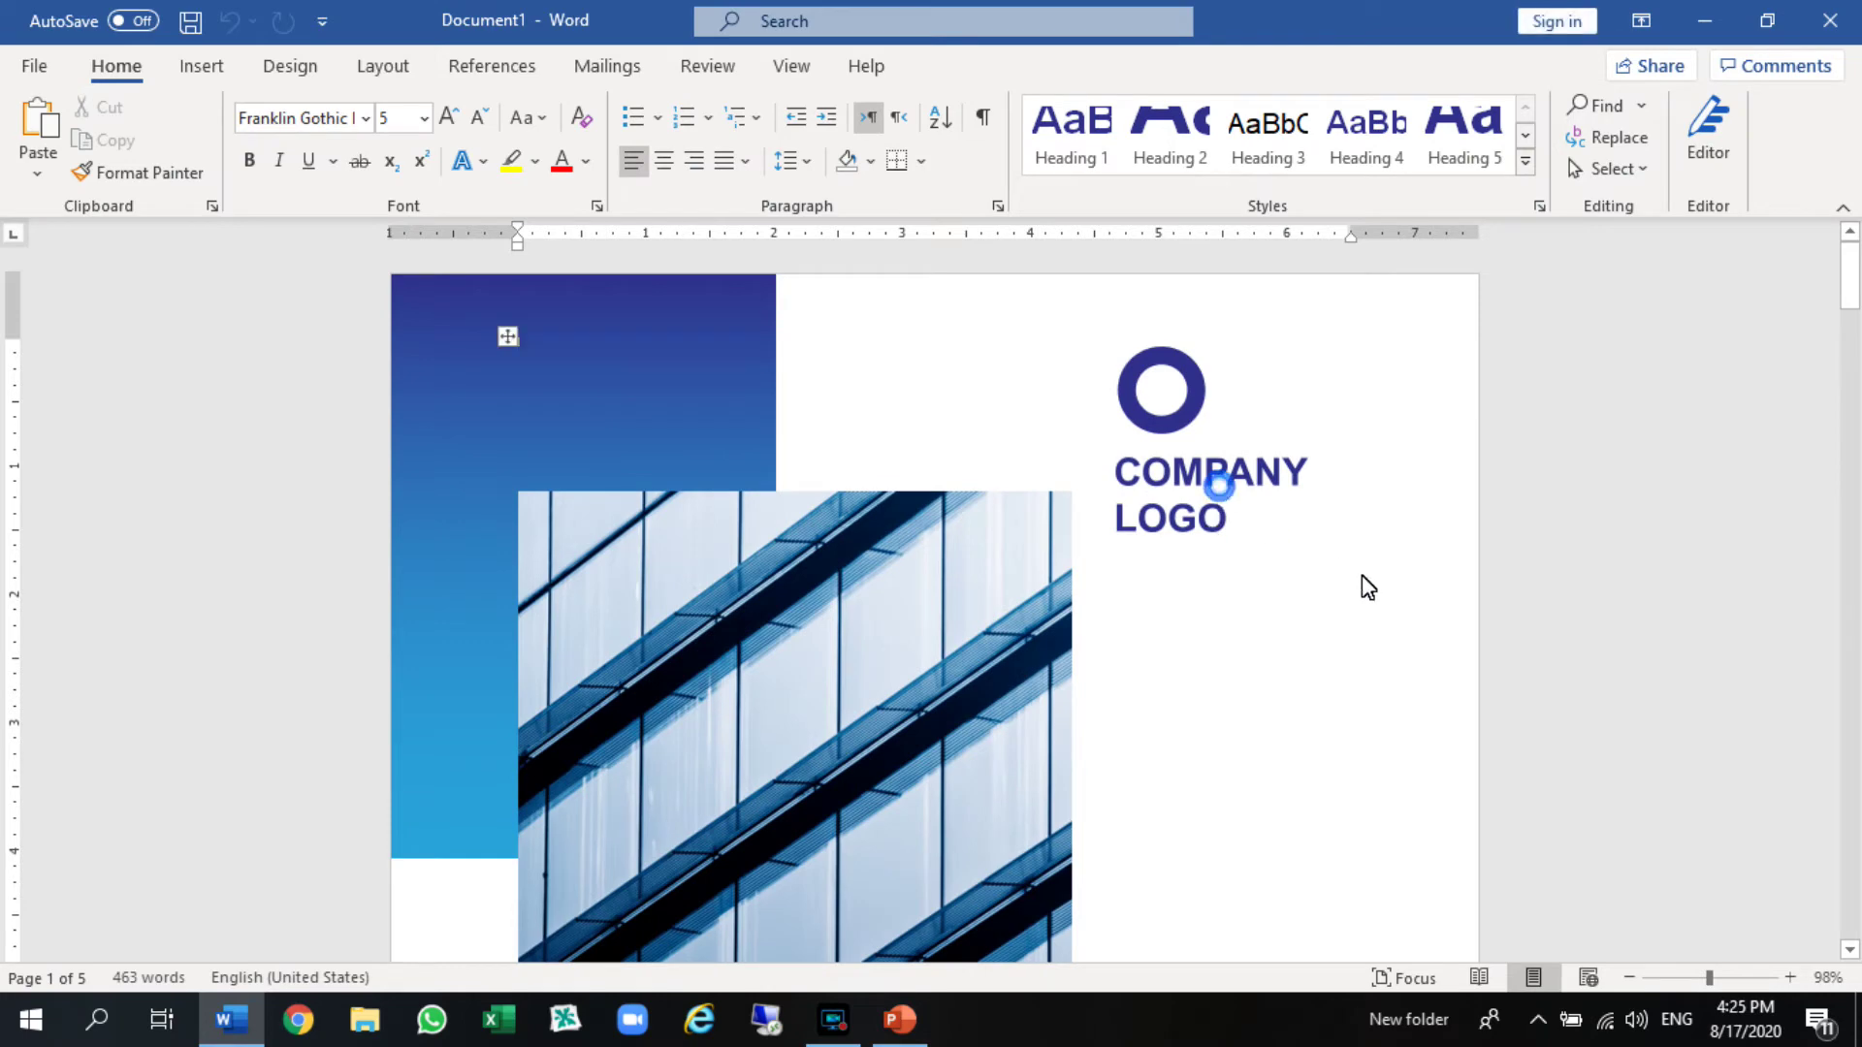
- Scroll through the report's five pages, then return to the top
scroll(1368, 586, down, 4)
scroll(1368, 587, down, 10)
scroll(1368, 587, down, 8)
scroll(1368, 587, down, 8)
scroll(1367, 587, down, 6)
scroll(1368, 587, down, 4)
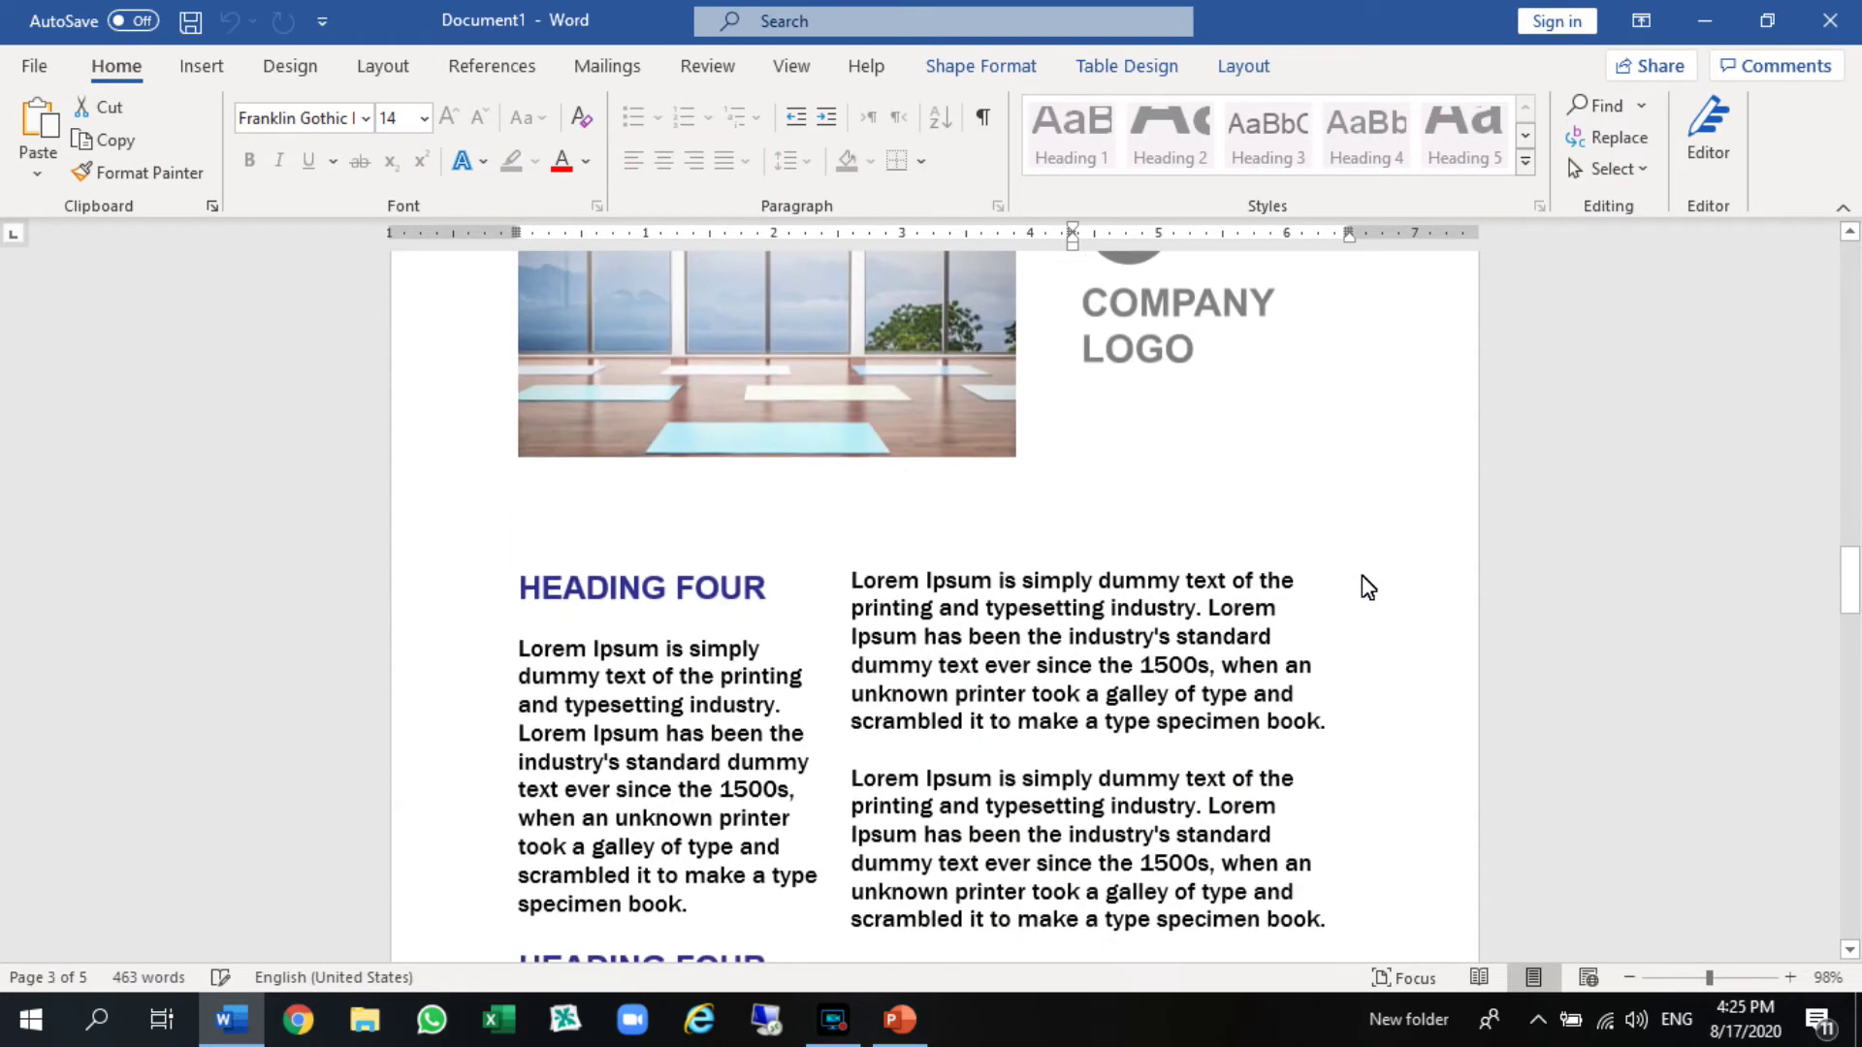
drag(1850, 587, 1853, 257)
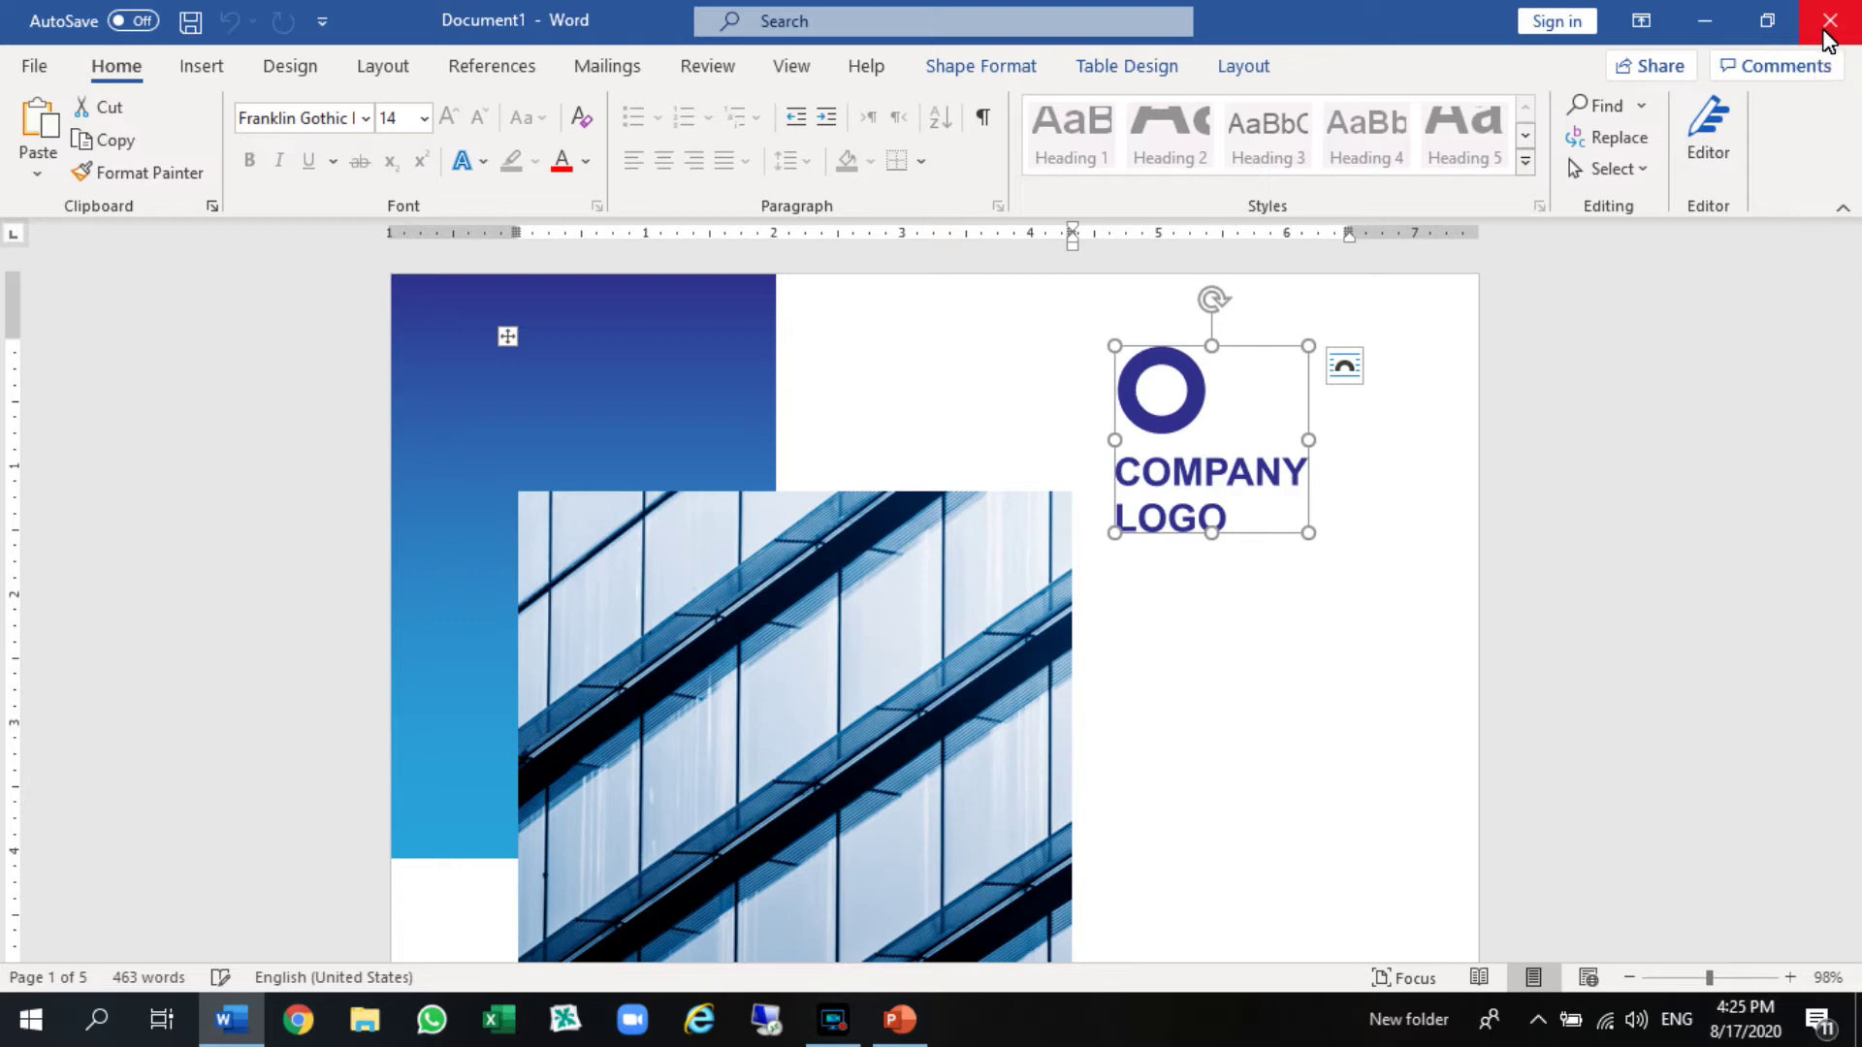
- Close the report without saving, relaunch Word and start a blank document
click(1826, 29)
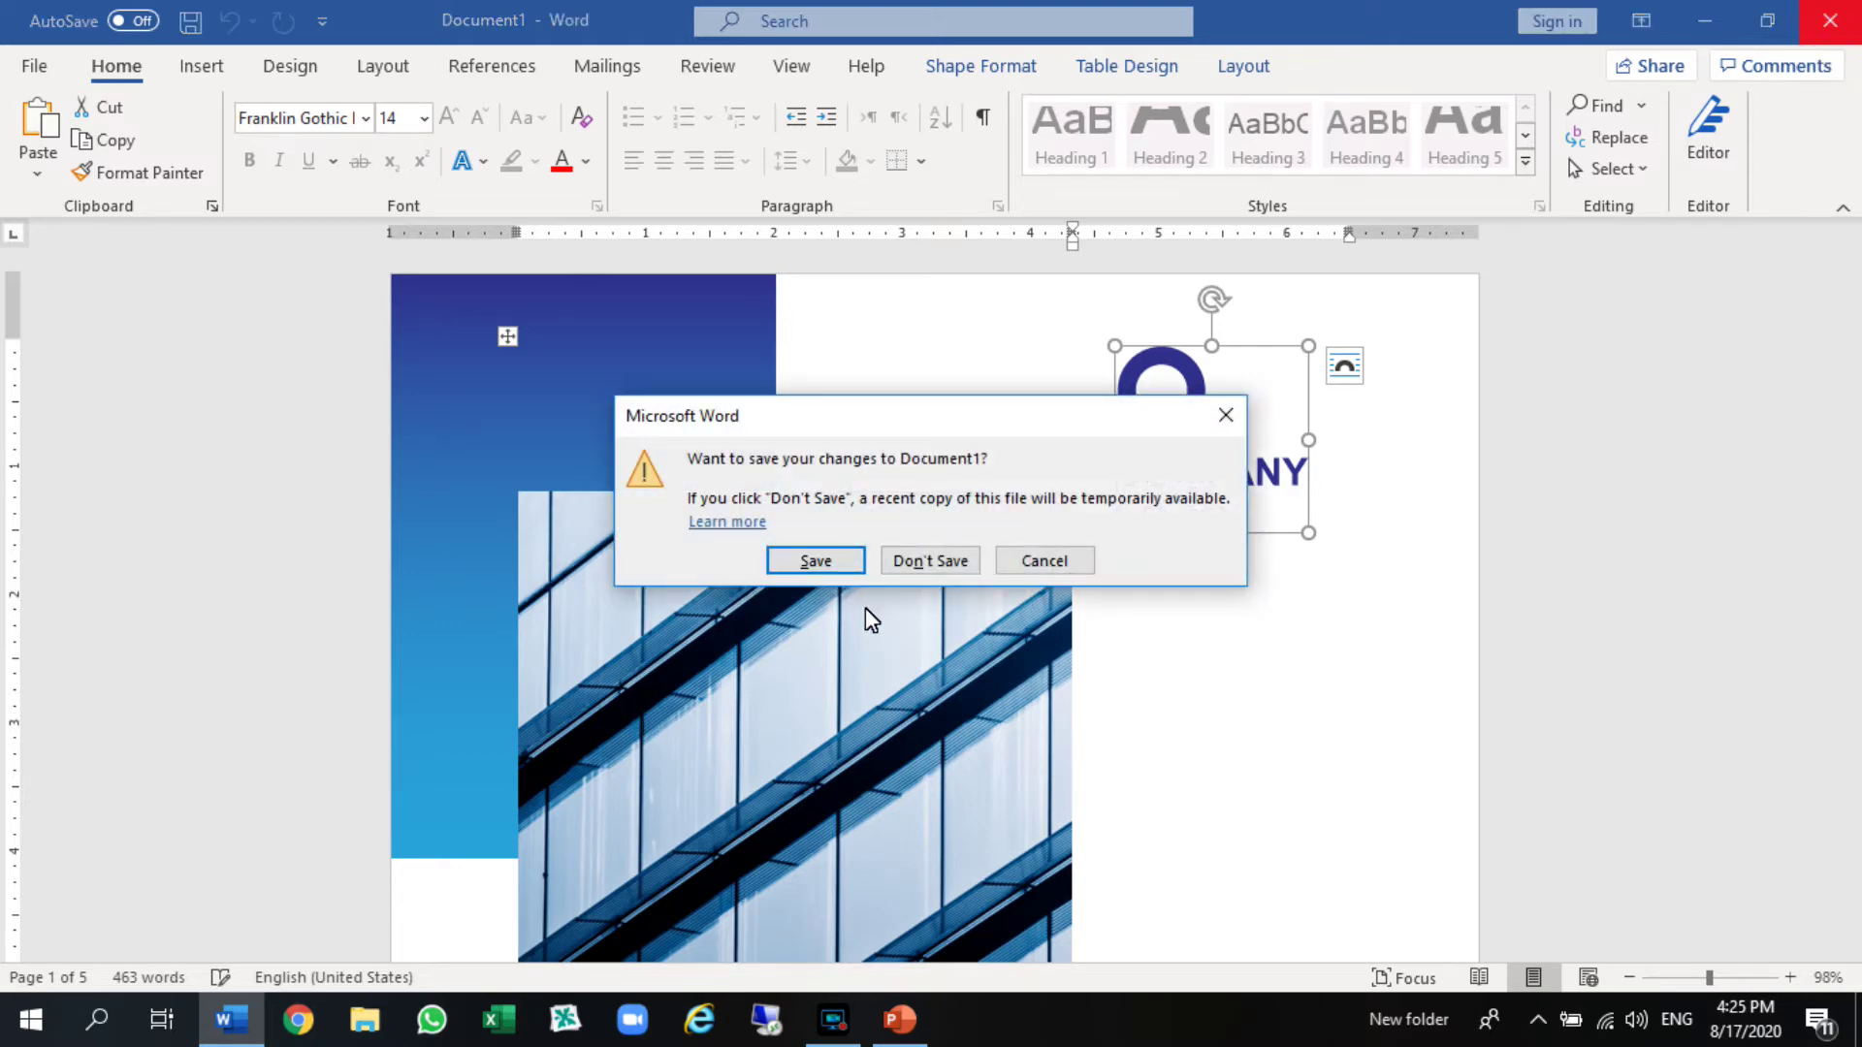
click(929, 561)
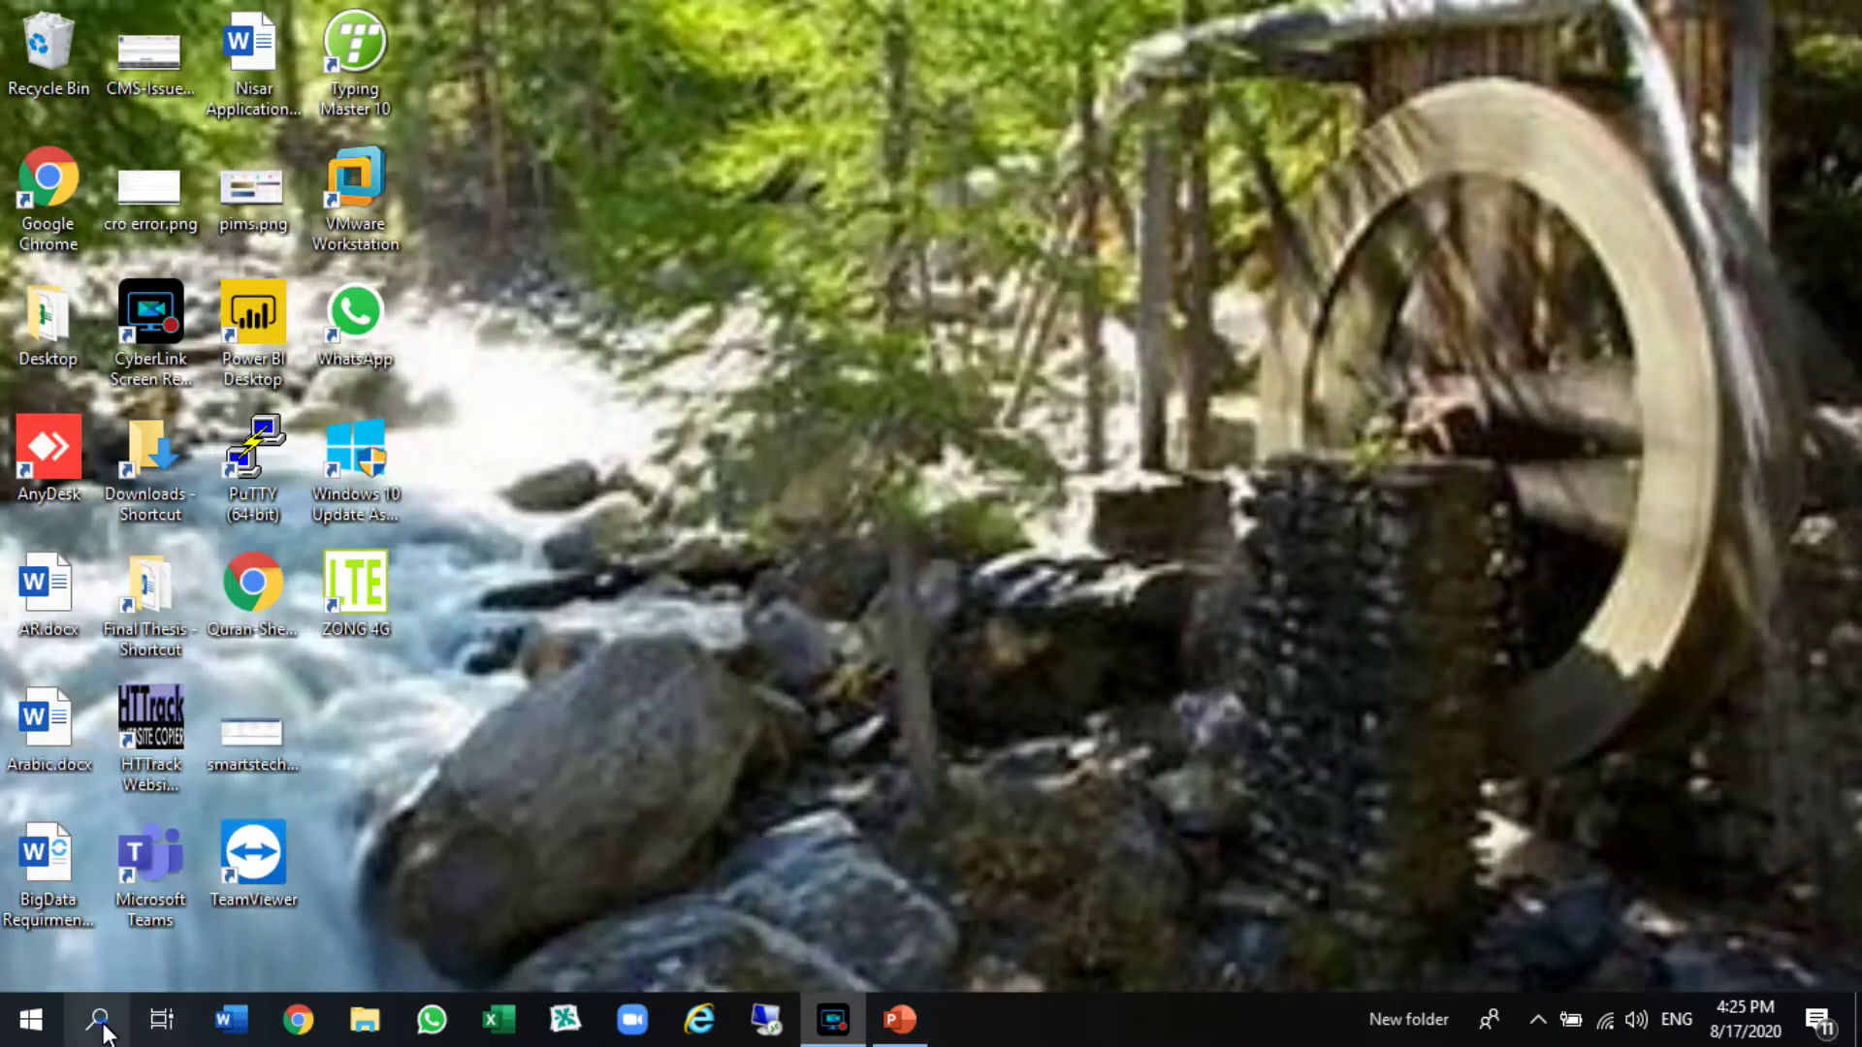
click(99, 1021)
text(word)
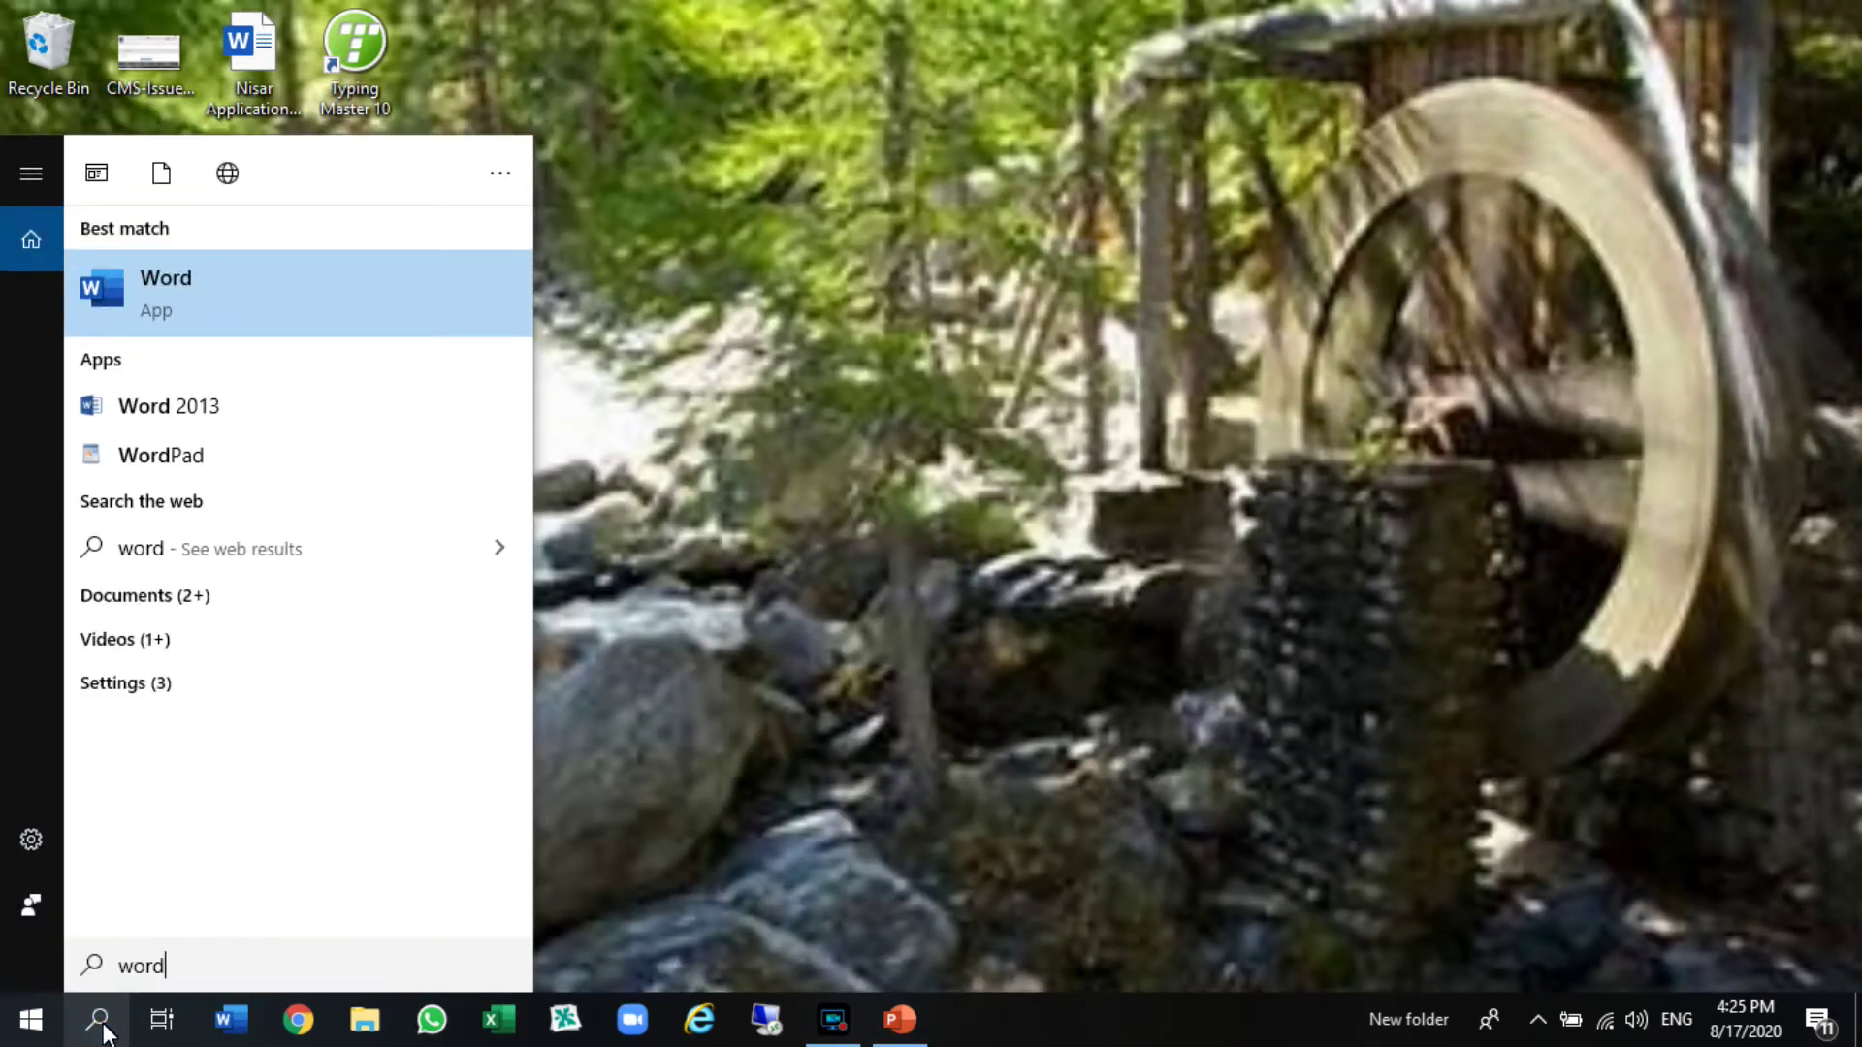
click(174, 307)
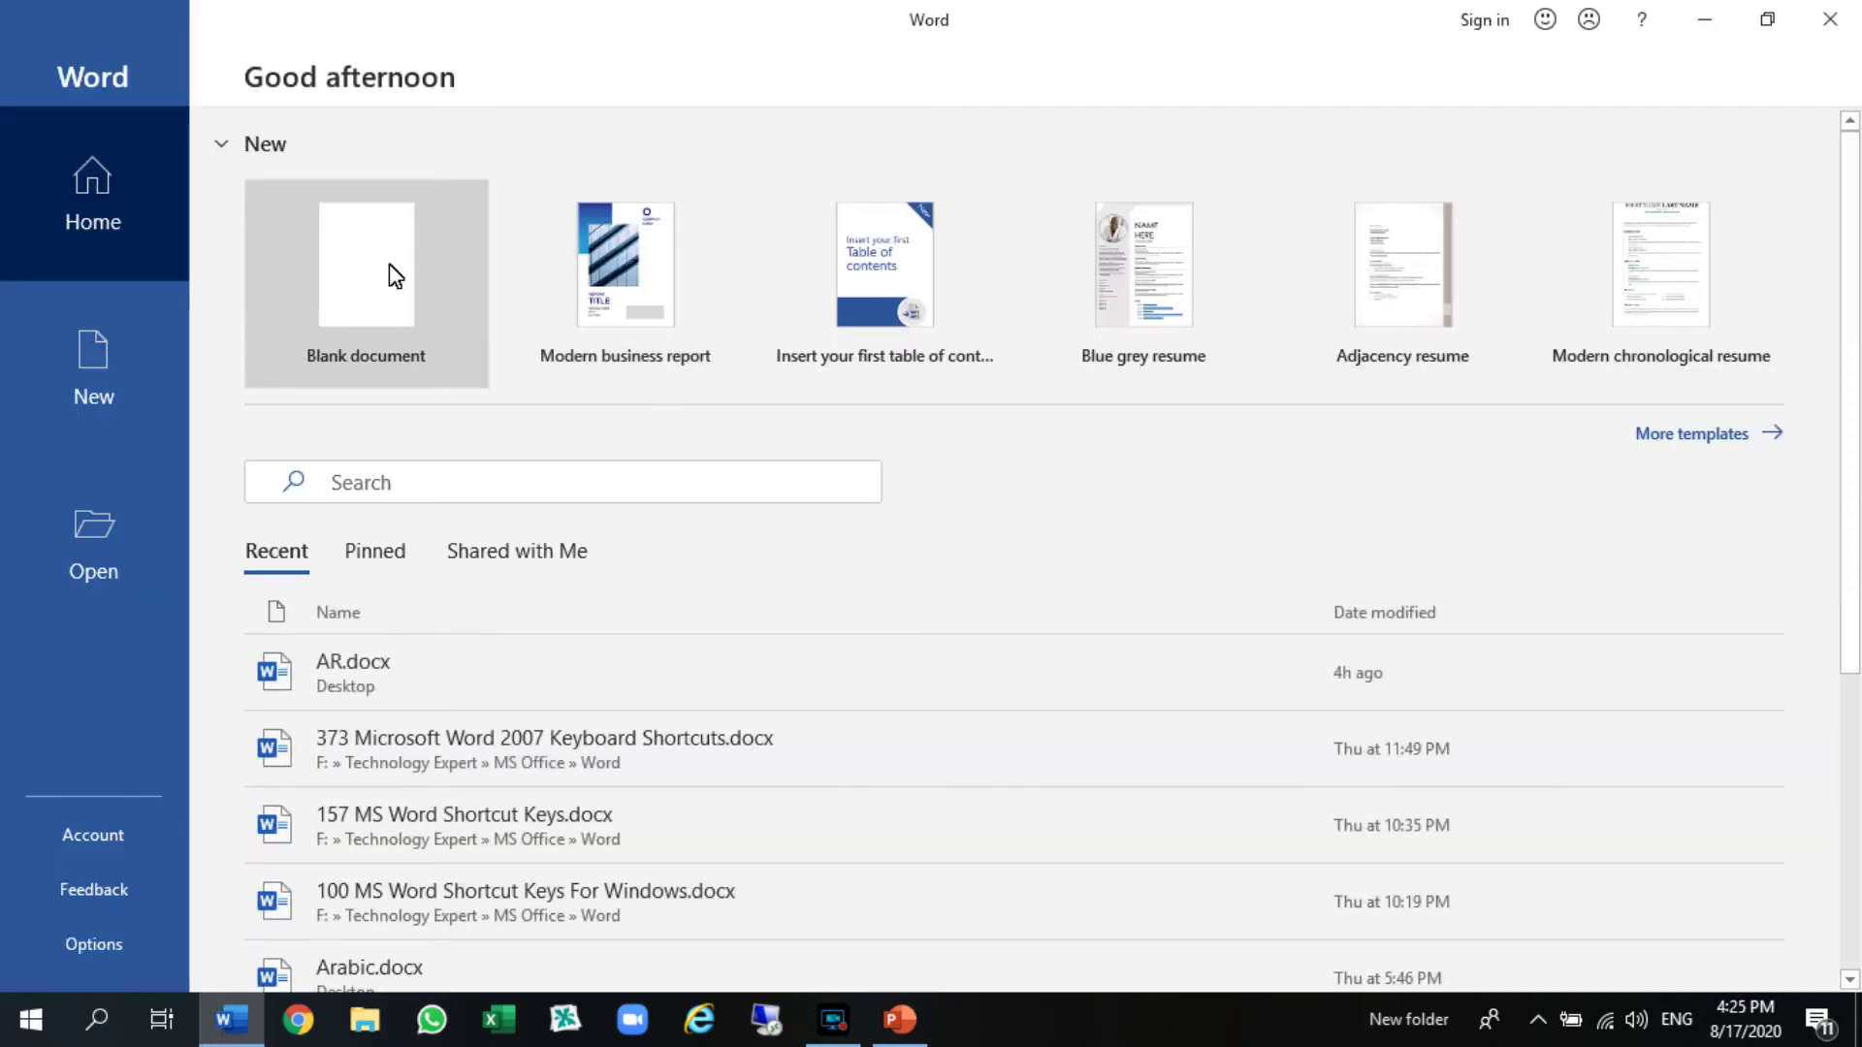
click(394, 276)
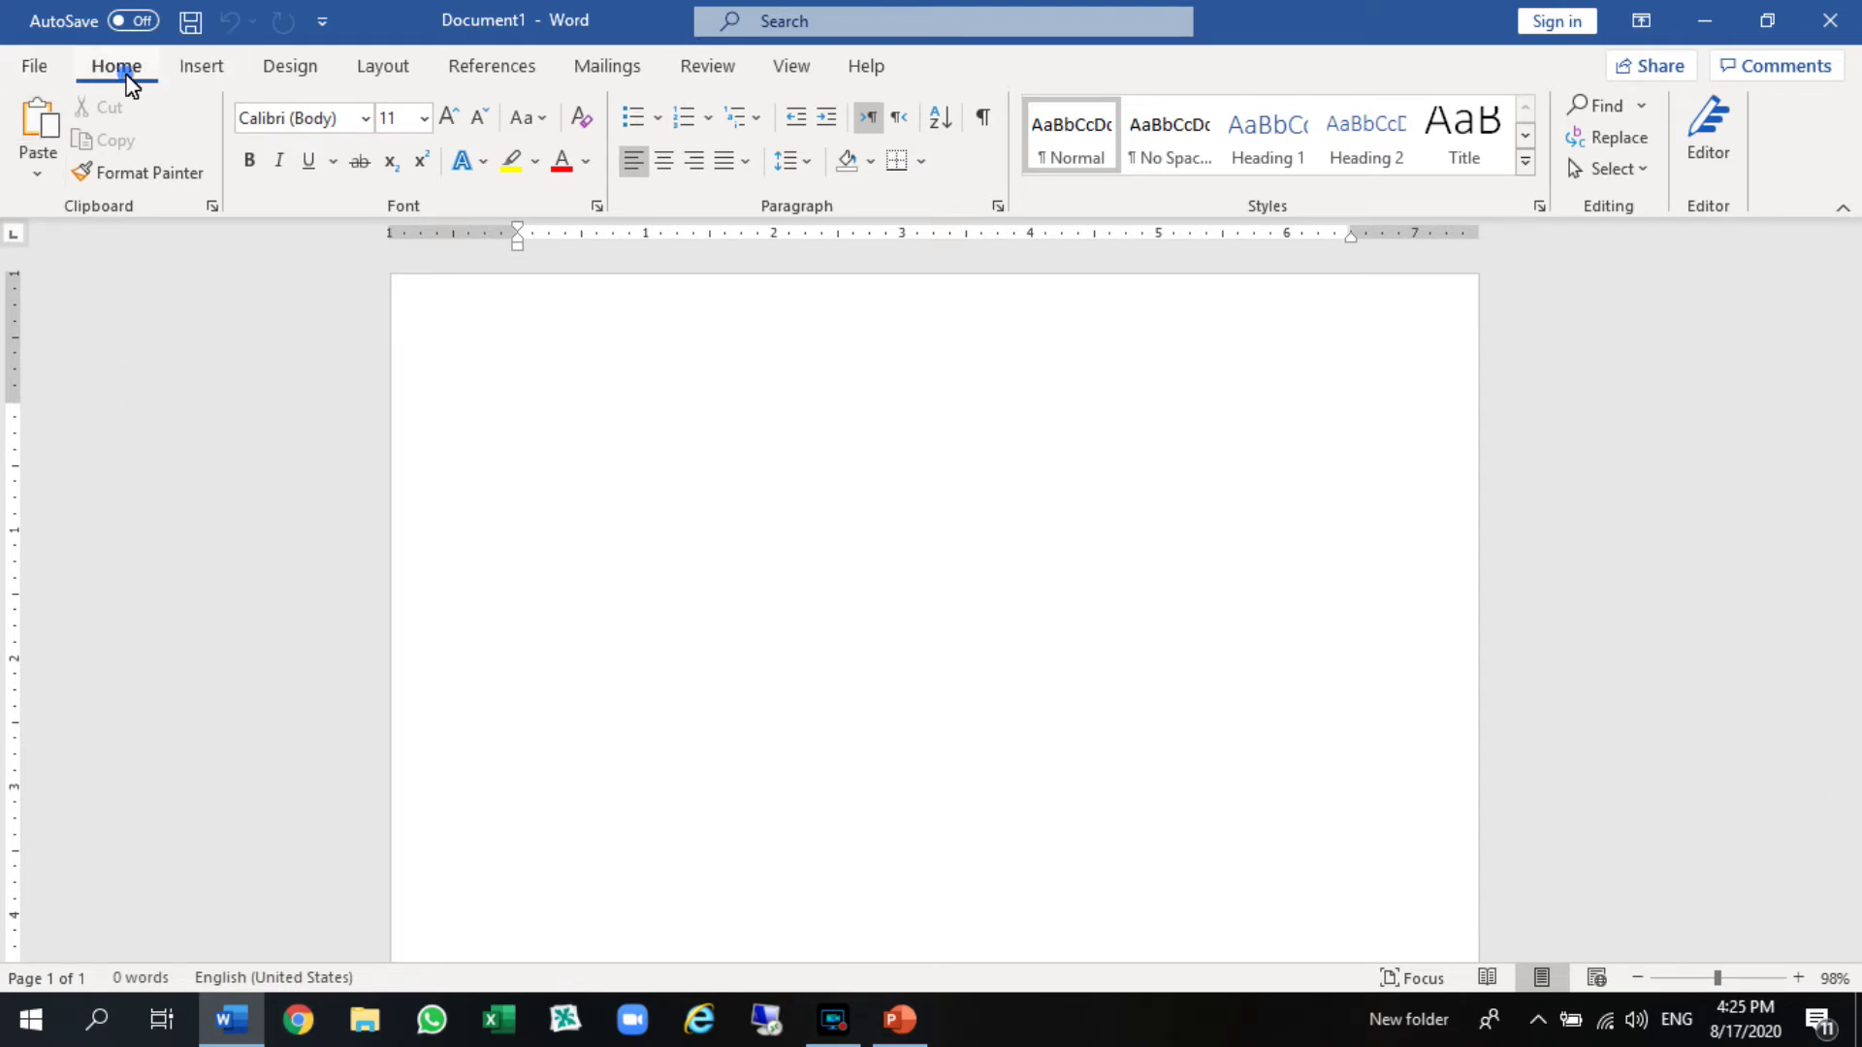
- Look over the Insert and Home ribbon tabs, ending on the Design tab
click(201, 68)
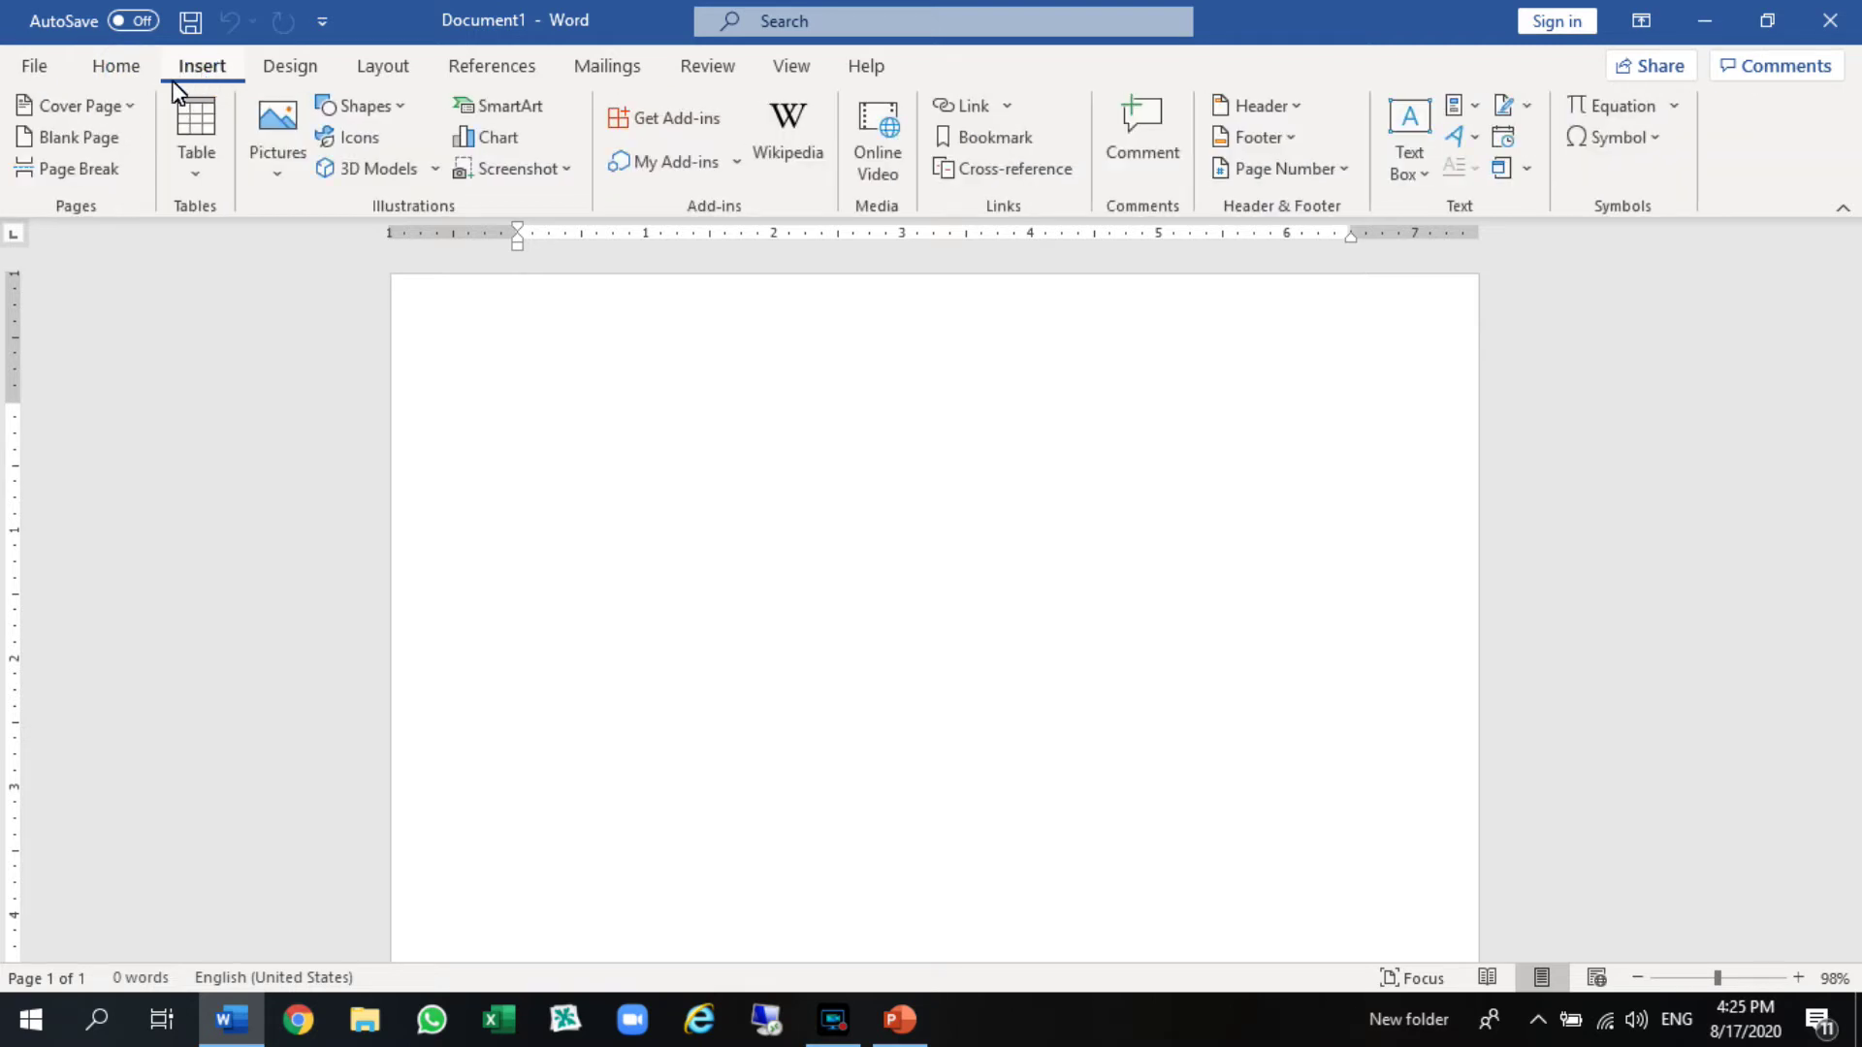
click(109, 64)
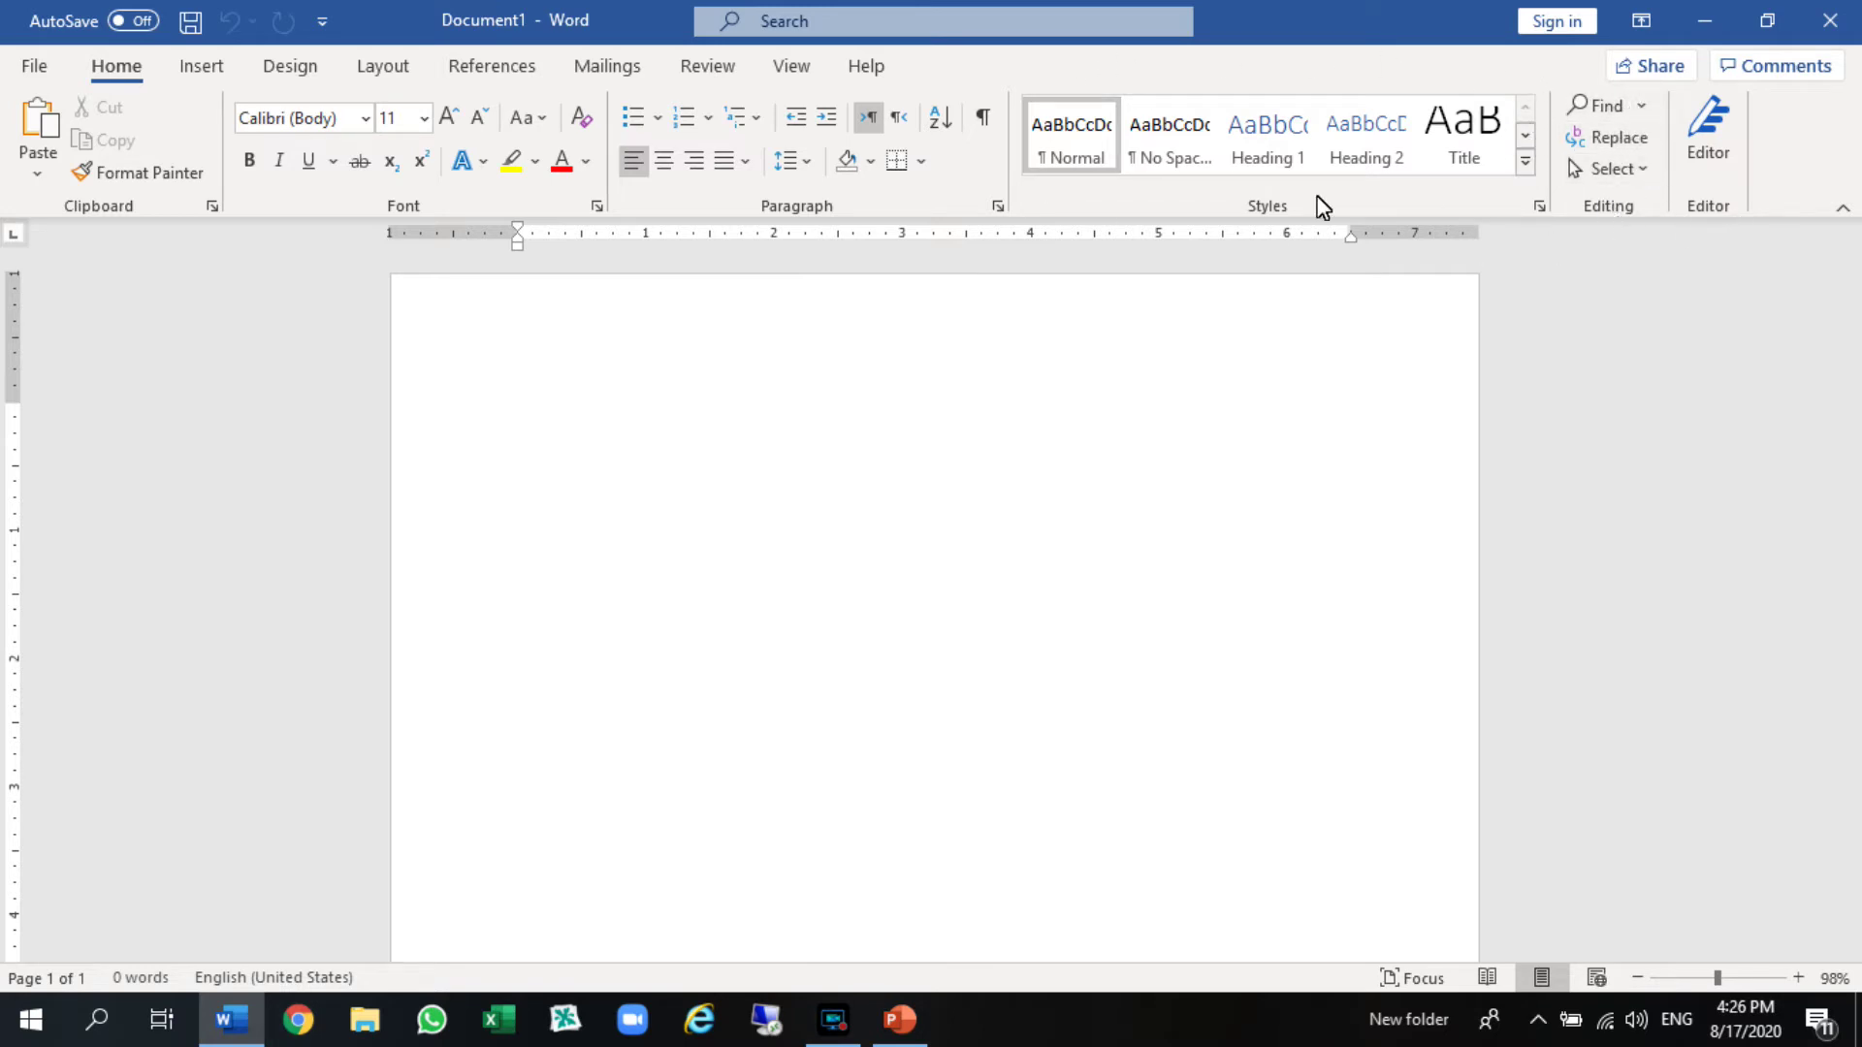
click(198, 67)
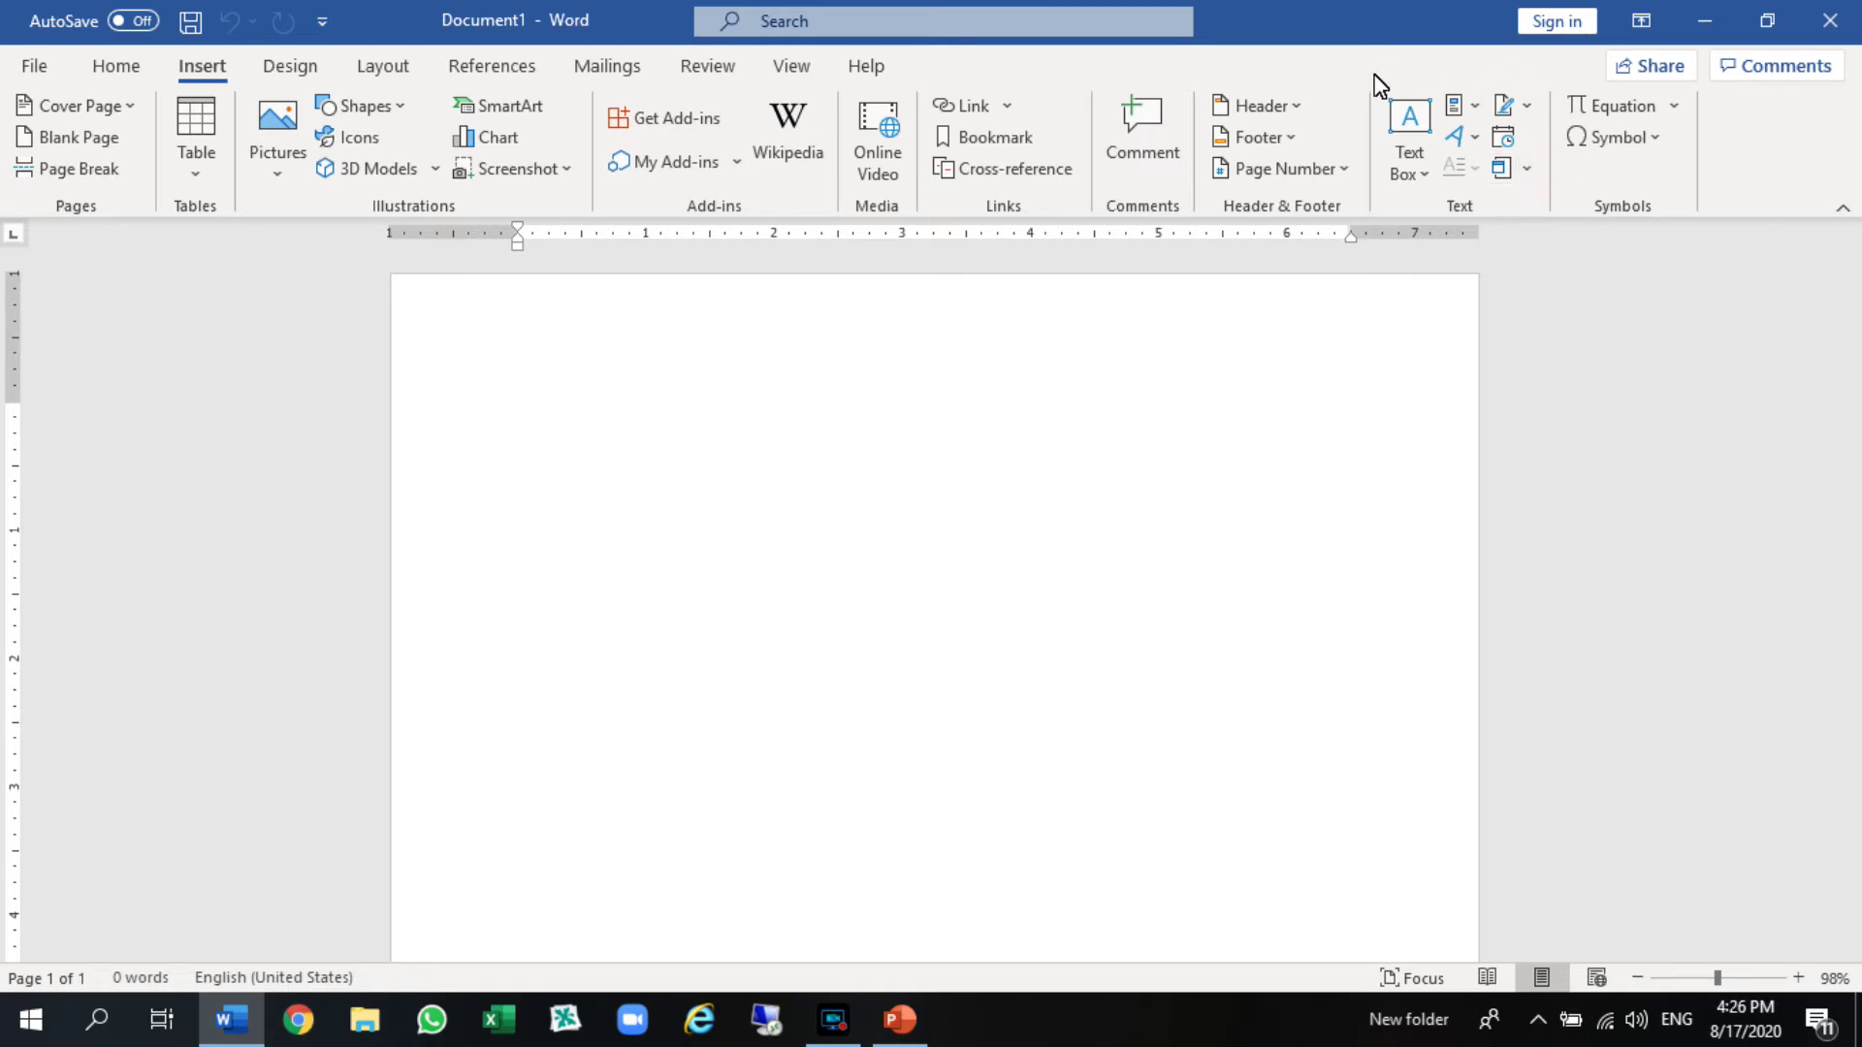
click(303, 69)
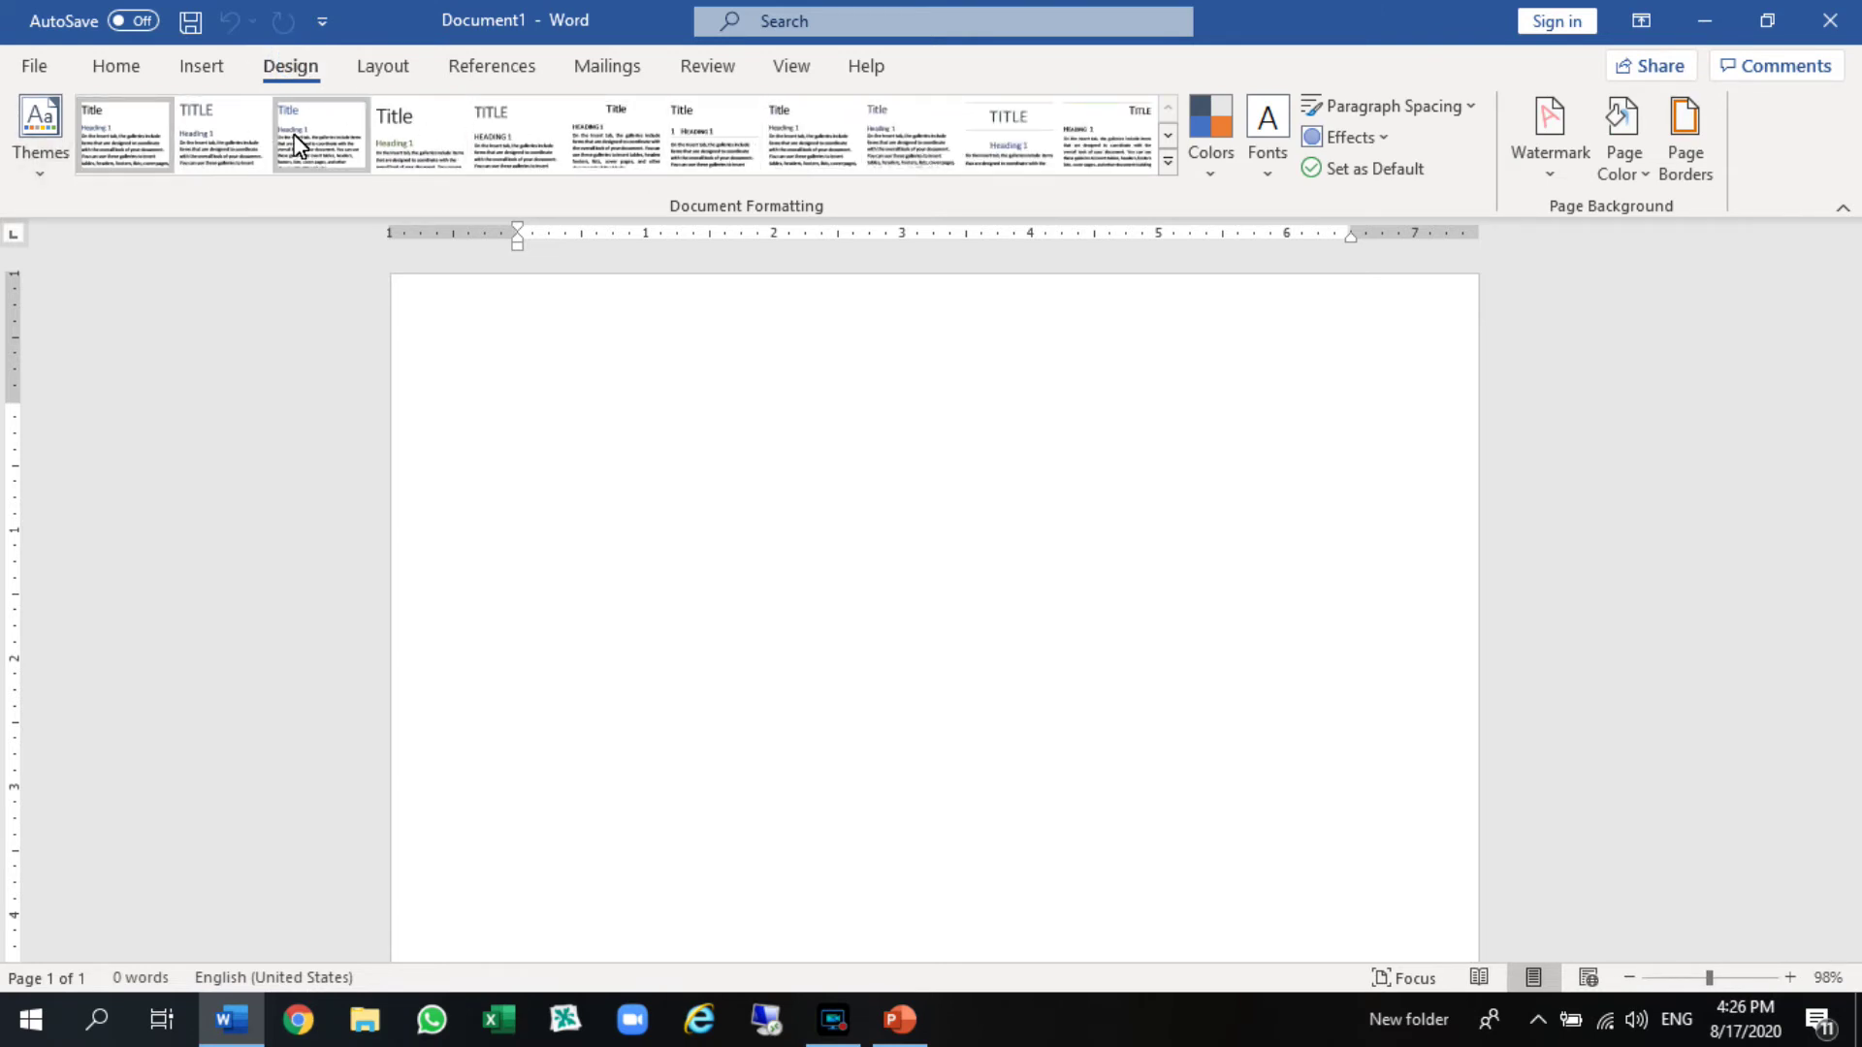
- Preview the Themes and Watermark galleries without applying either, then show the Layout tab
click(35, 167)
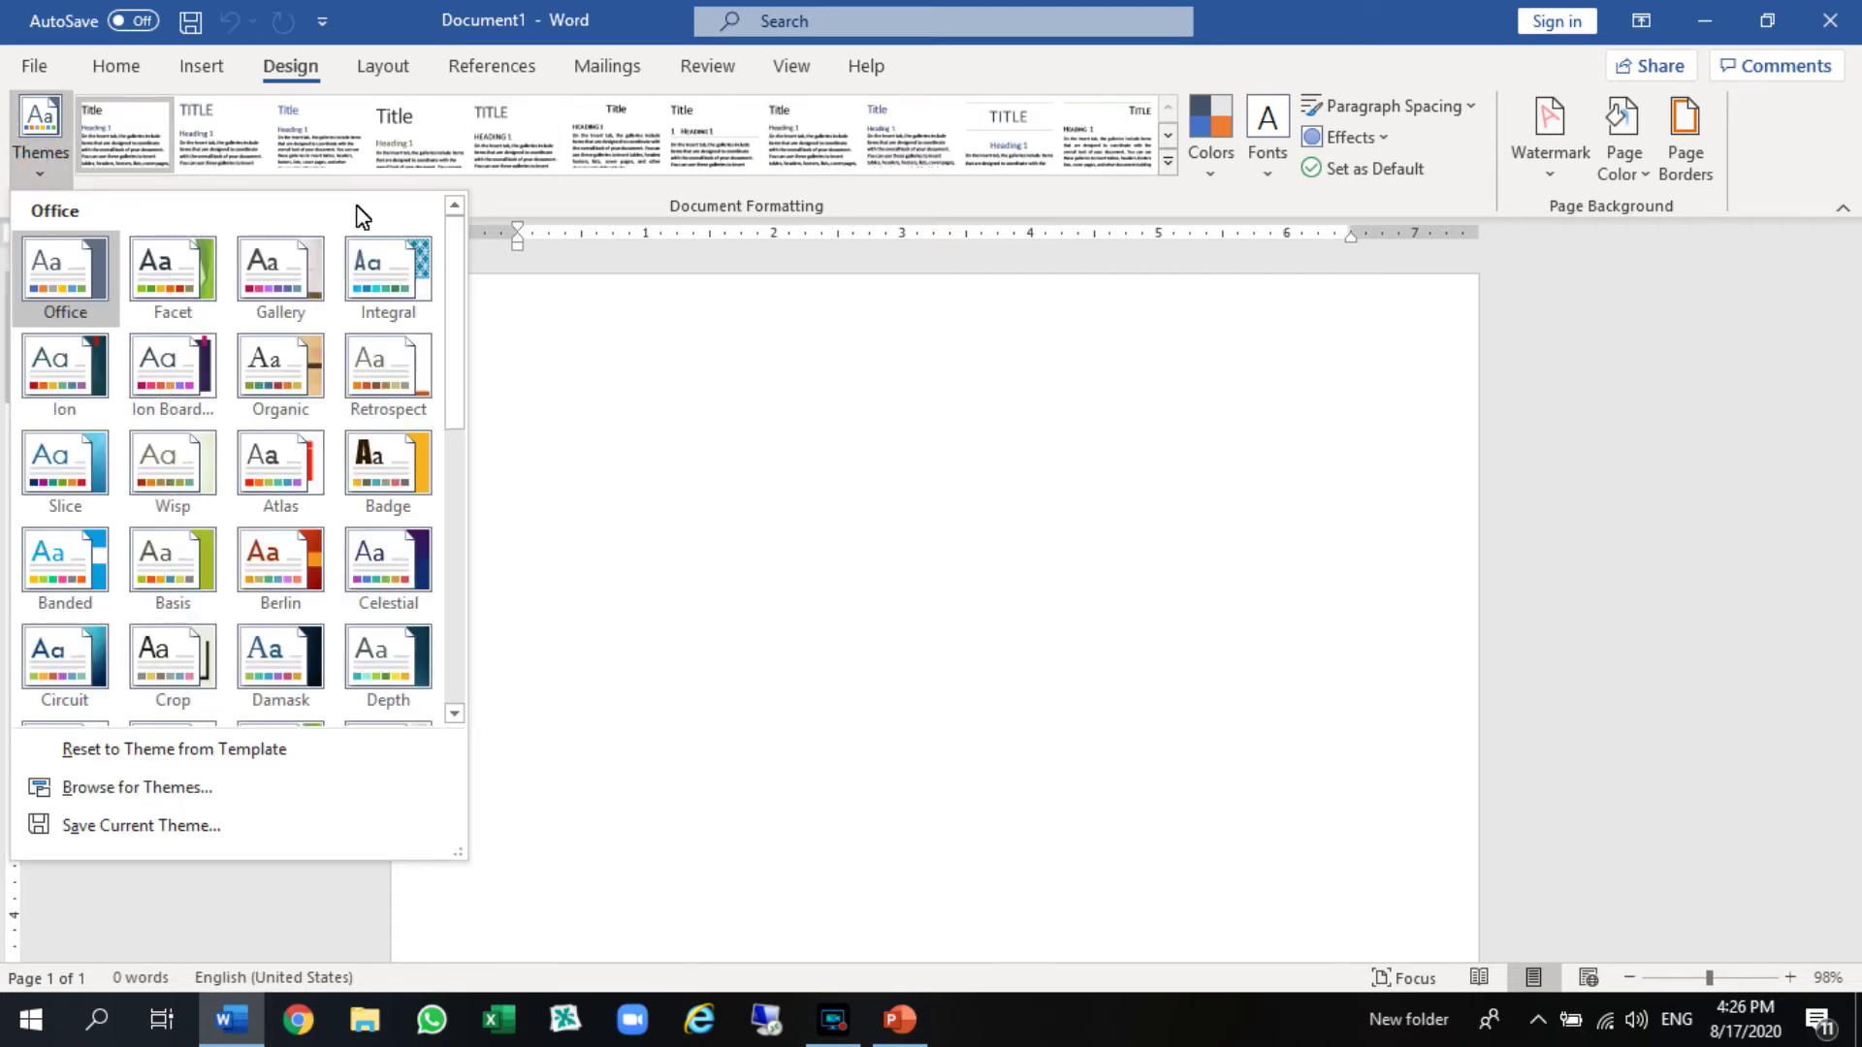
click(1242, 203)
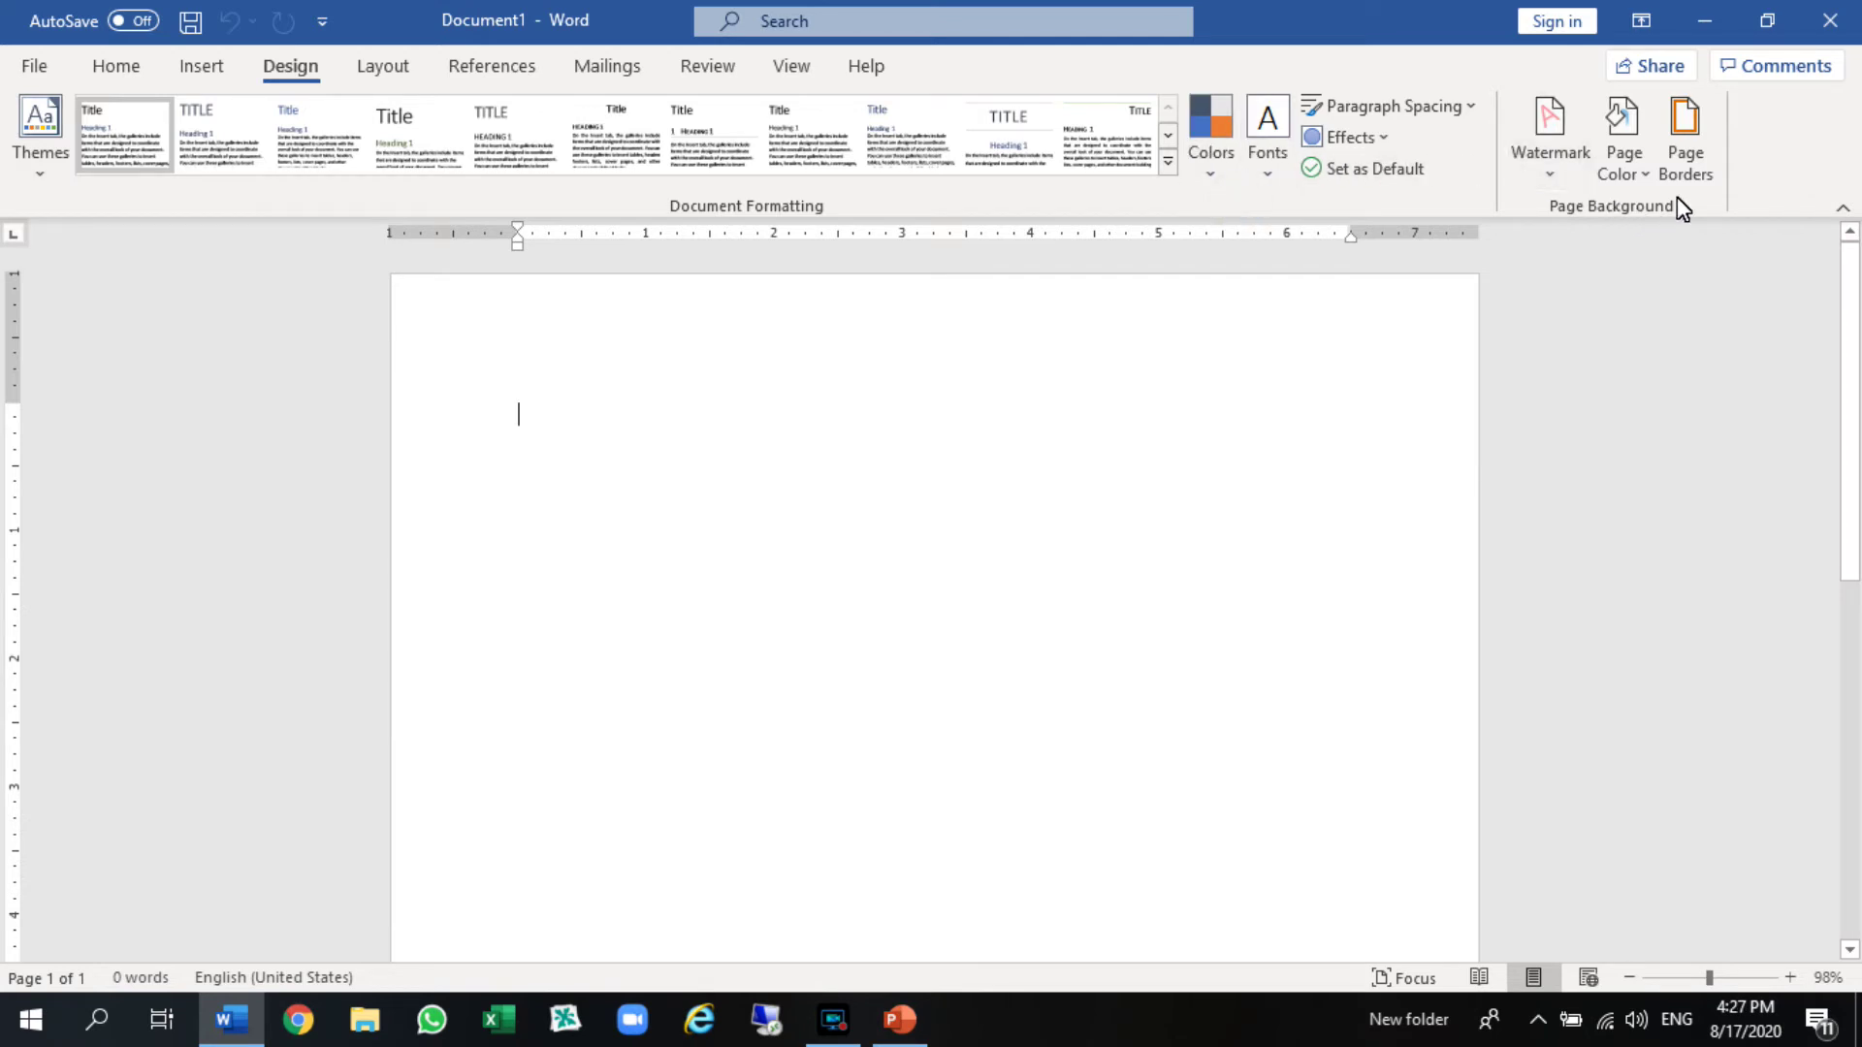
click(1551, 182)
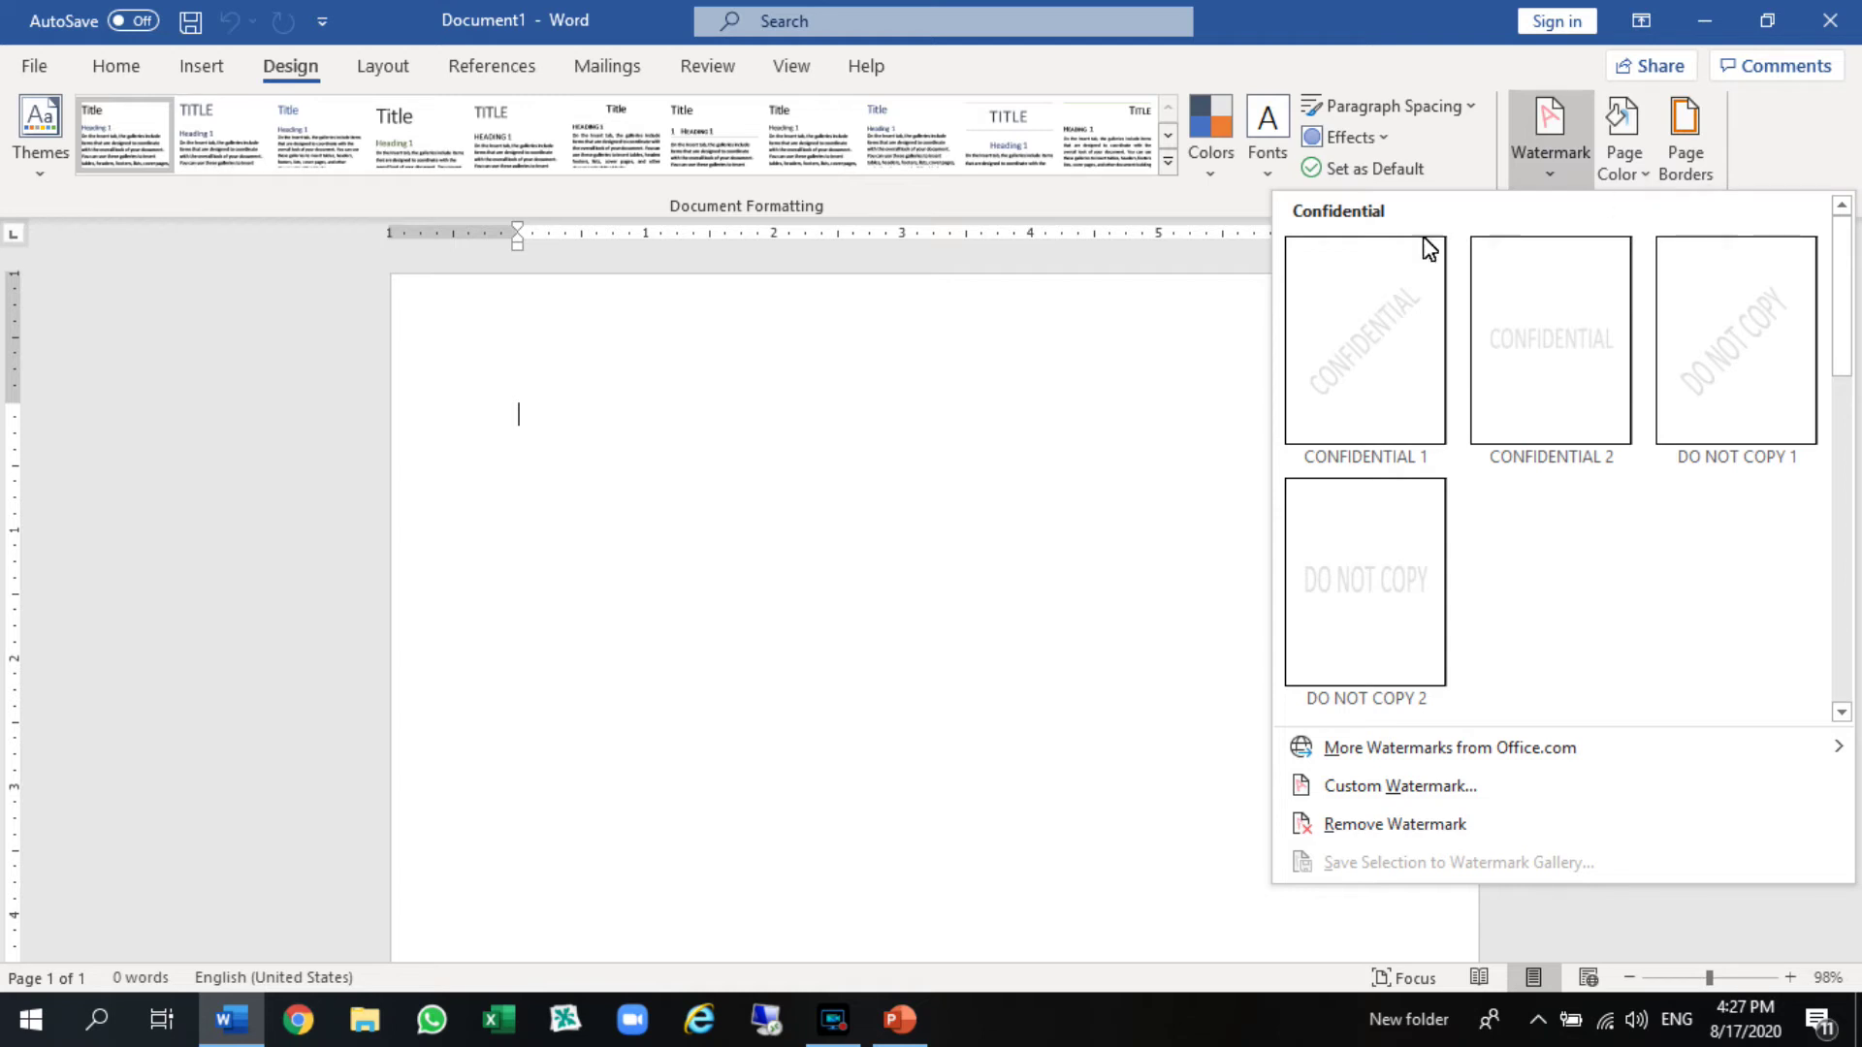
click(1147, 194)
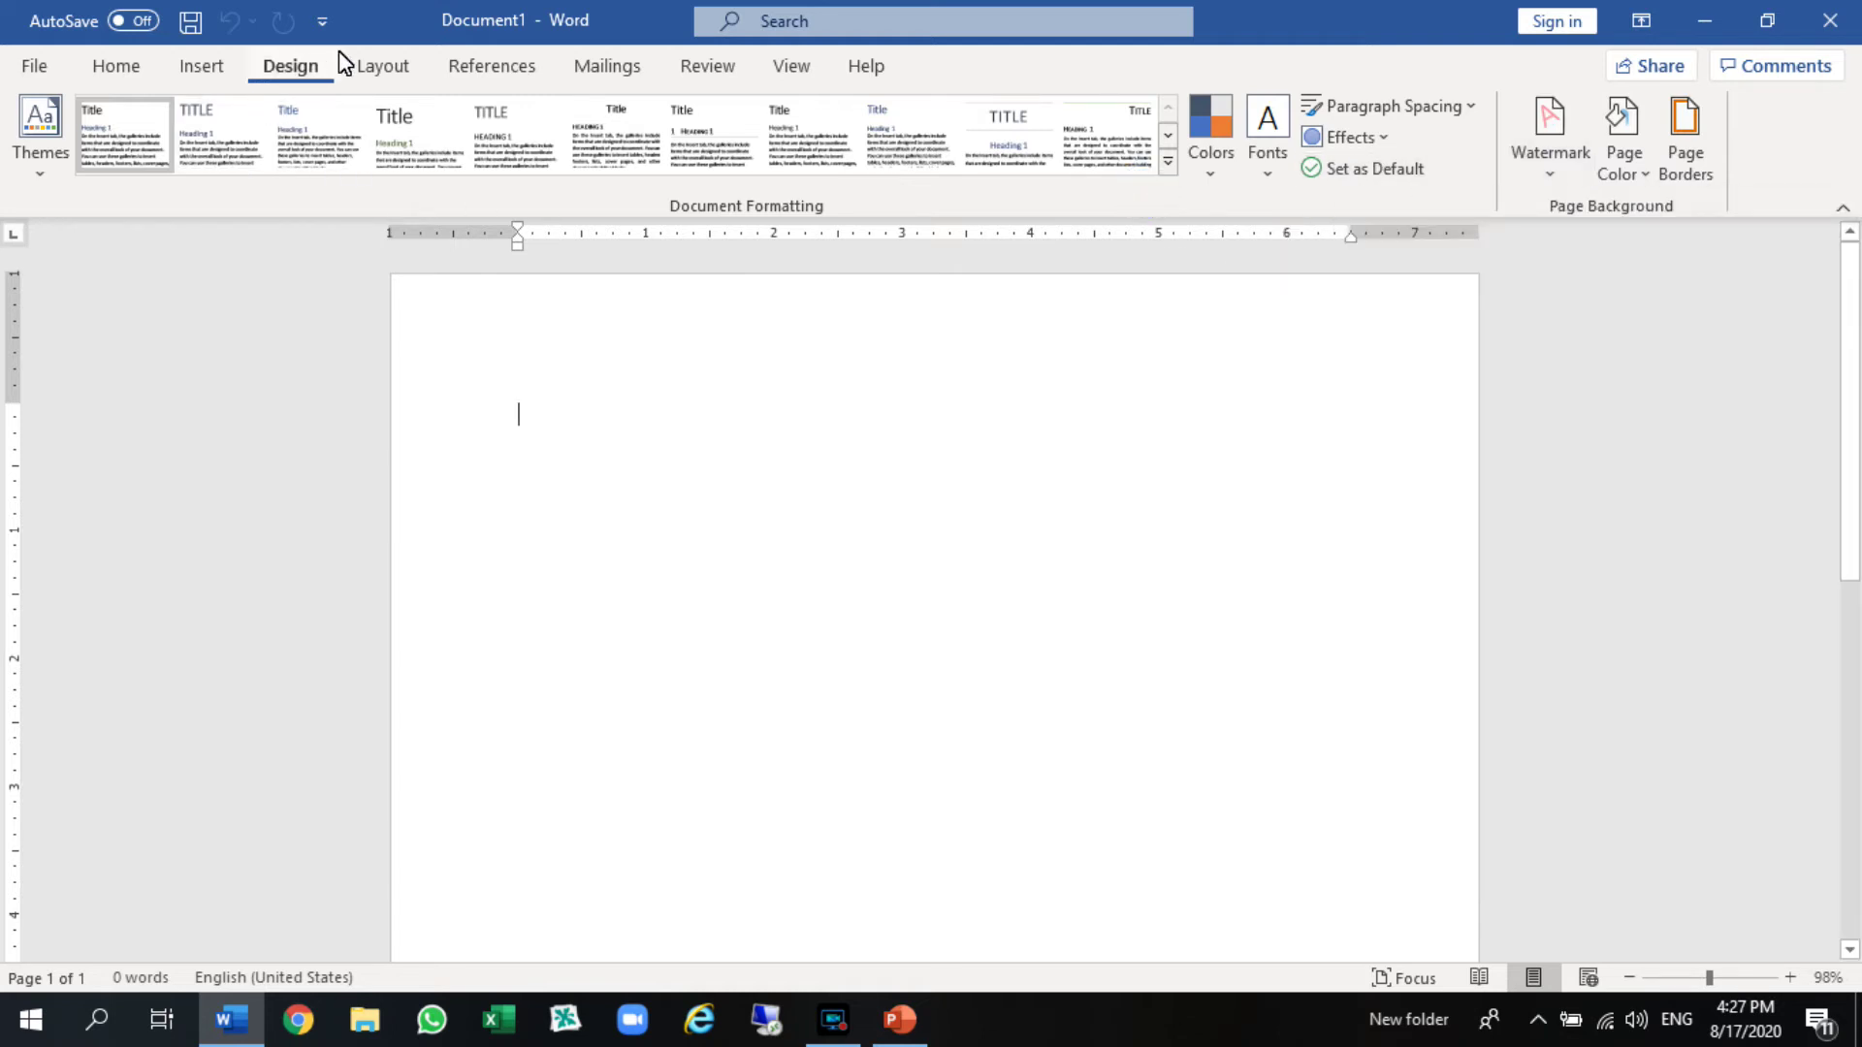
click(378, 66)
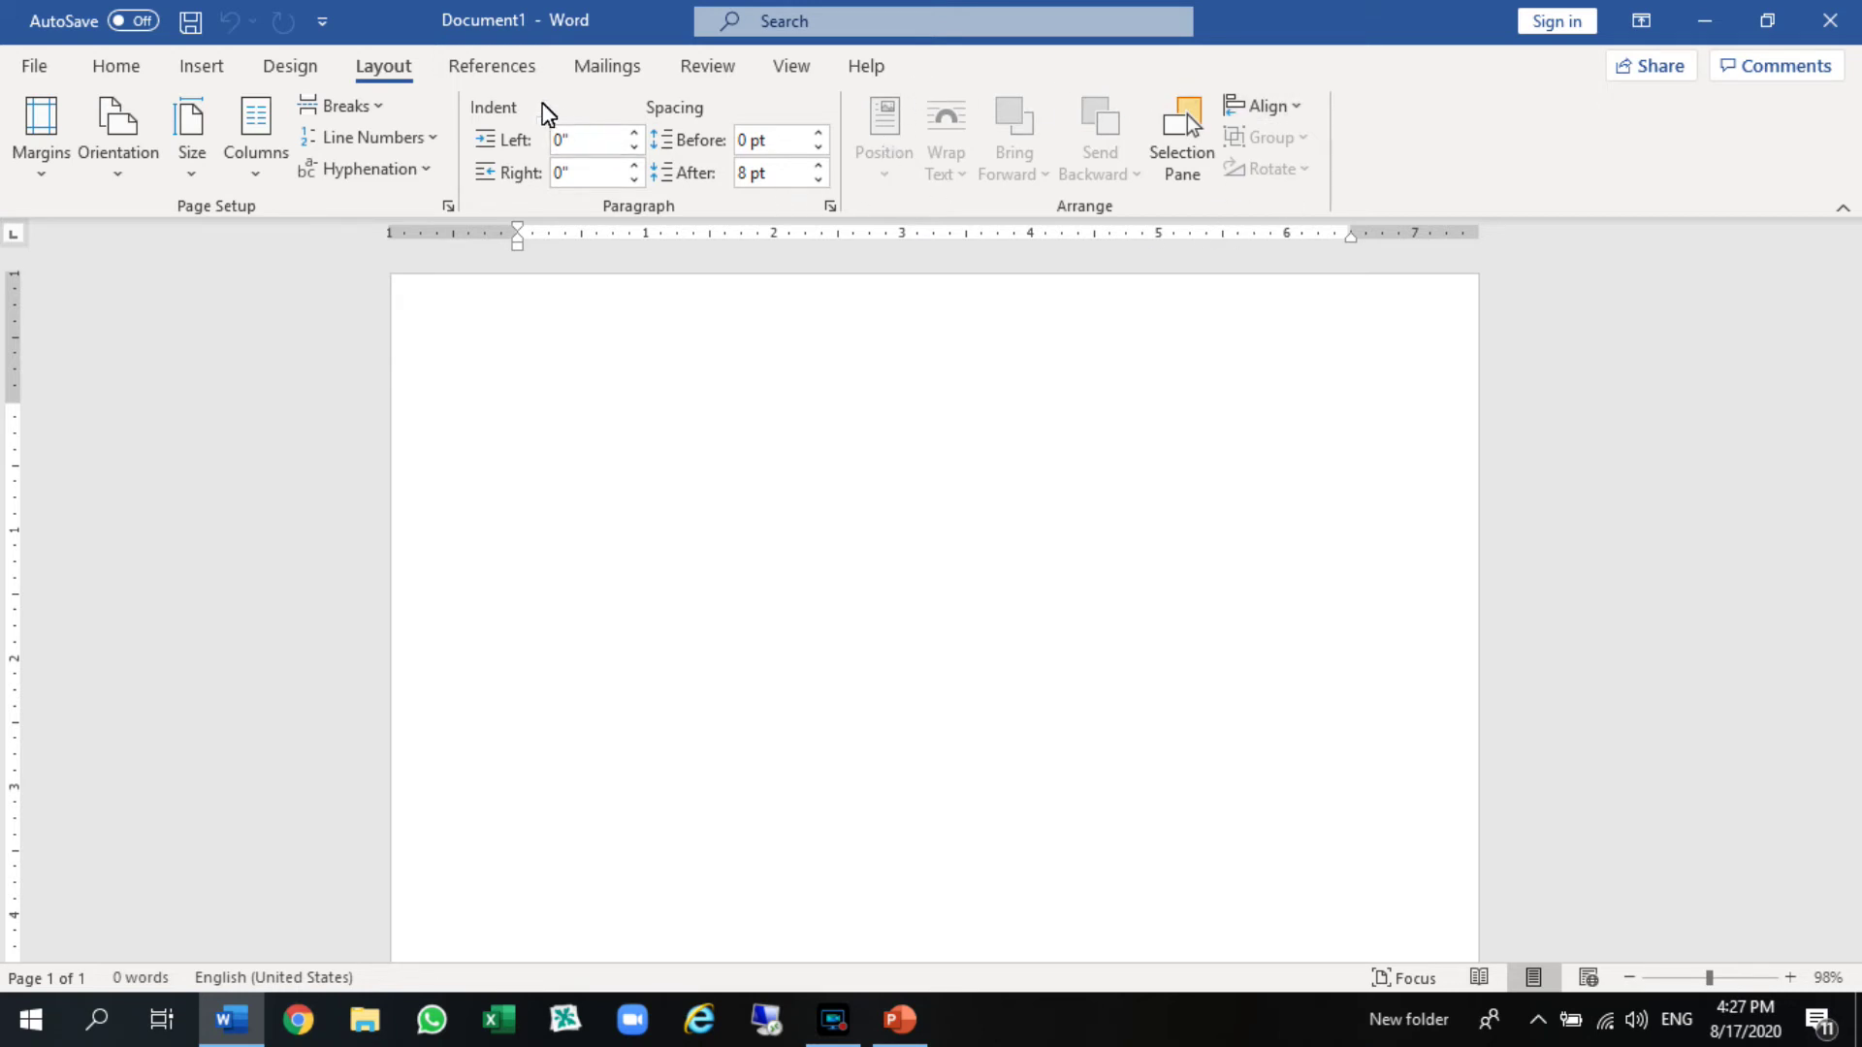
- View the References and Mailings tabs, then move on to Review
click(470, 76)
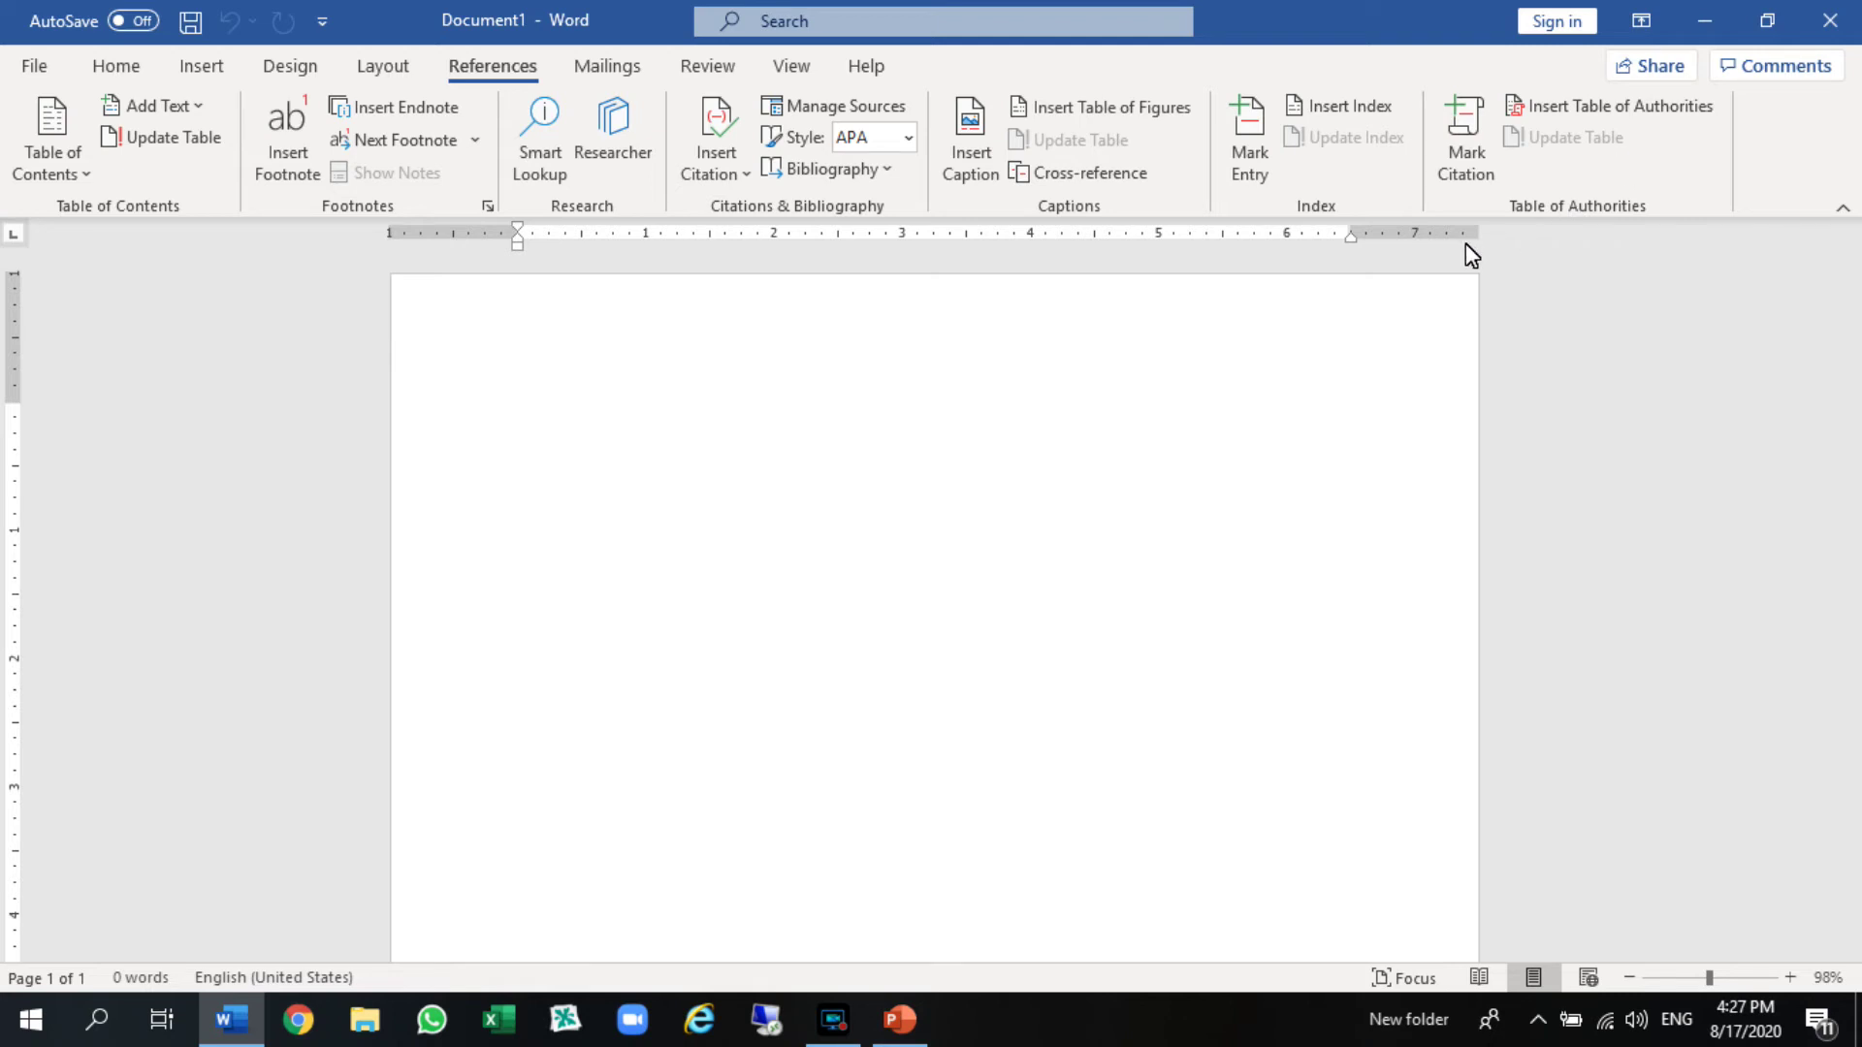
click(601, 68)
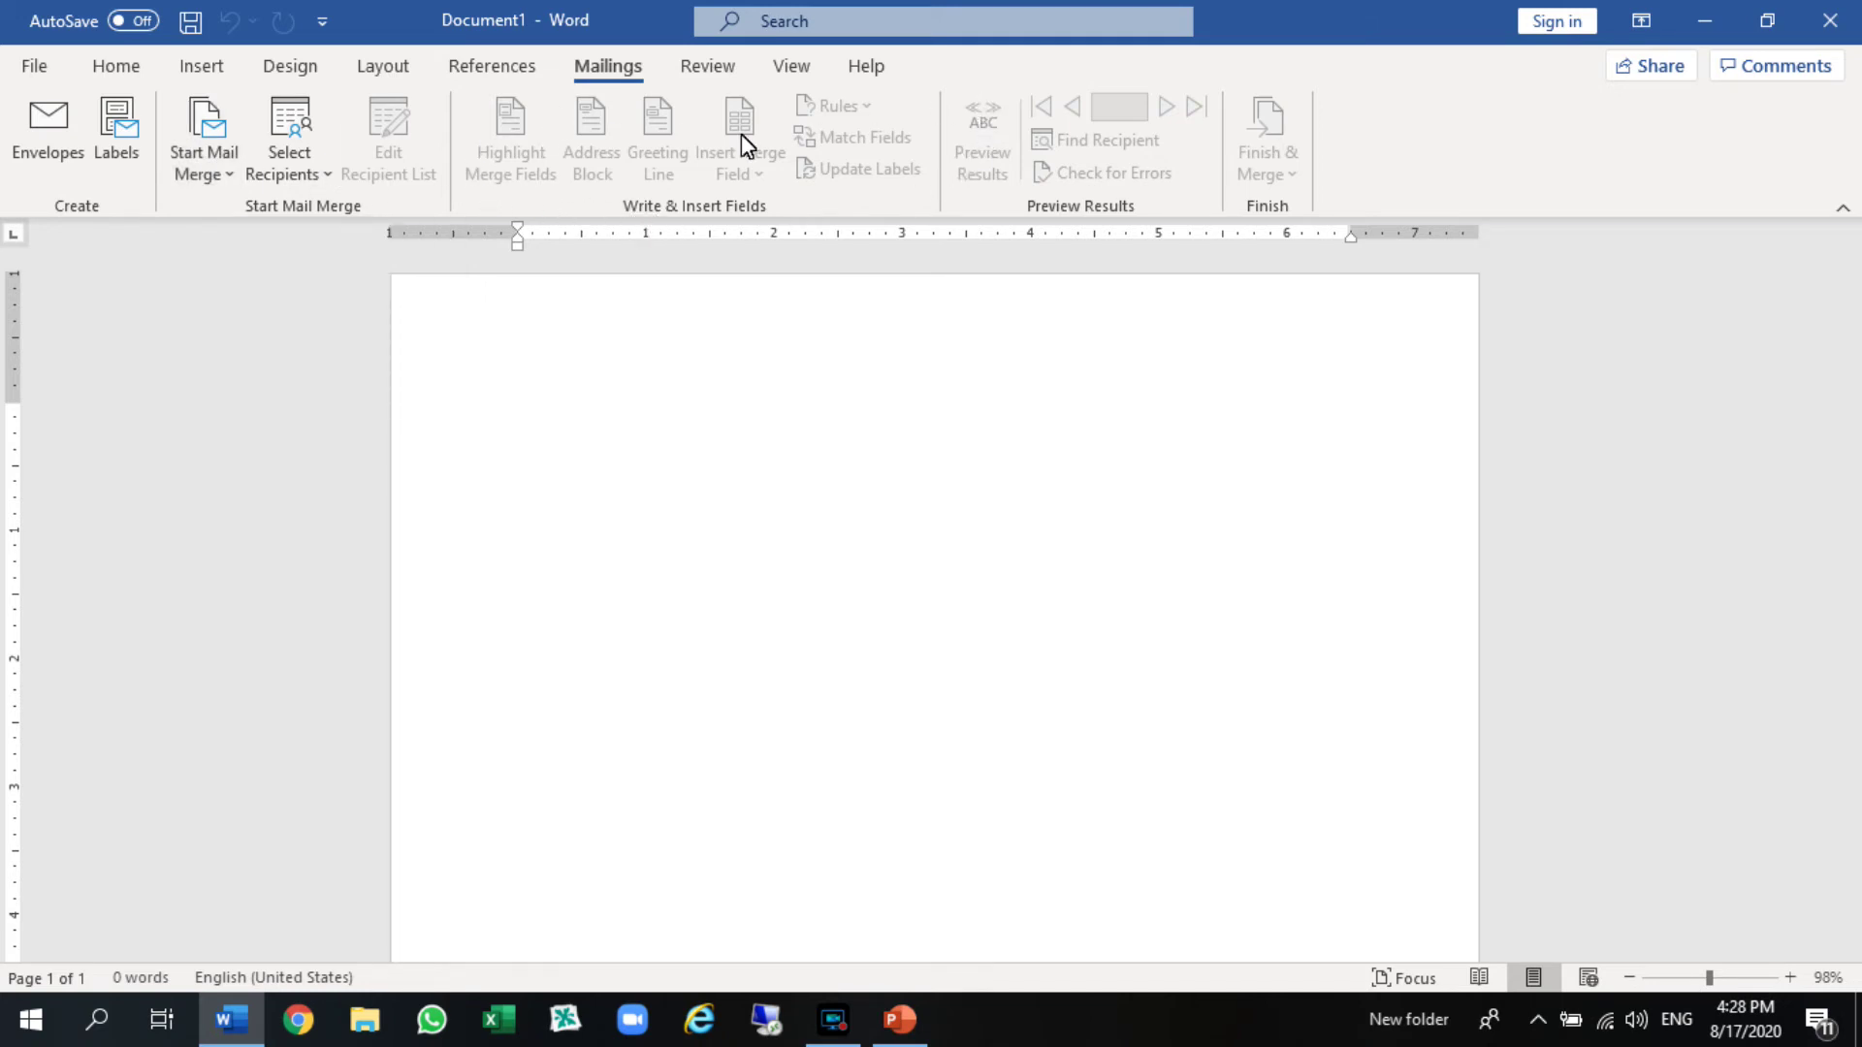
click(698, 81)
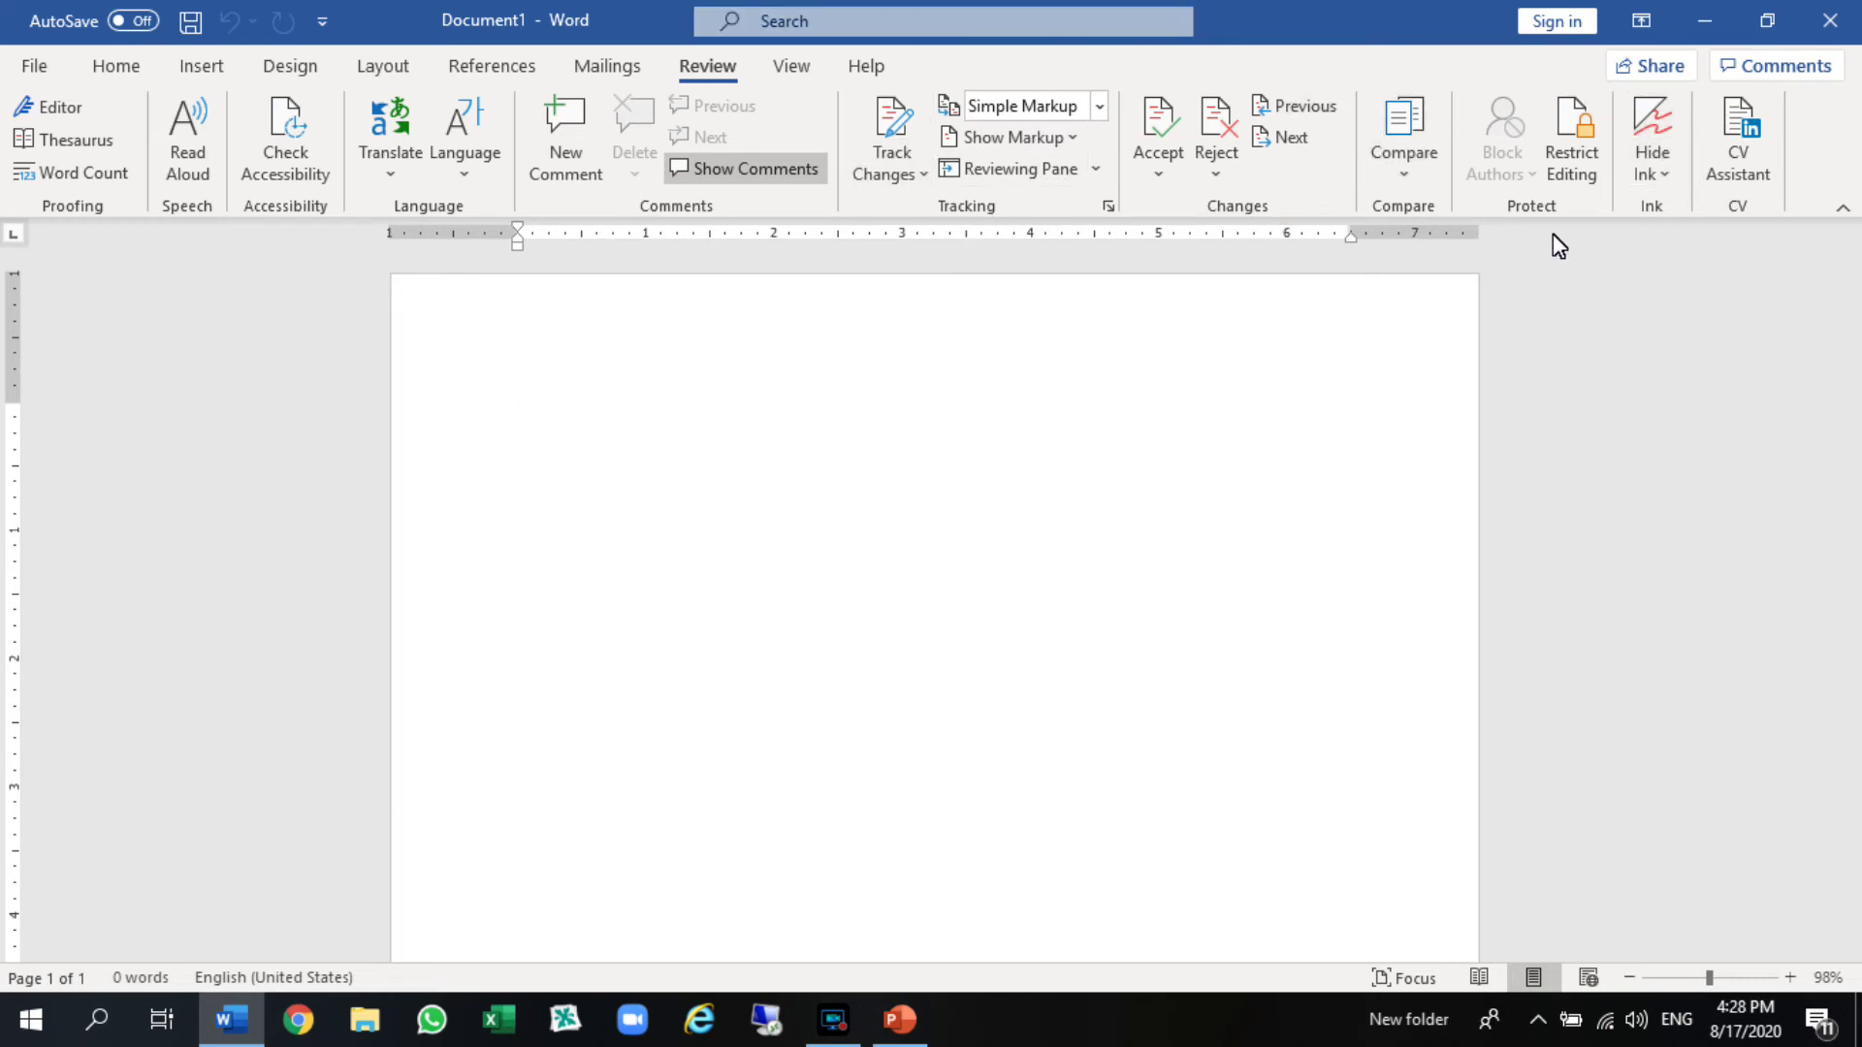
- Switch the ribbon to the View tab
click(792, 66)
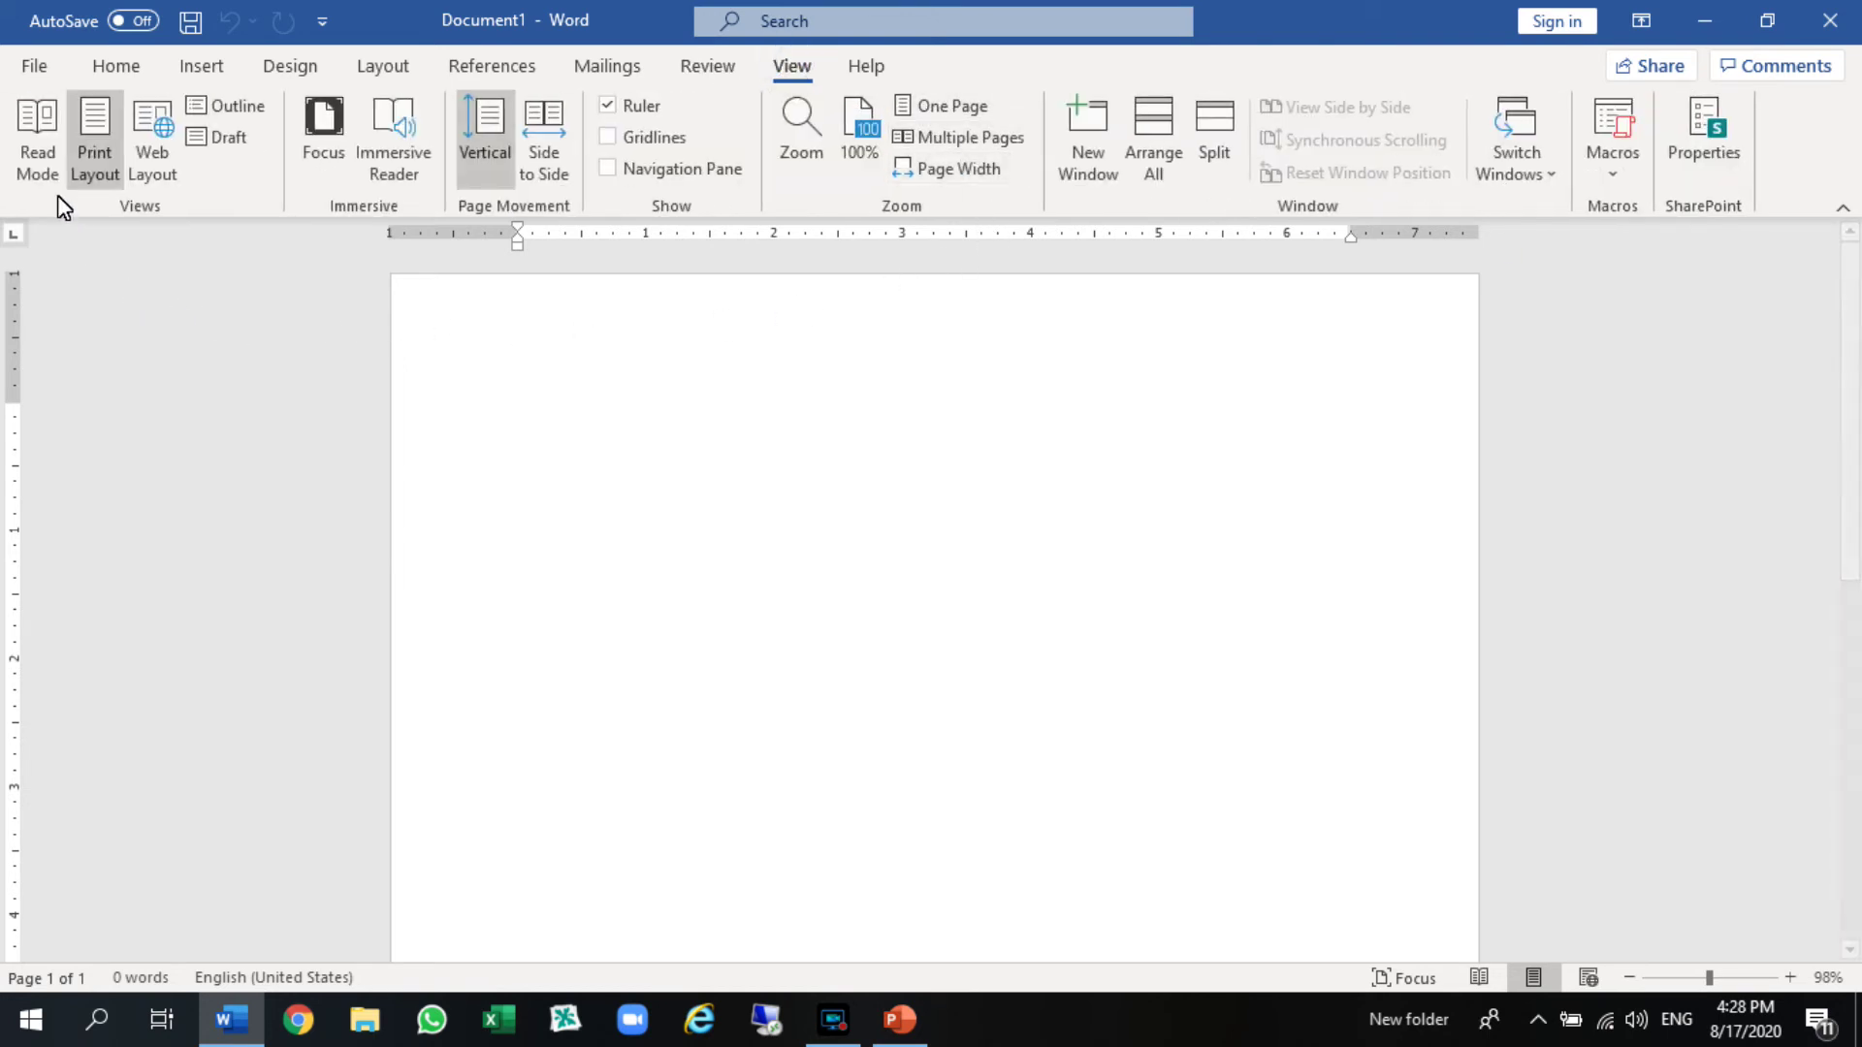
- Try Web Layout, go back to Print Layout, and return to the Home tab
click(152, 136)
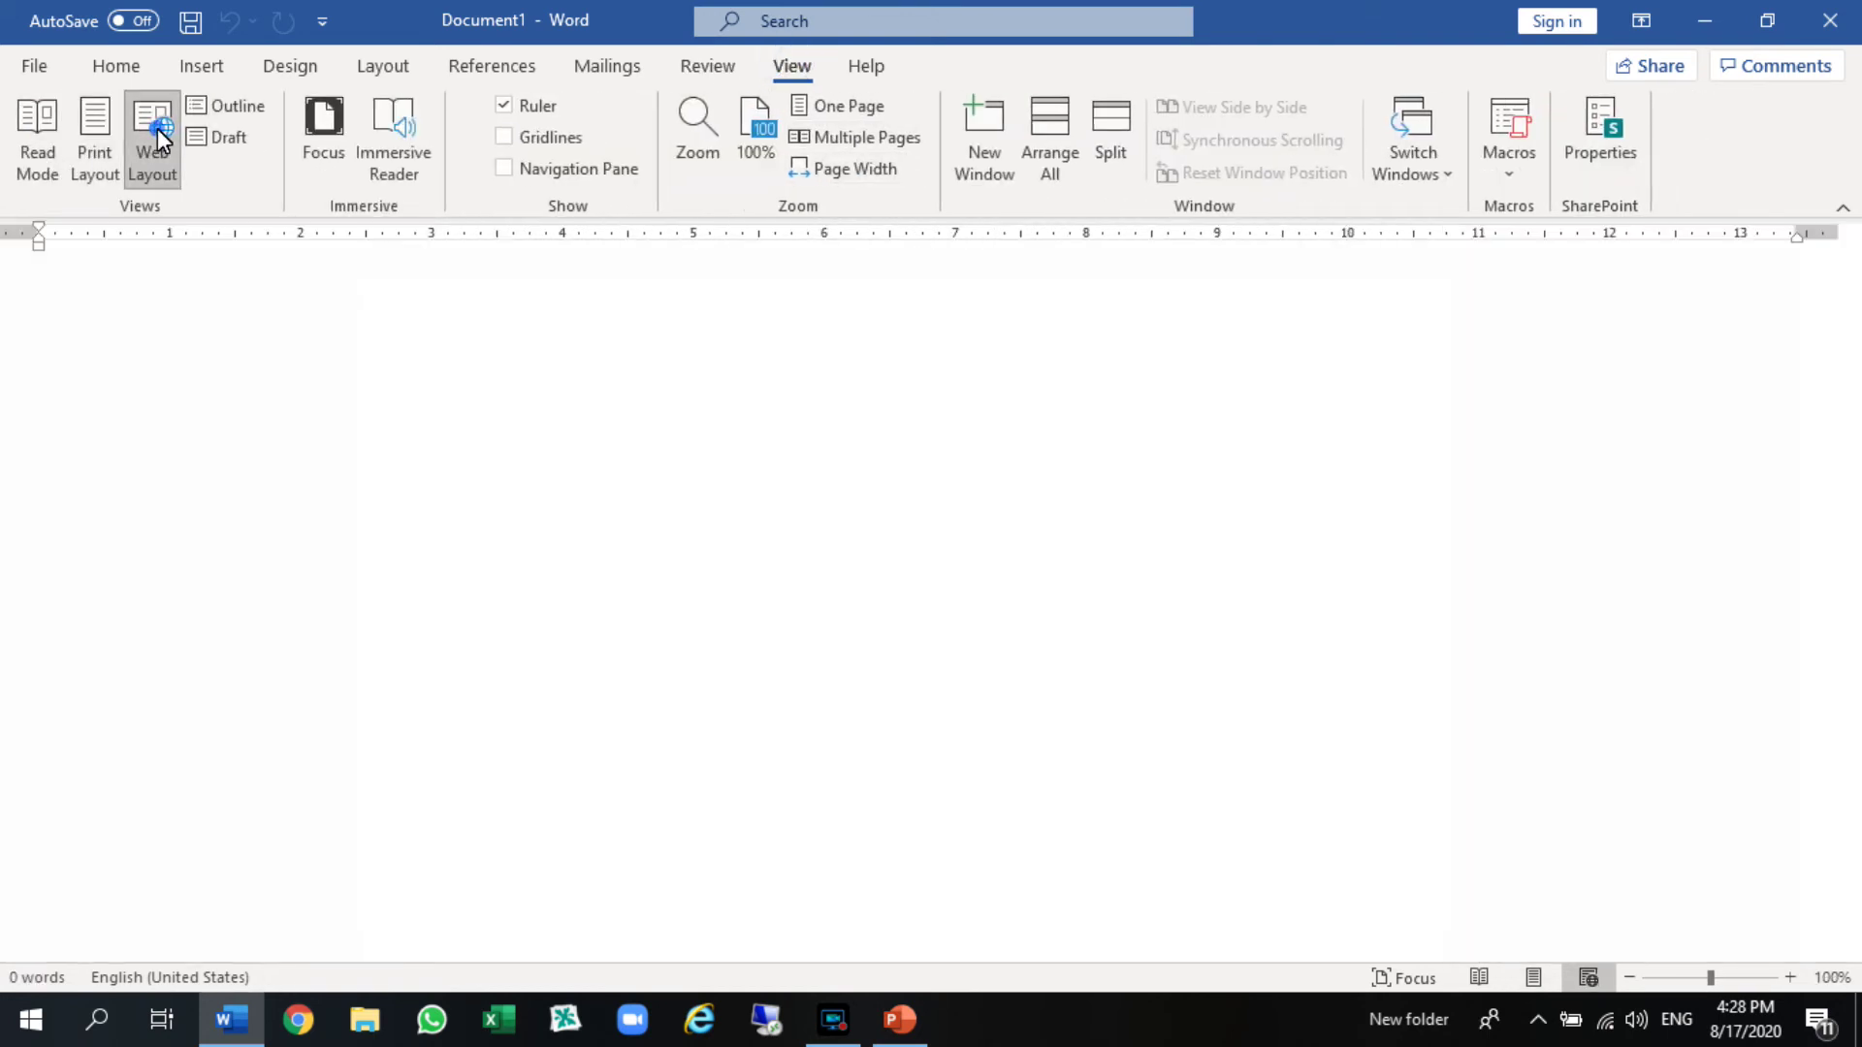
click(103, 130)
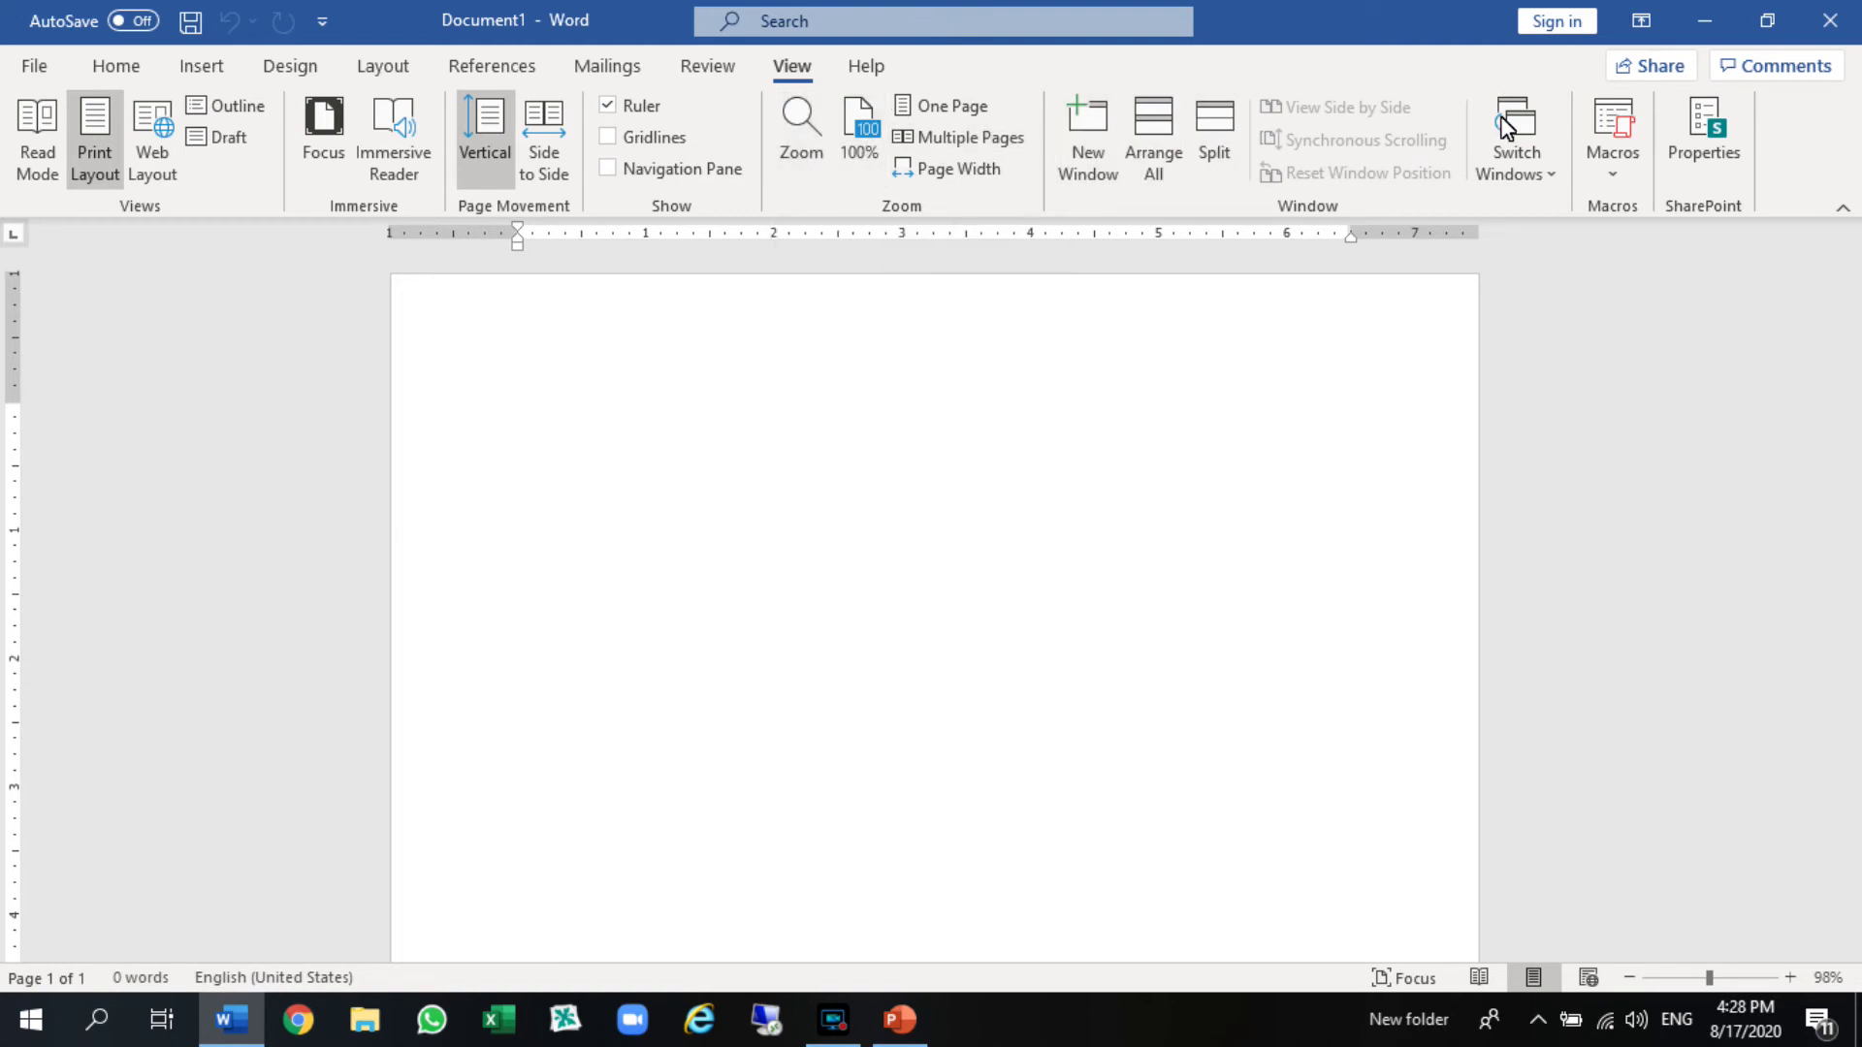
click(123, 66)
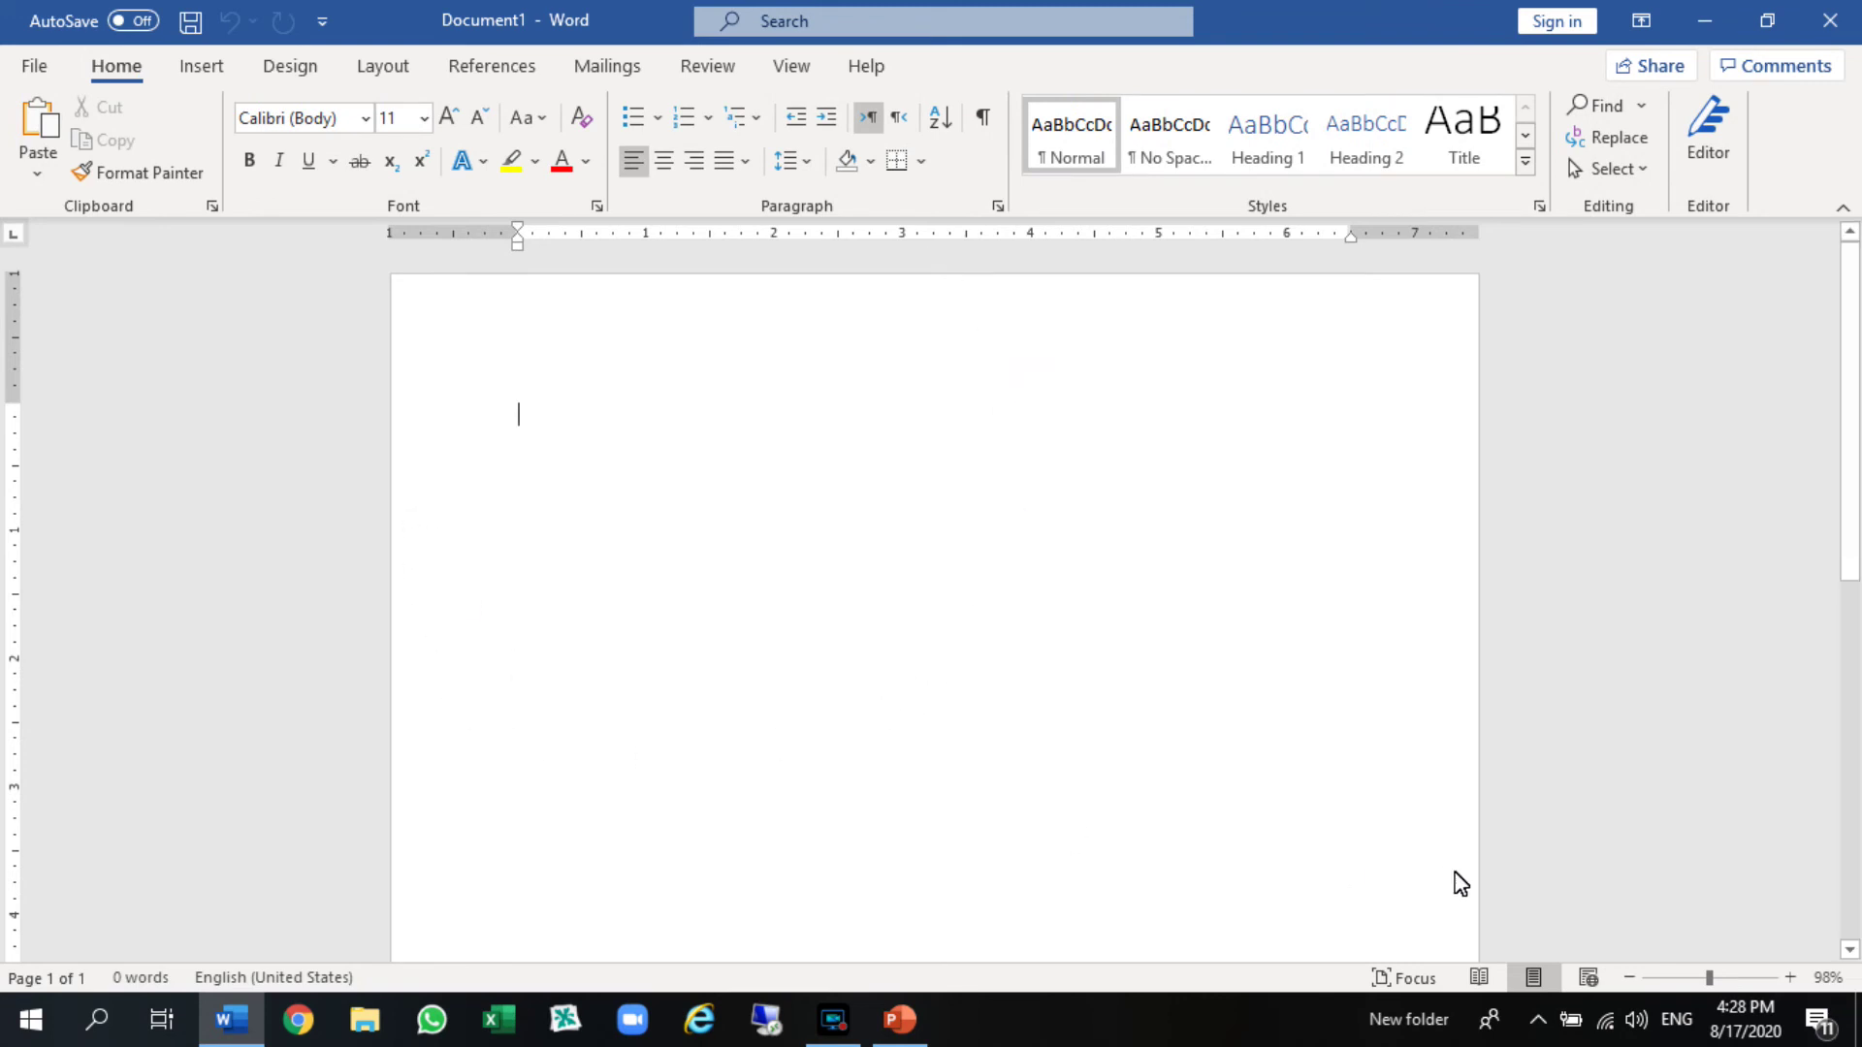
- Zoom the page out to 73% and back in with the status-bar zoom
click(1705, 980)
click(1690, 979)
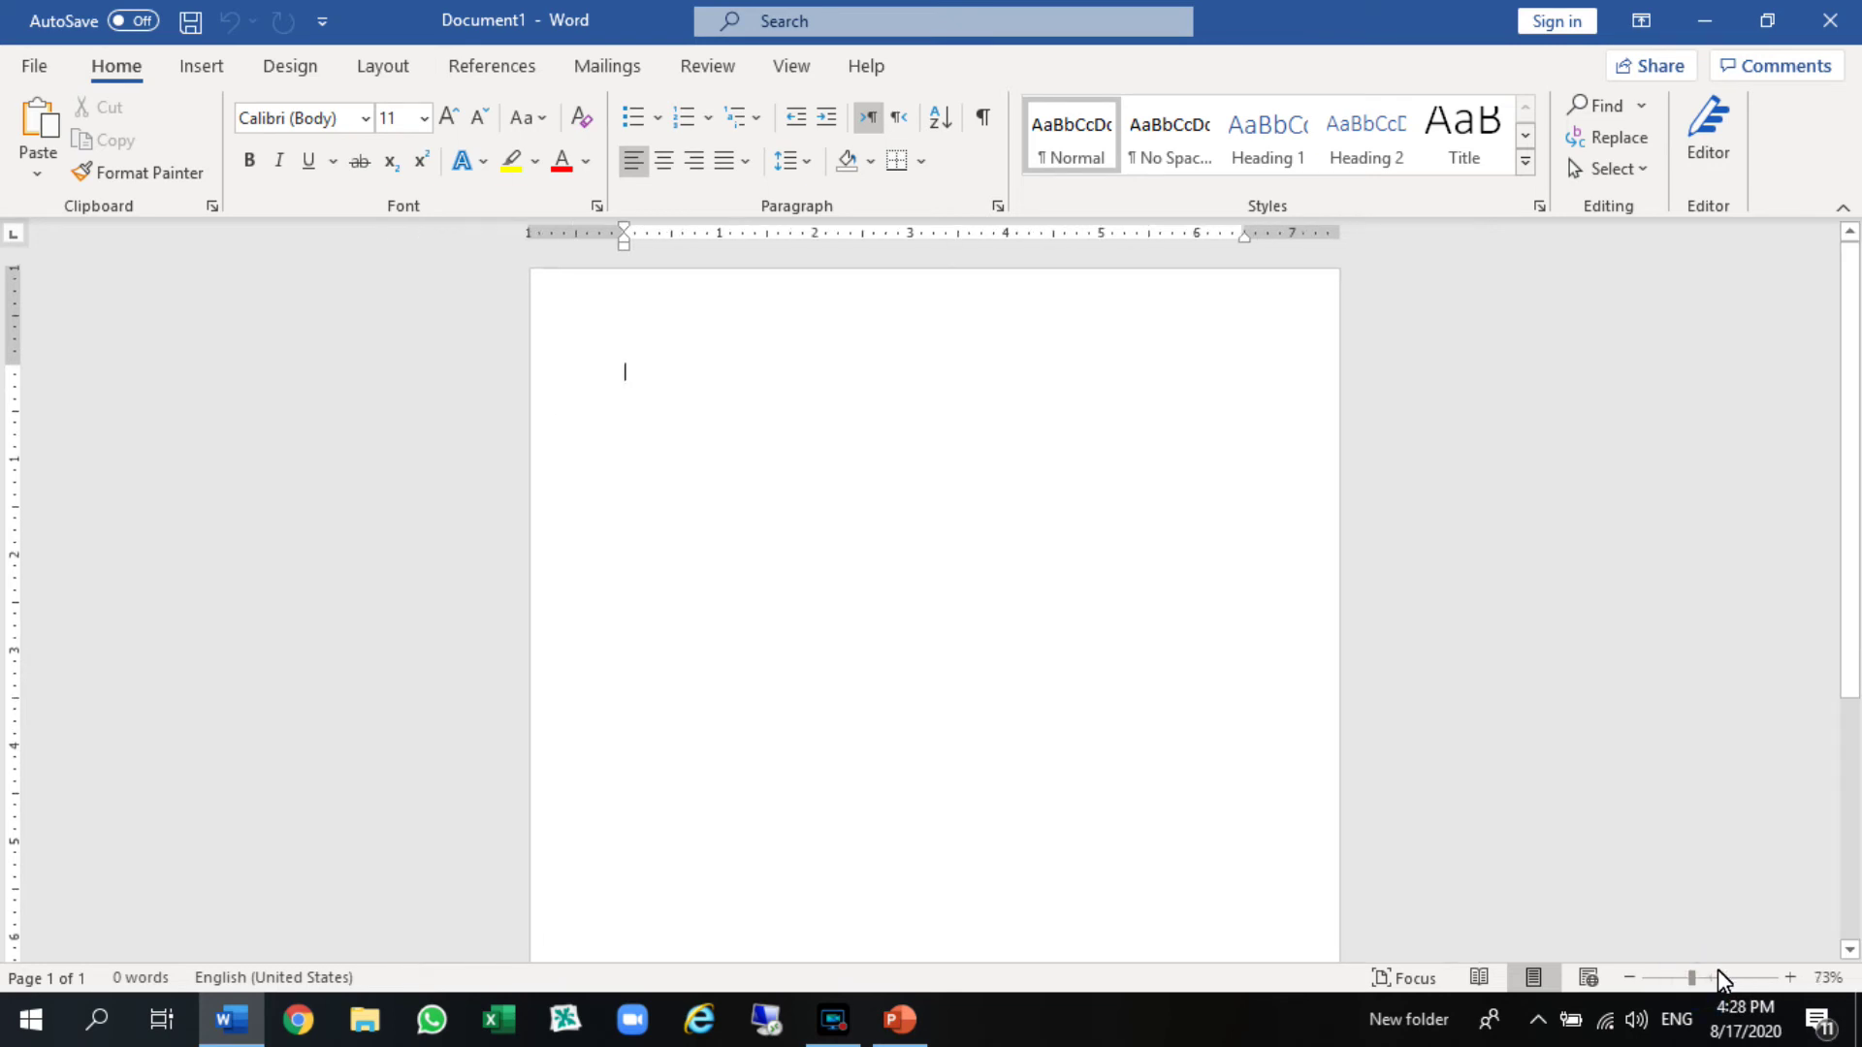
click(1717, 974)
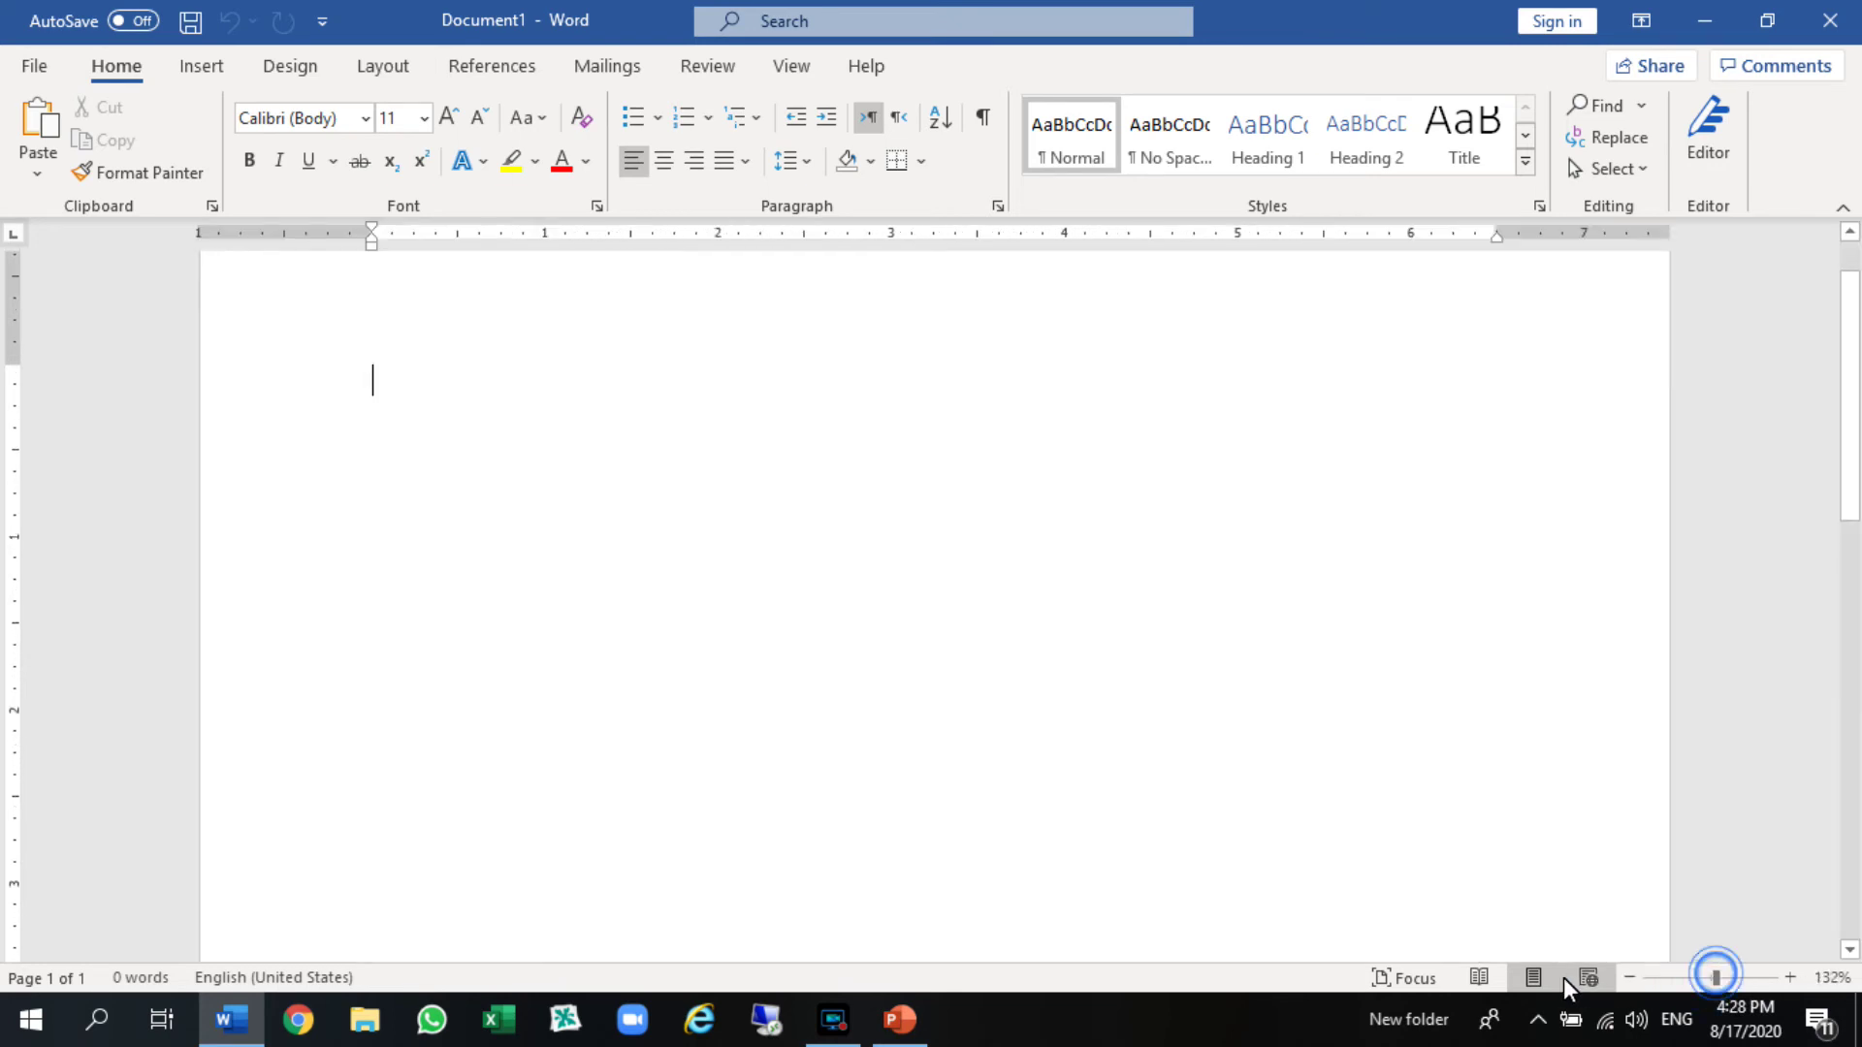
- Try Web Layout and Read Mode, return to Print Layout at 98%, and show Insert
click(1595, 974)
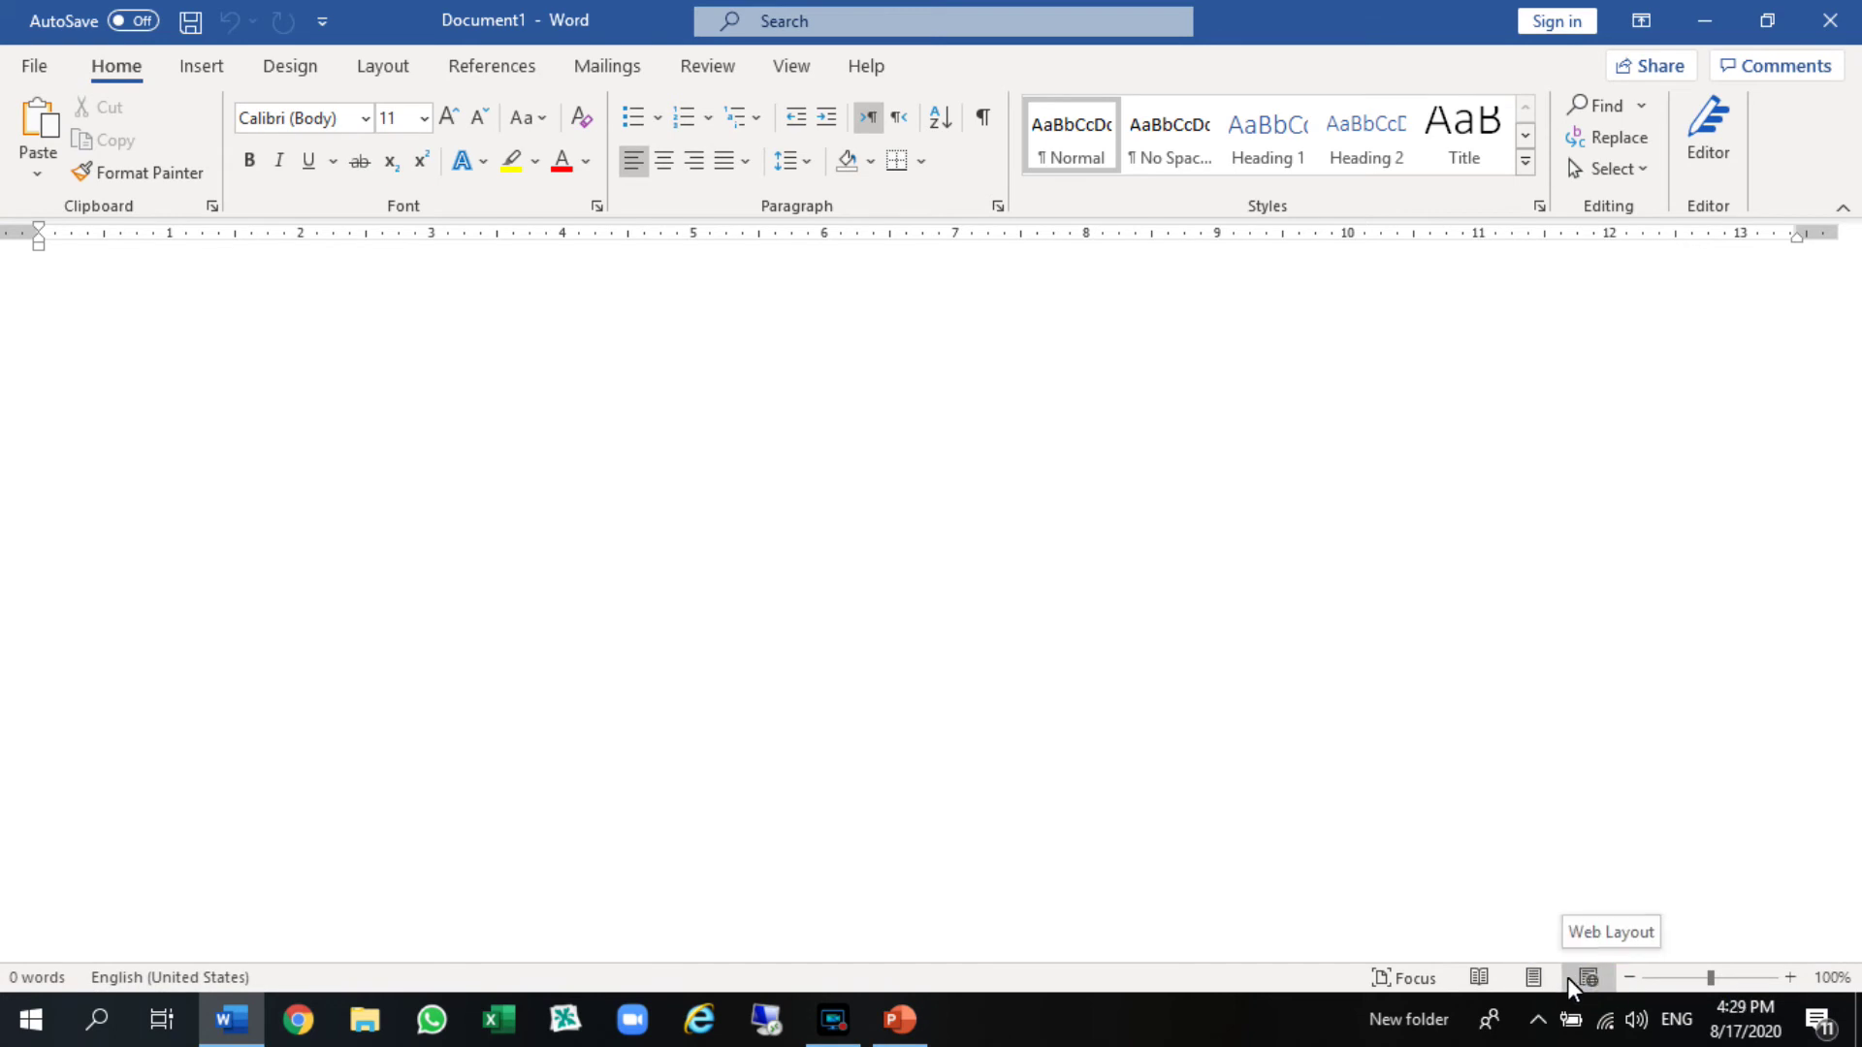
click(1482, 976)
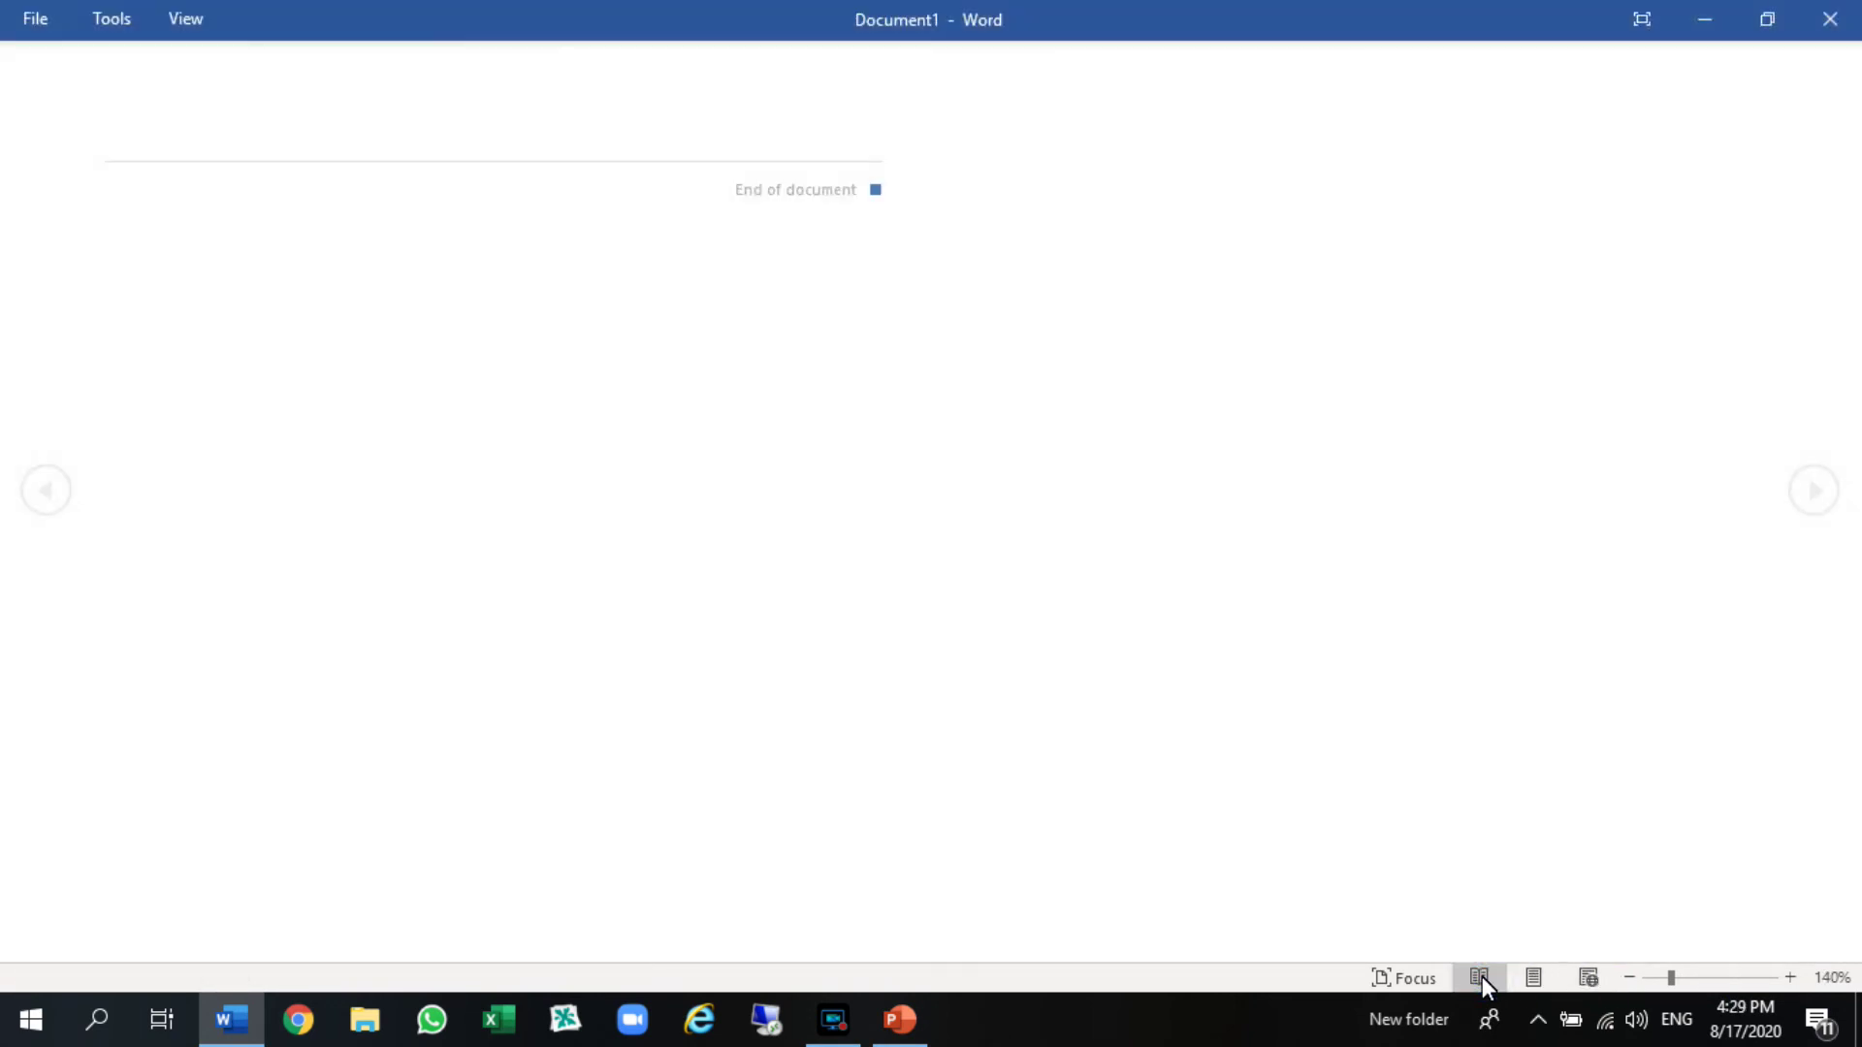
click(1535, 977)
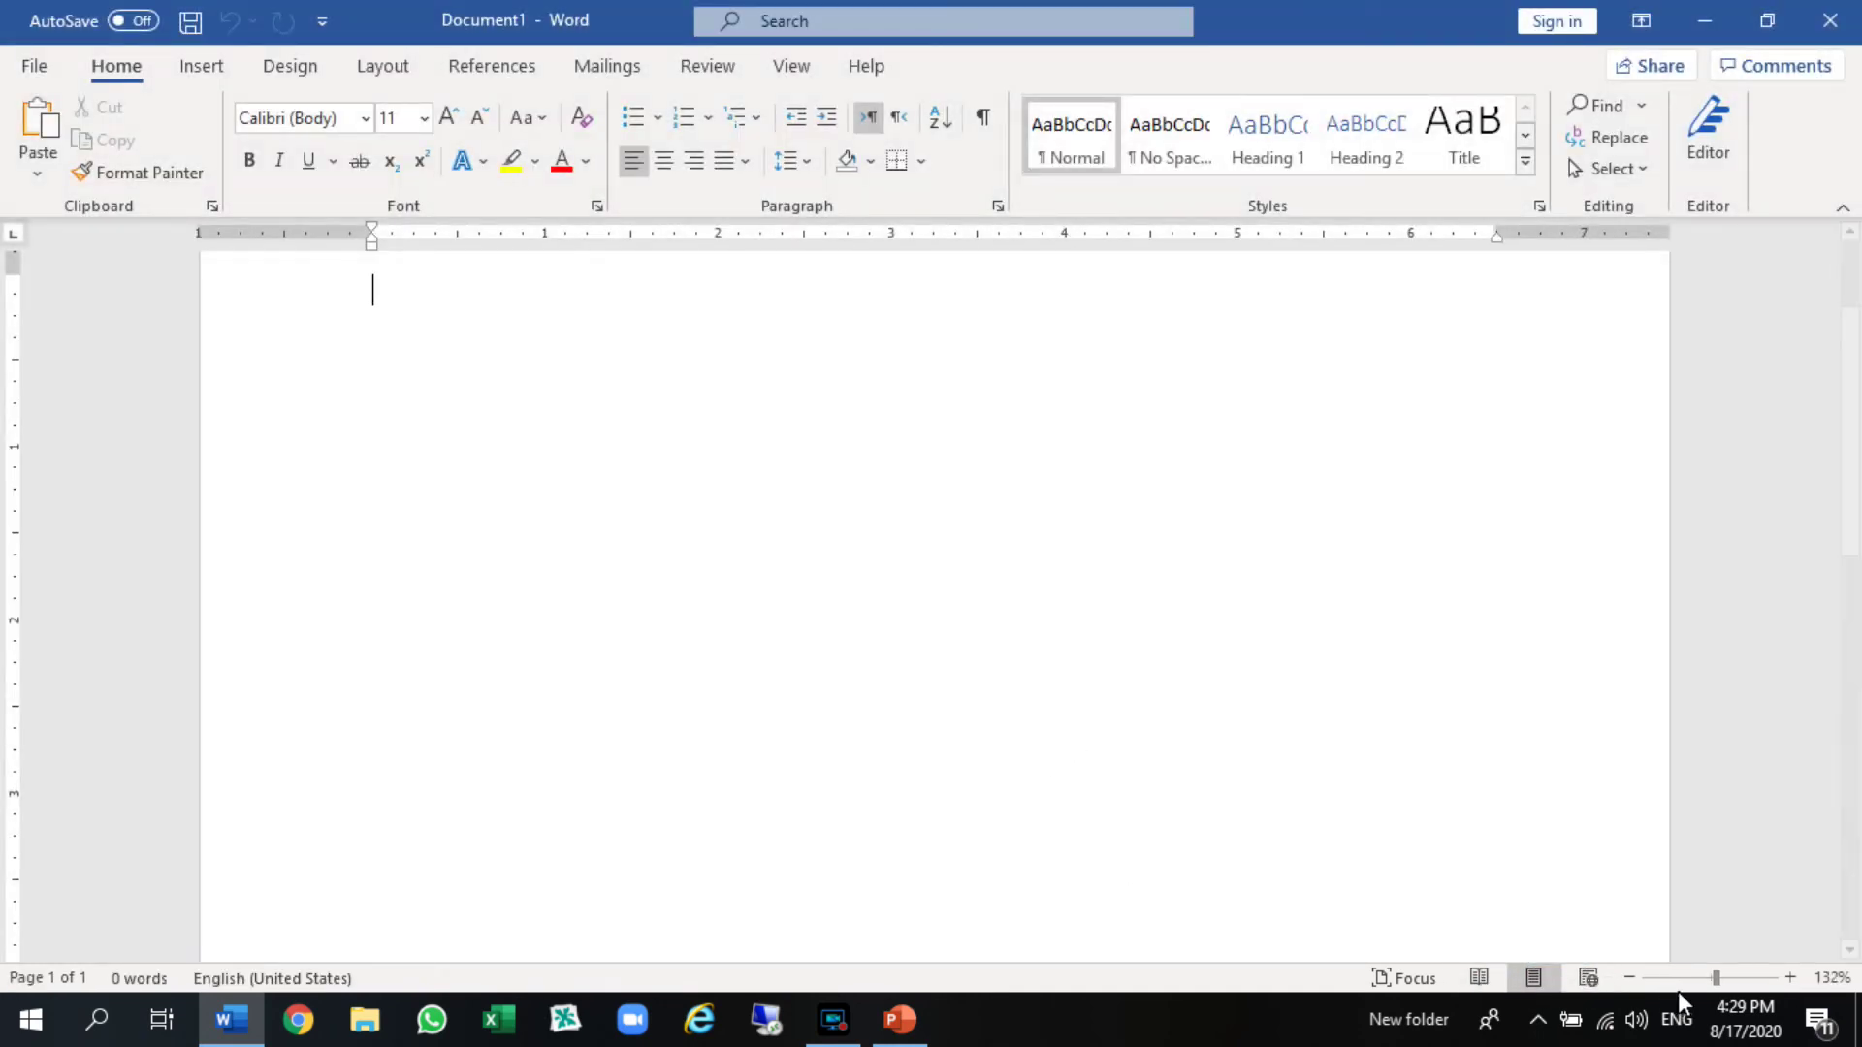
drag(1719, 974, 1709, 974)
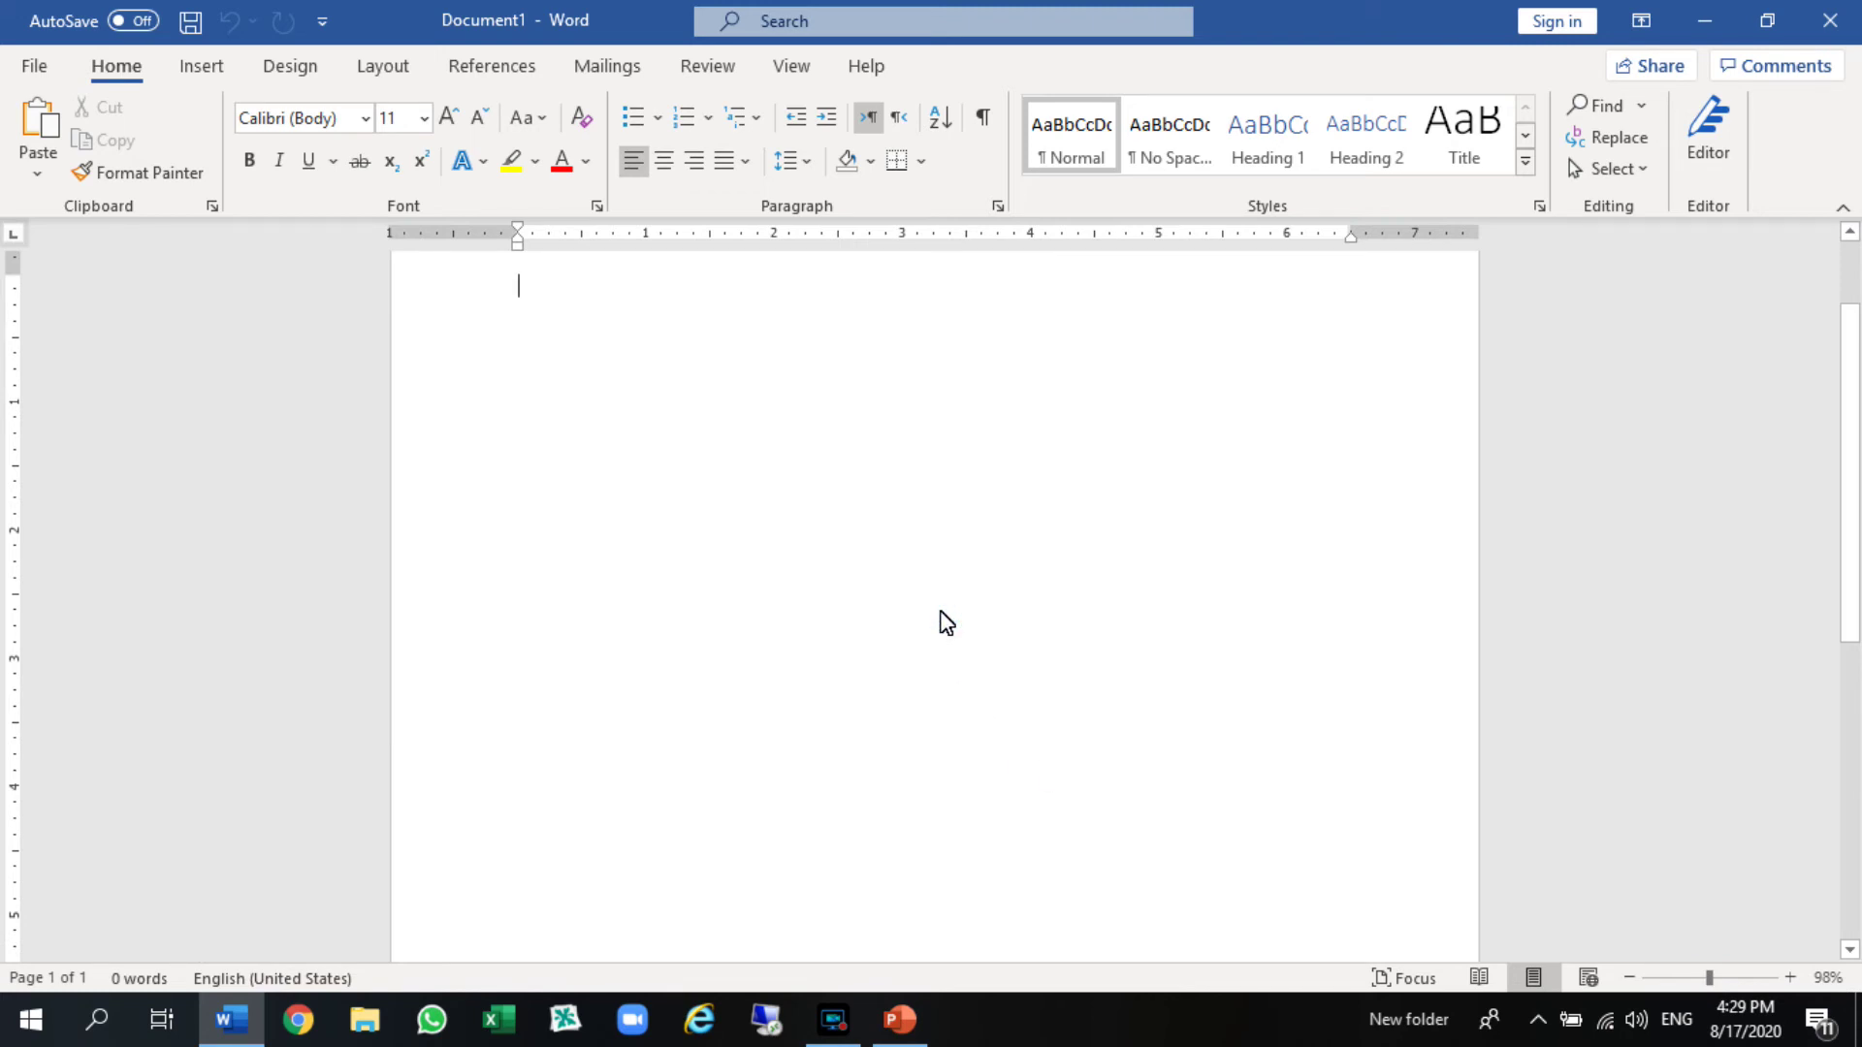
scroll(946, 623, up, 2)
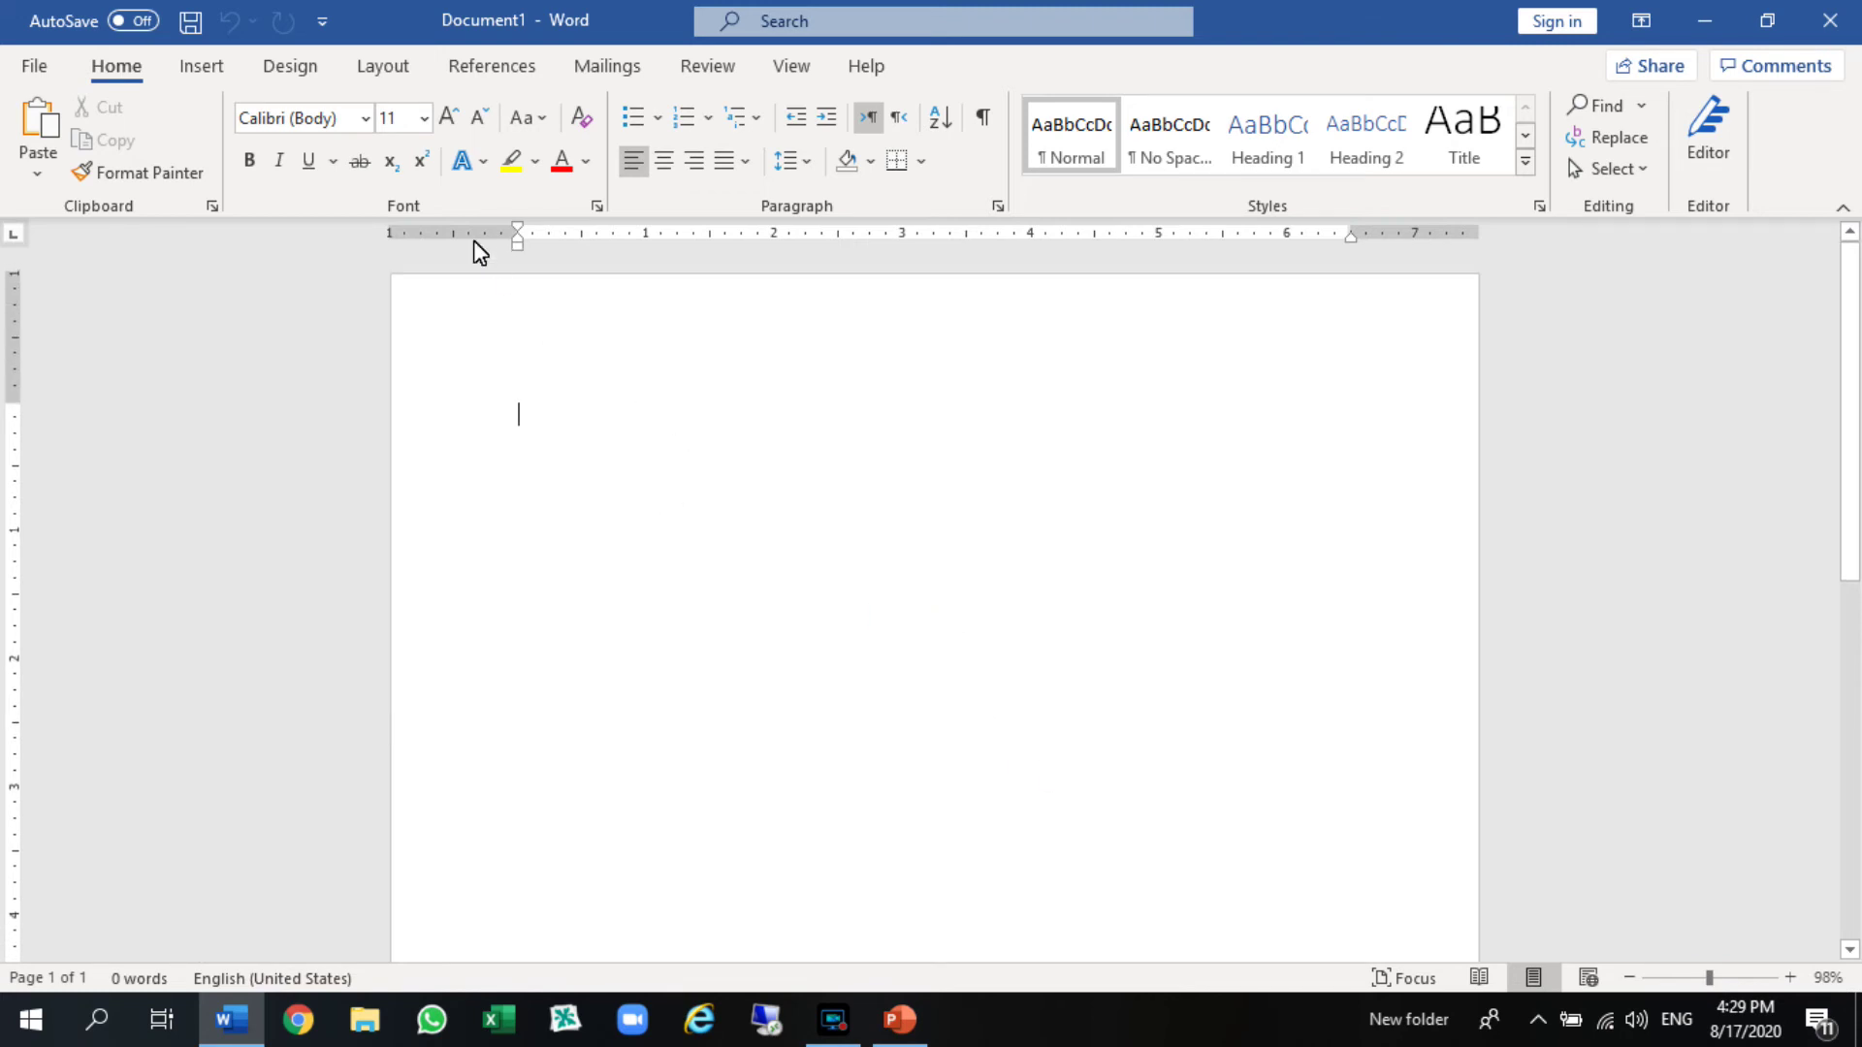
click(193, 67)
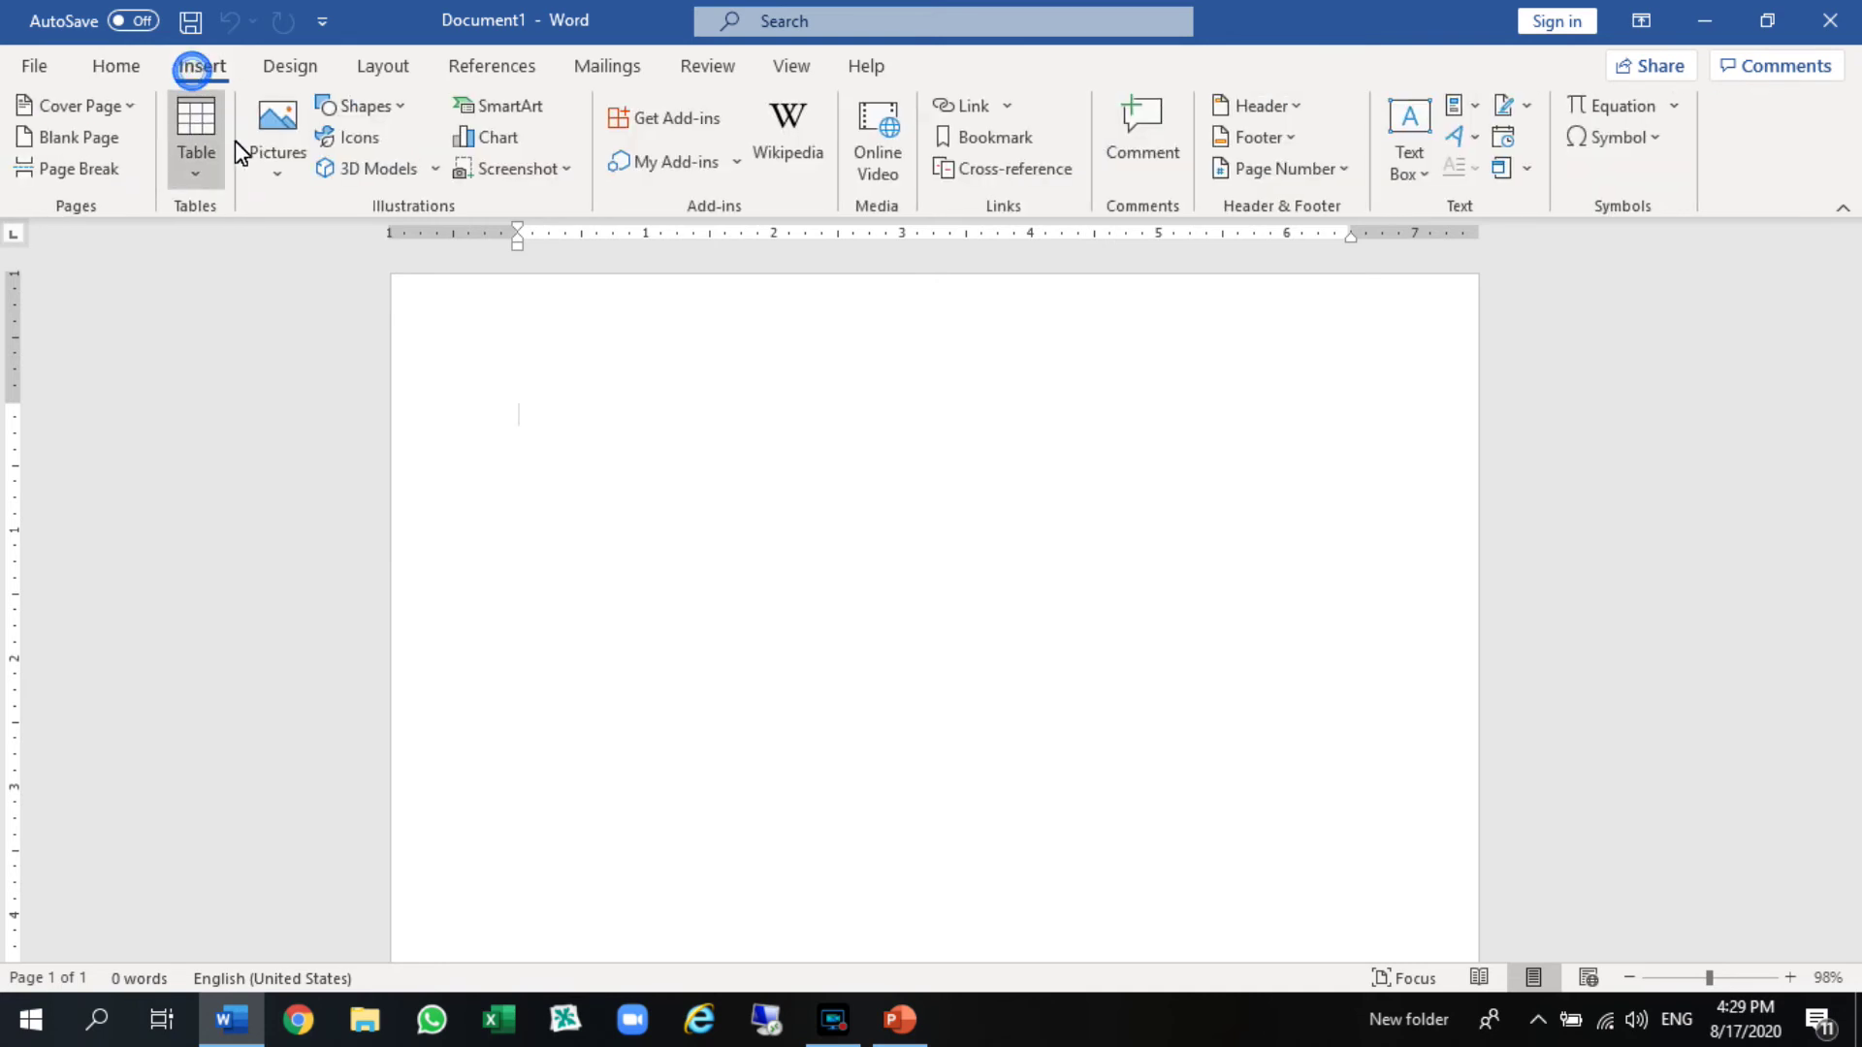
click(205, 166)
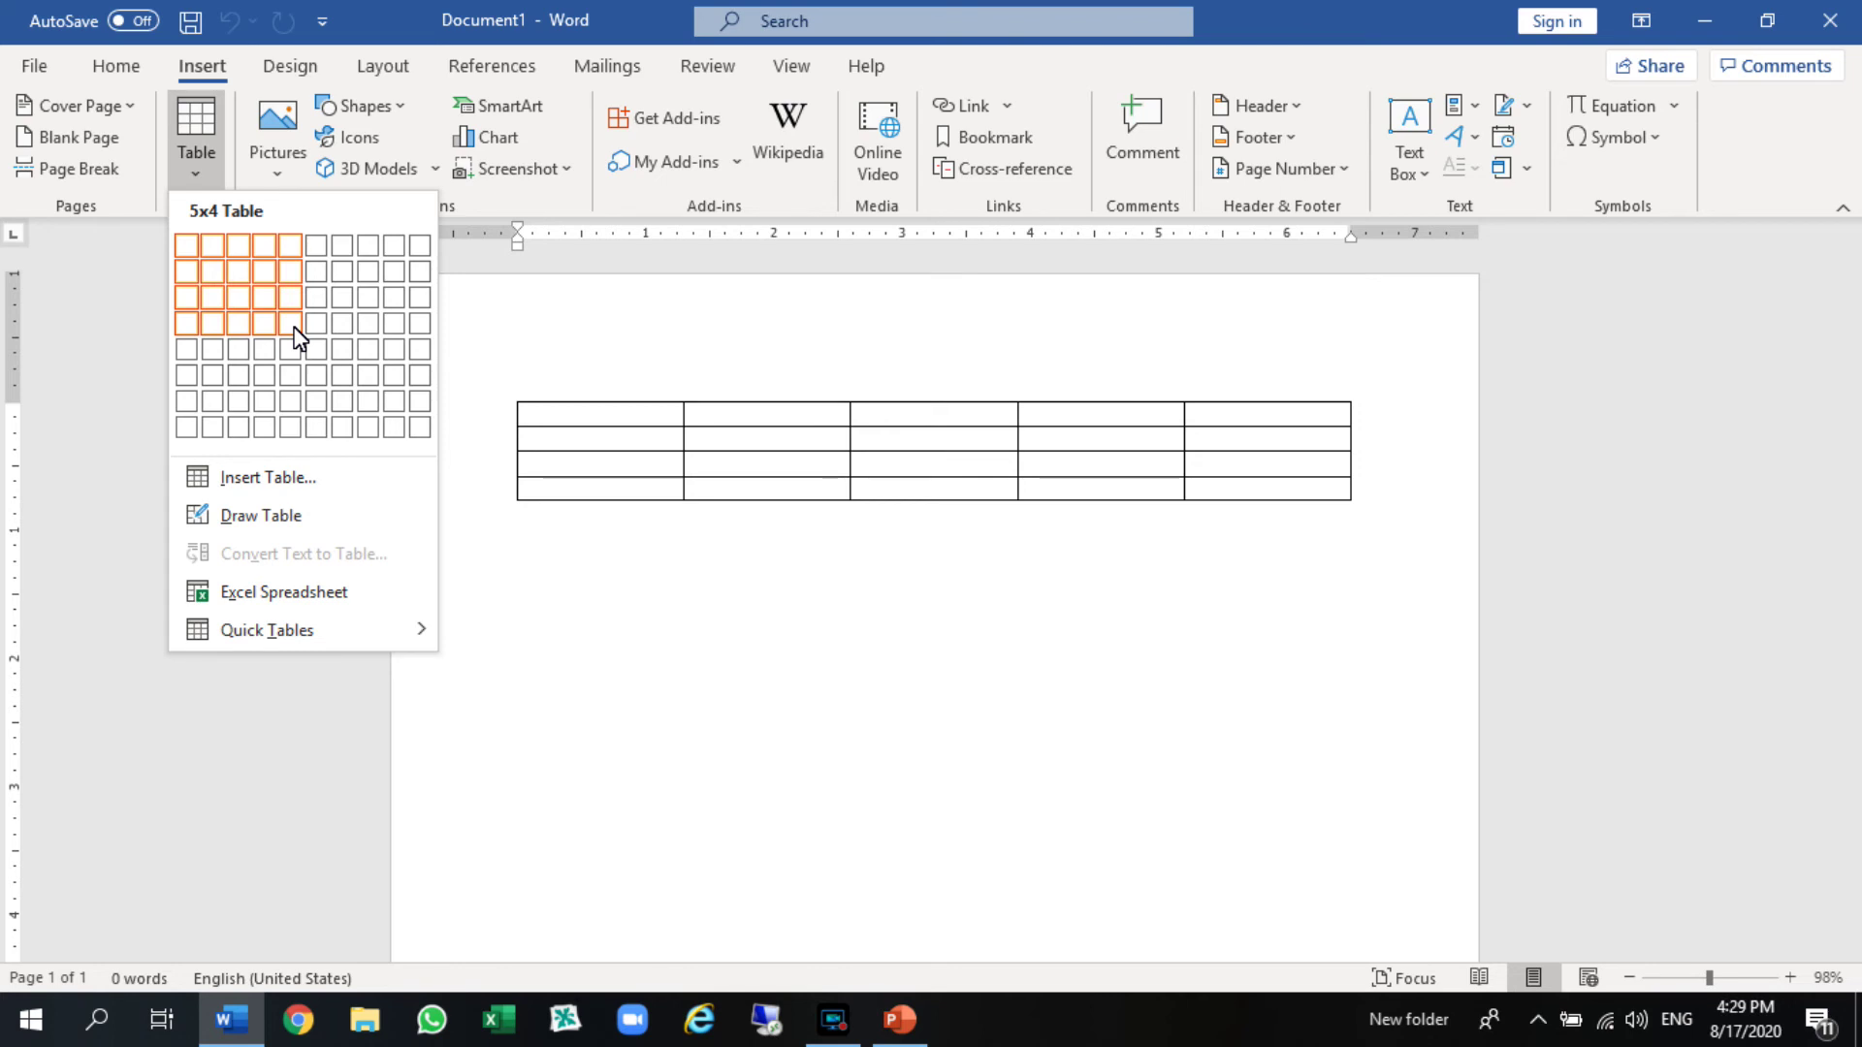
click(662, 334)
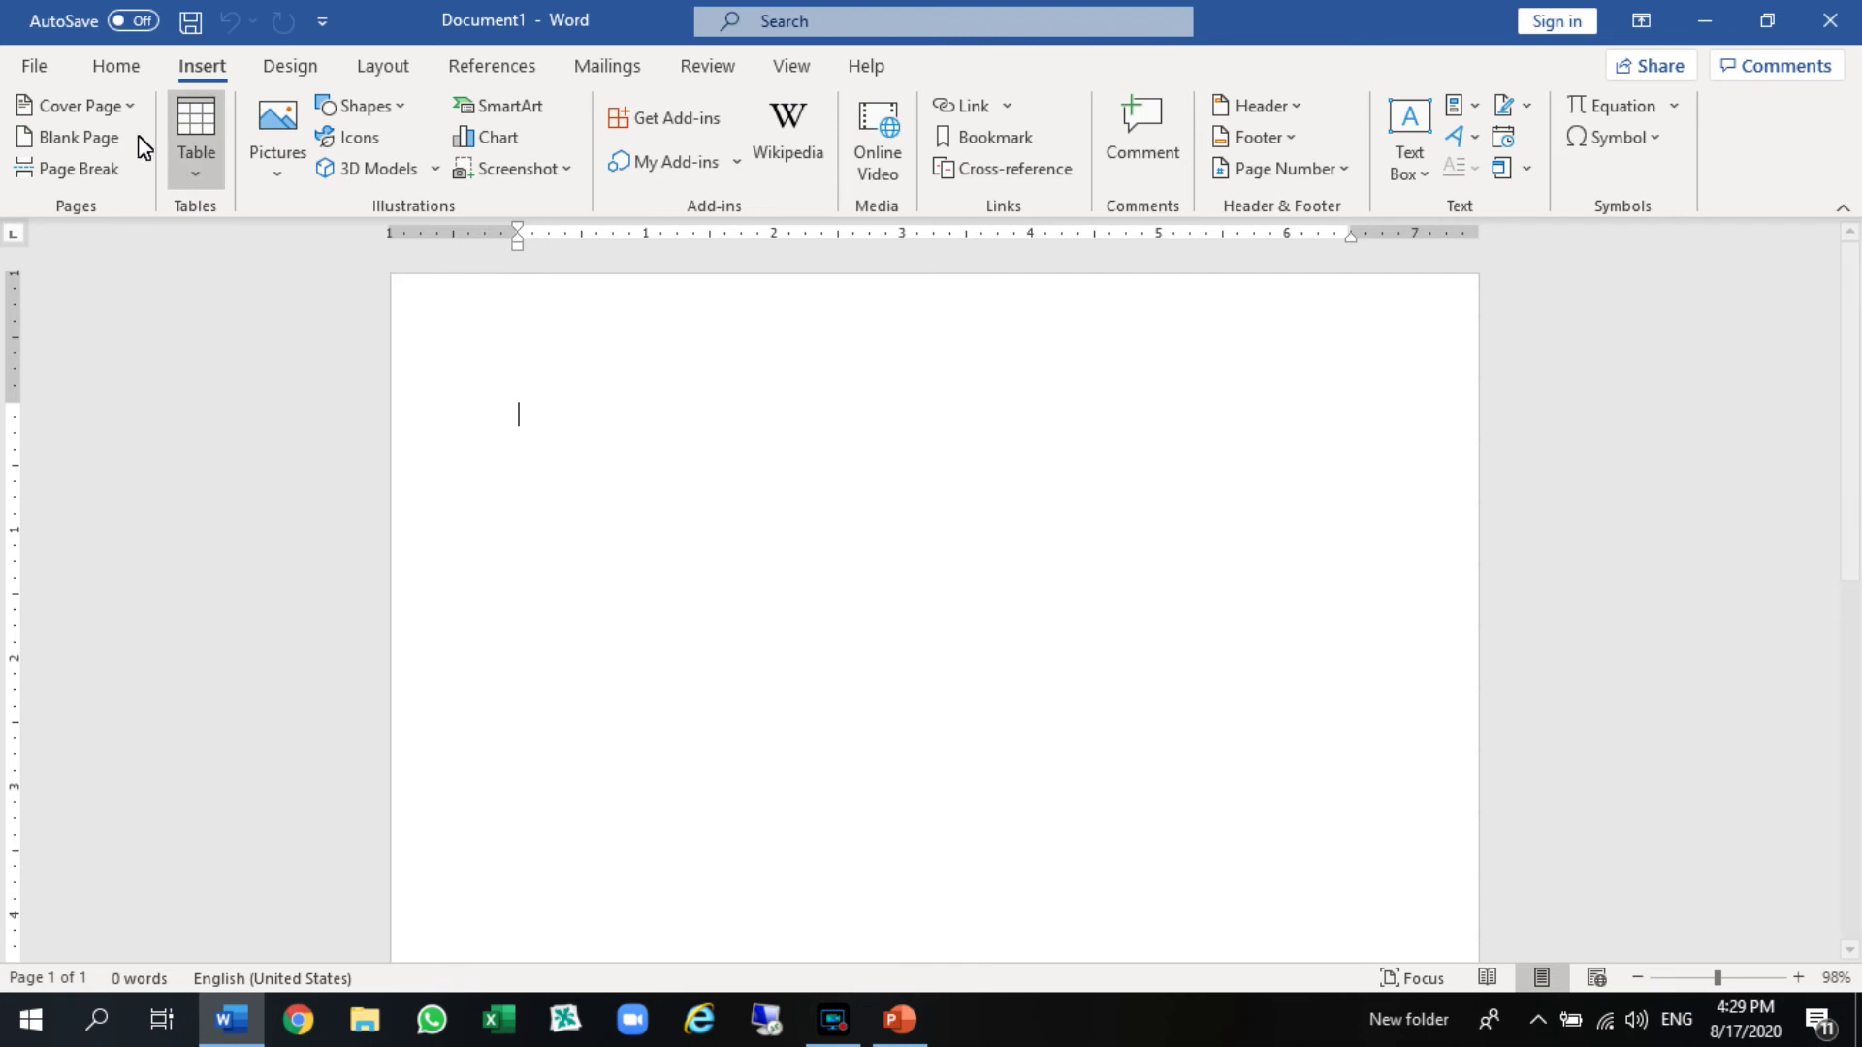
click(36, 68)
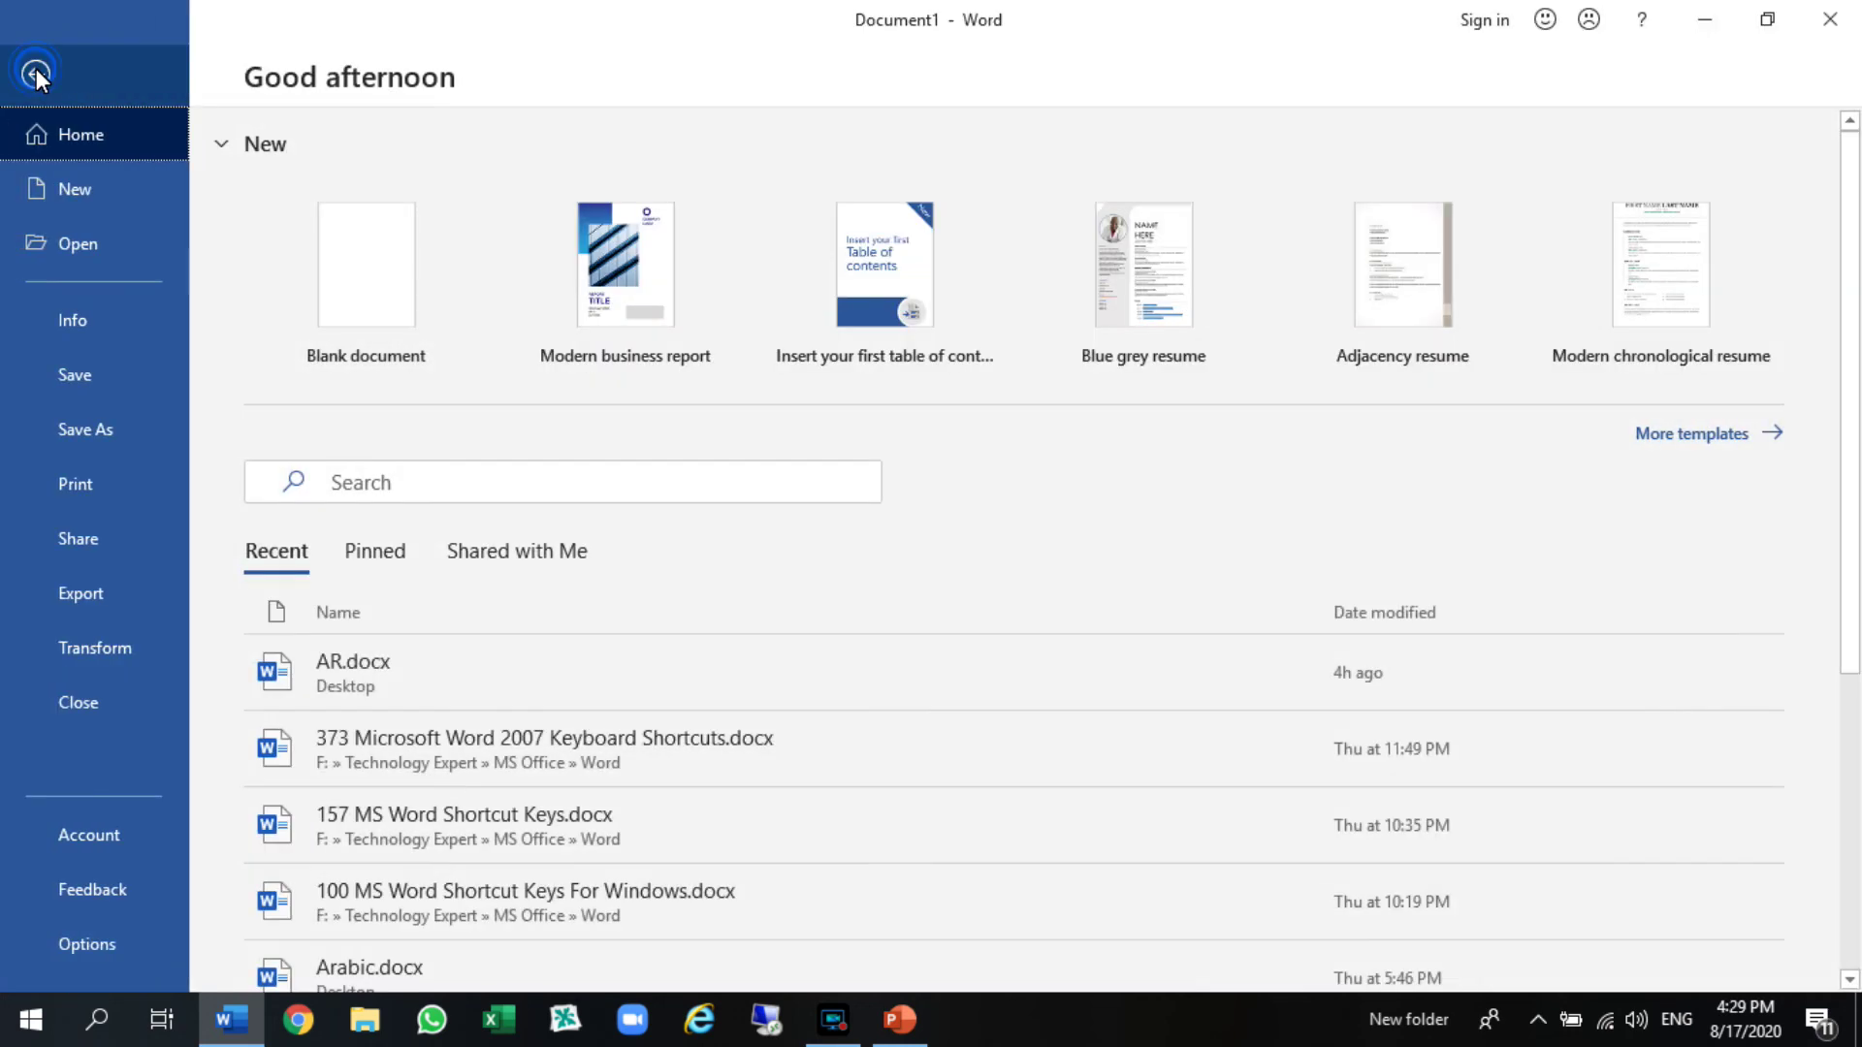
- Open Print preview and browse the printer and one-sided printing lists without changing them
click(84, 482)
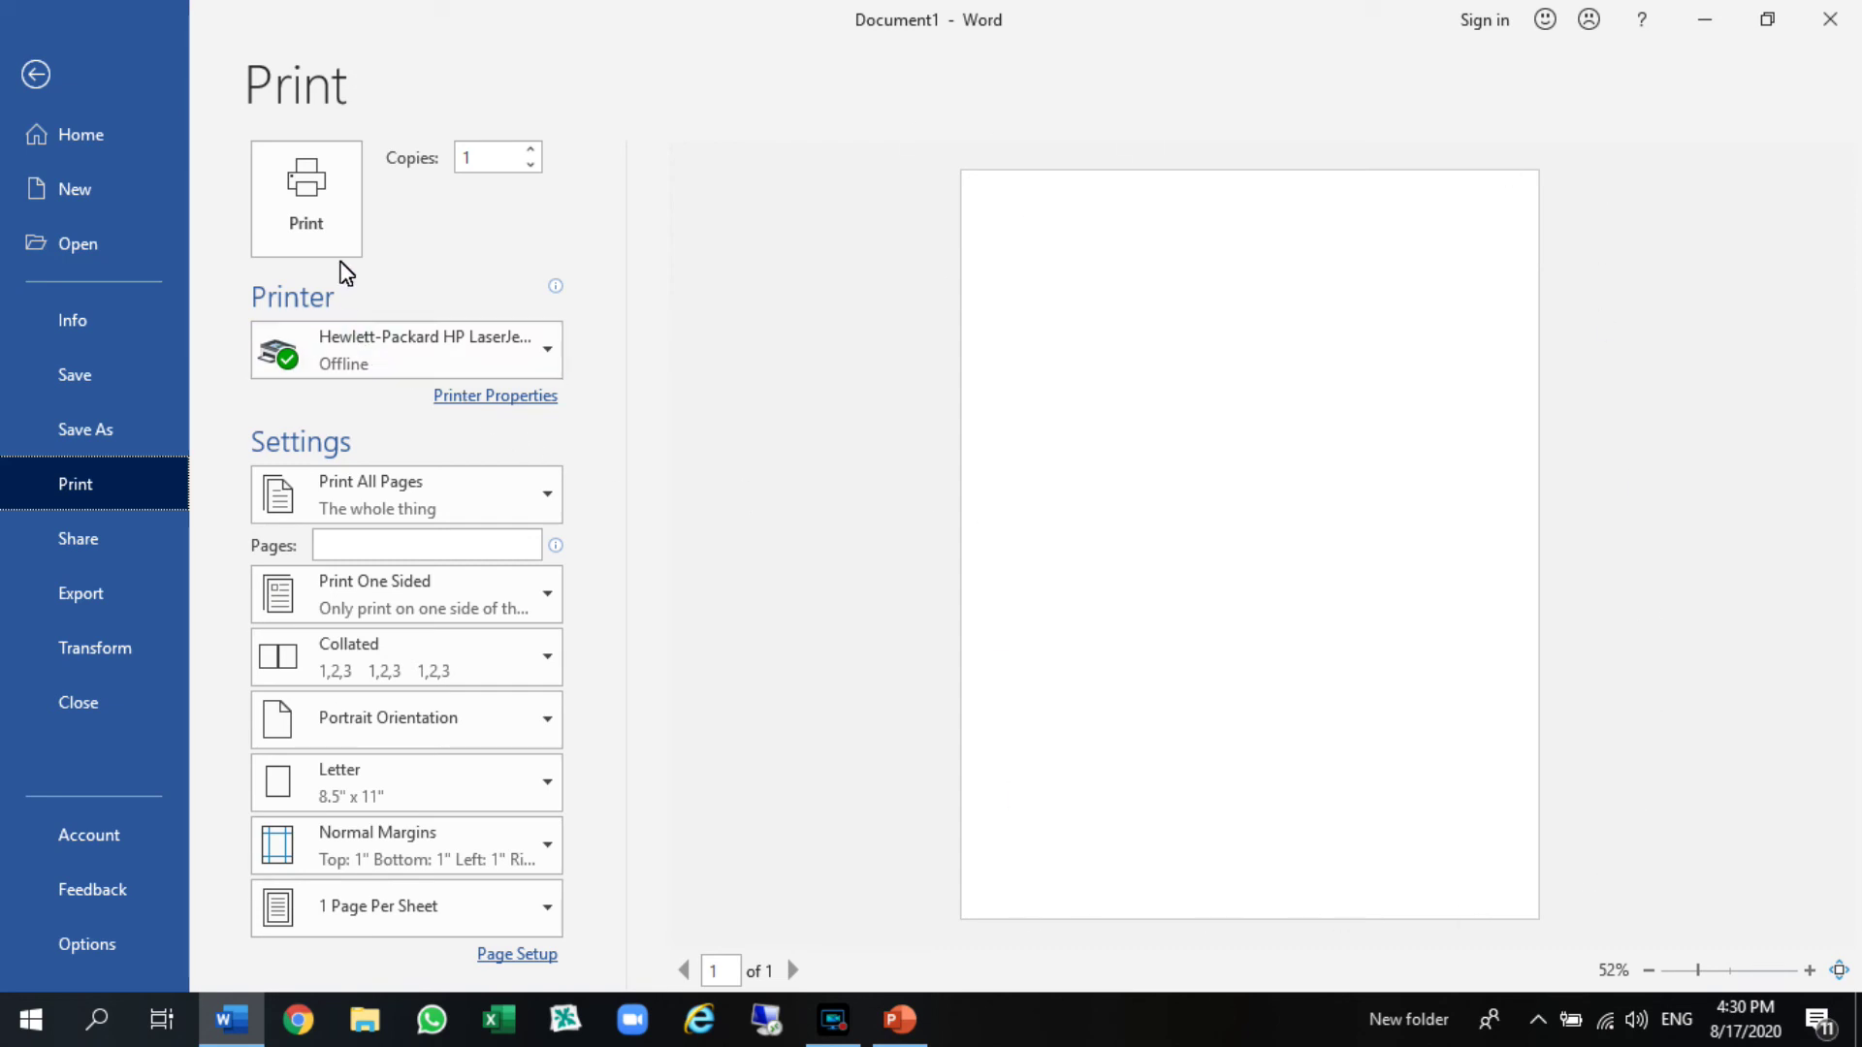
click(392, 331)
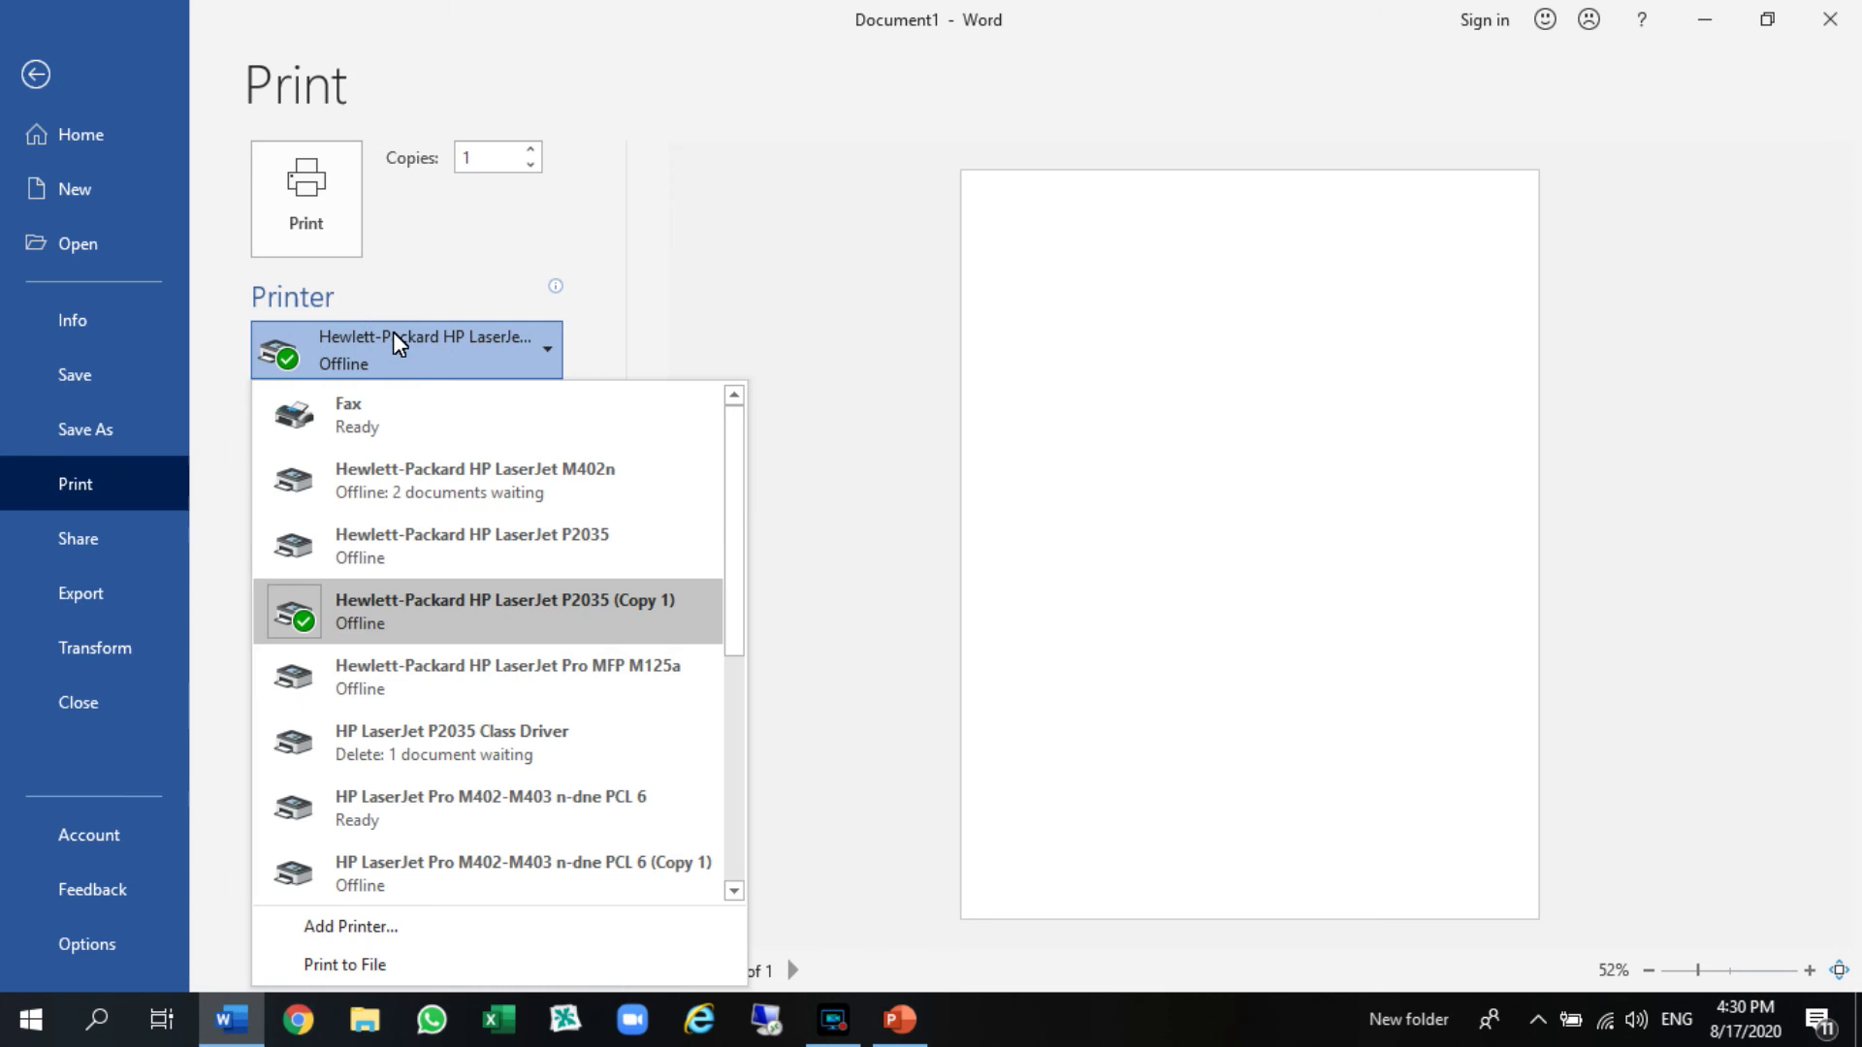
click(393, 332)
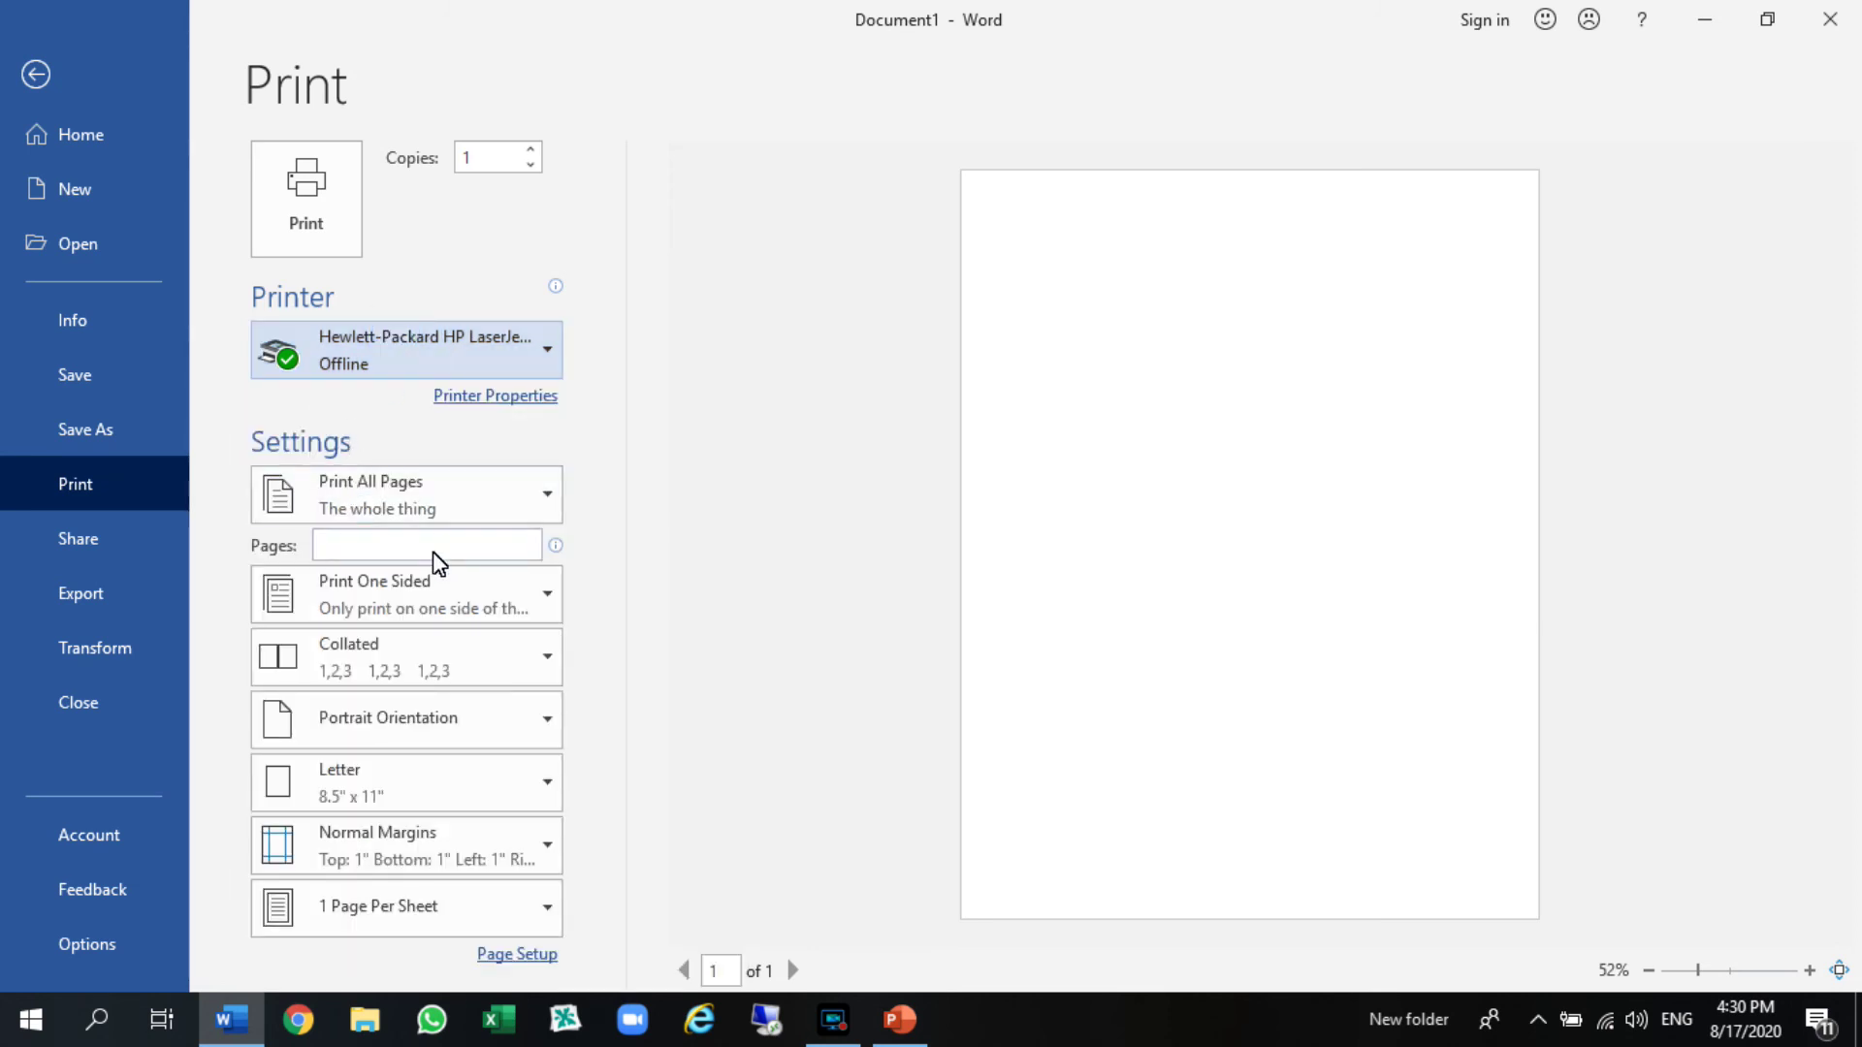
click(486, 594)
click(486, 593)
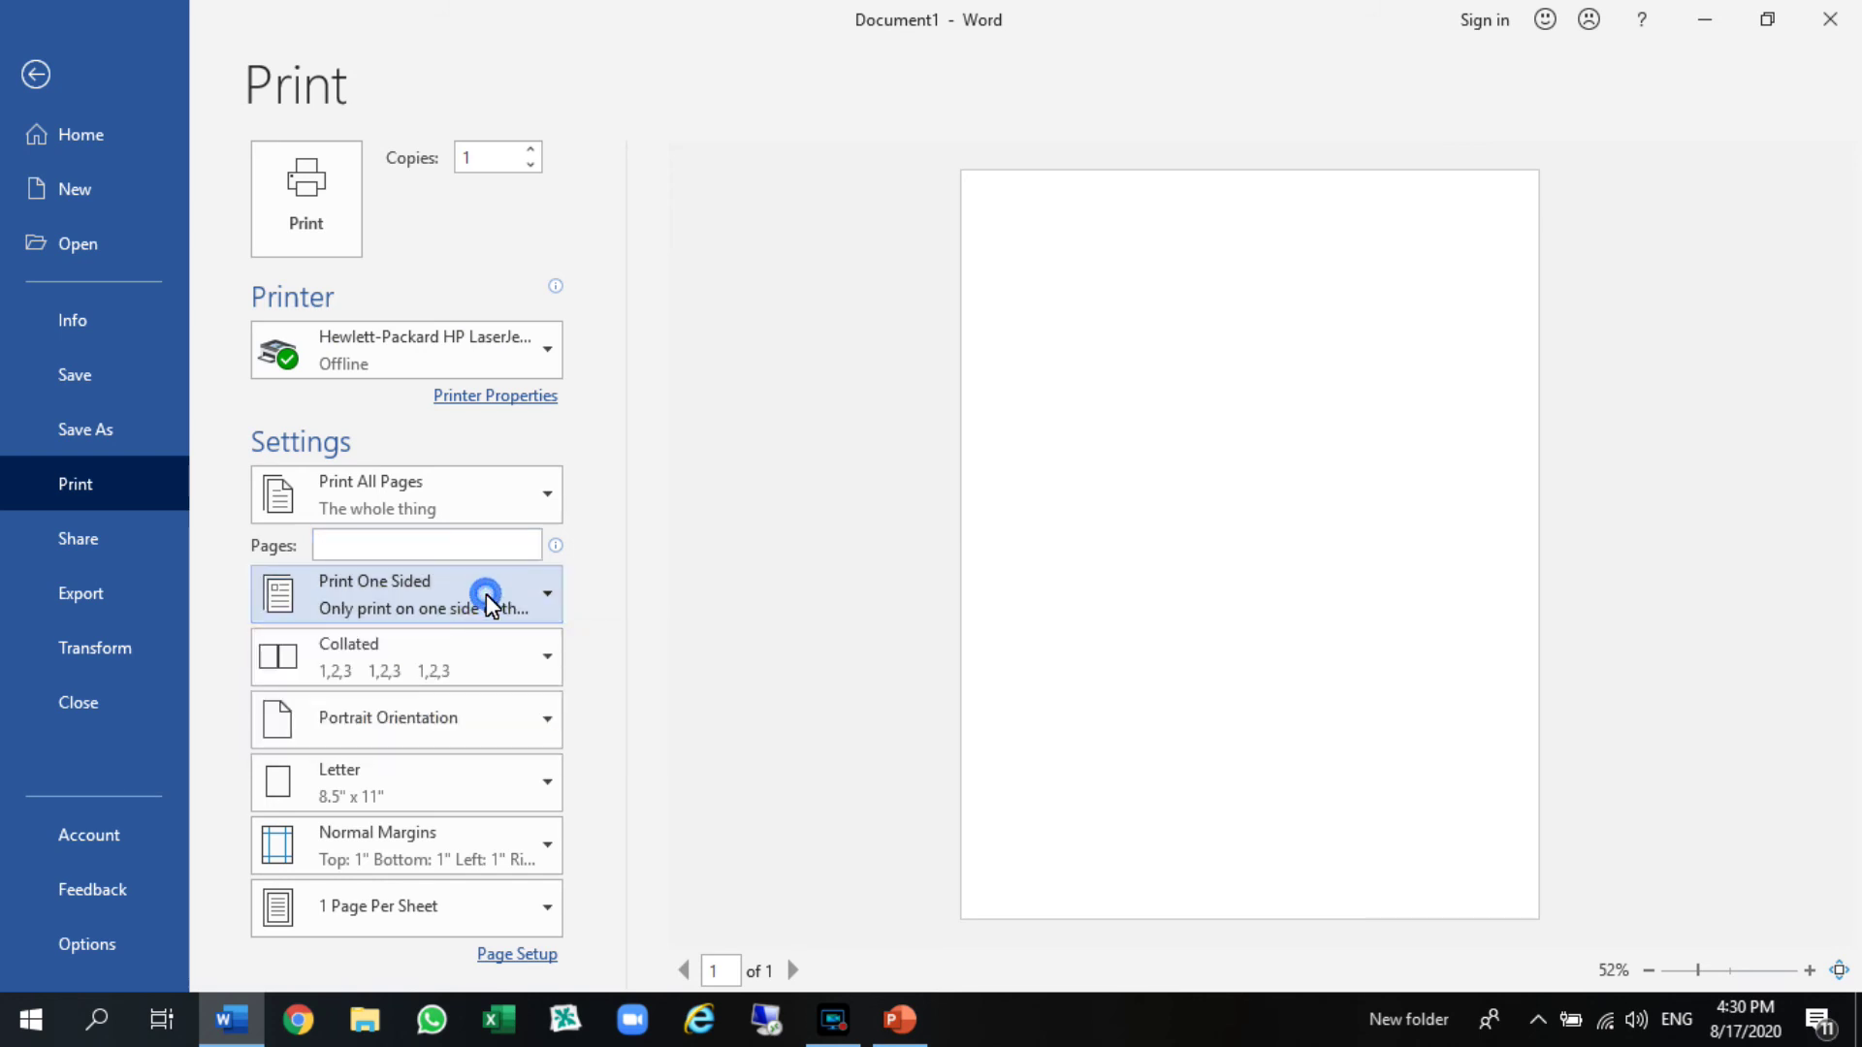
- Keep portrait orientation, change the paper size from A4 to Legal, and view the margin presets
click(370, 723)
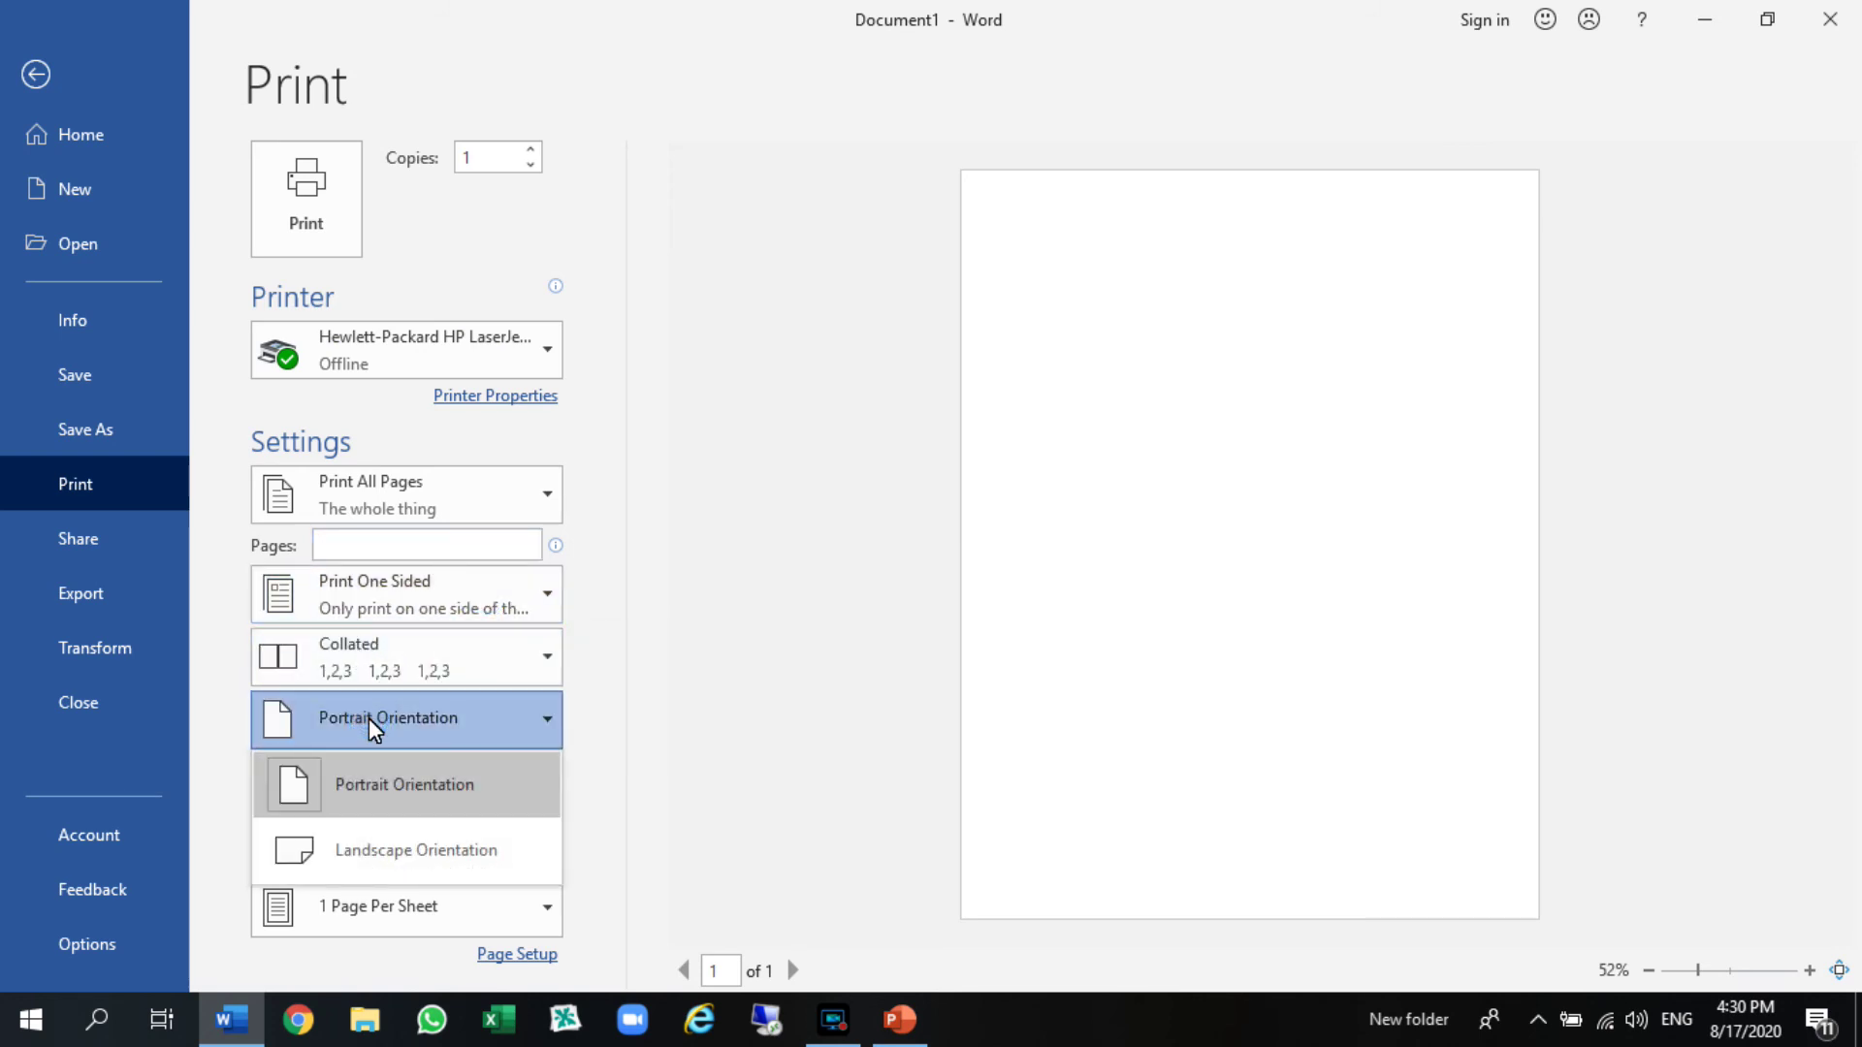
click(373, 720)
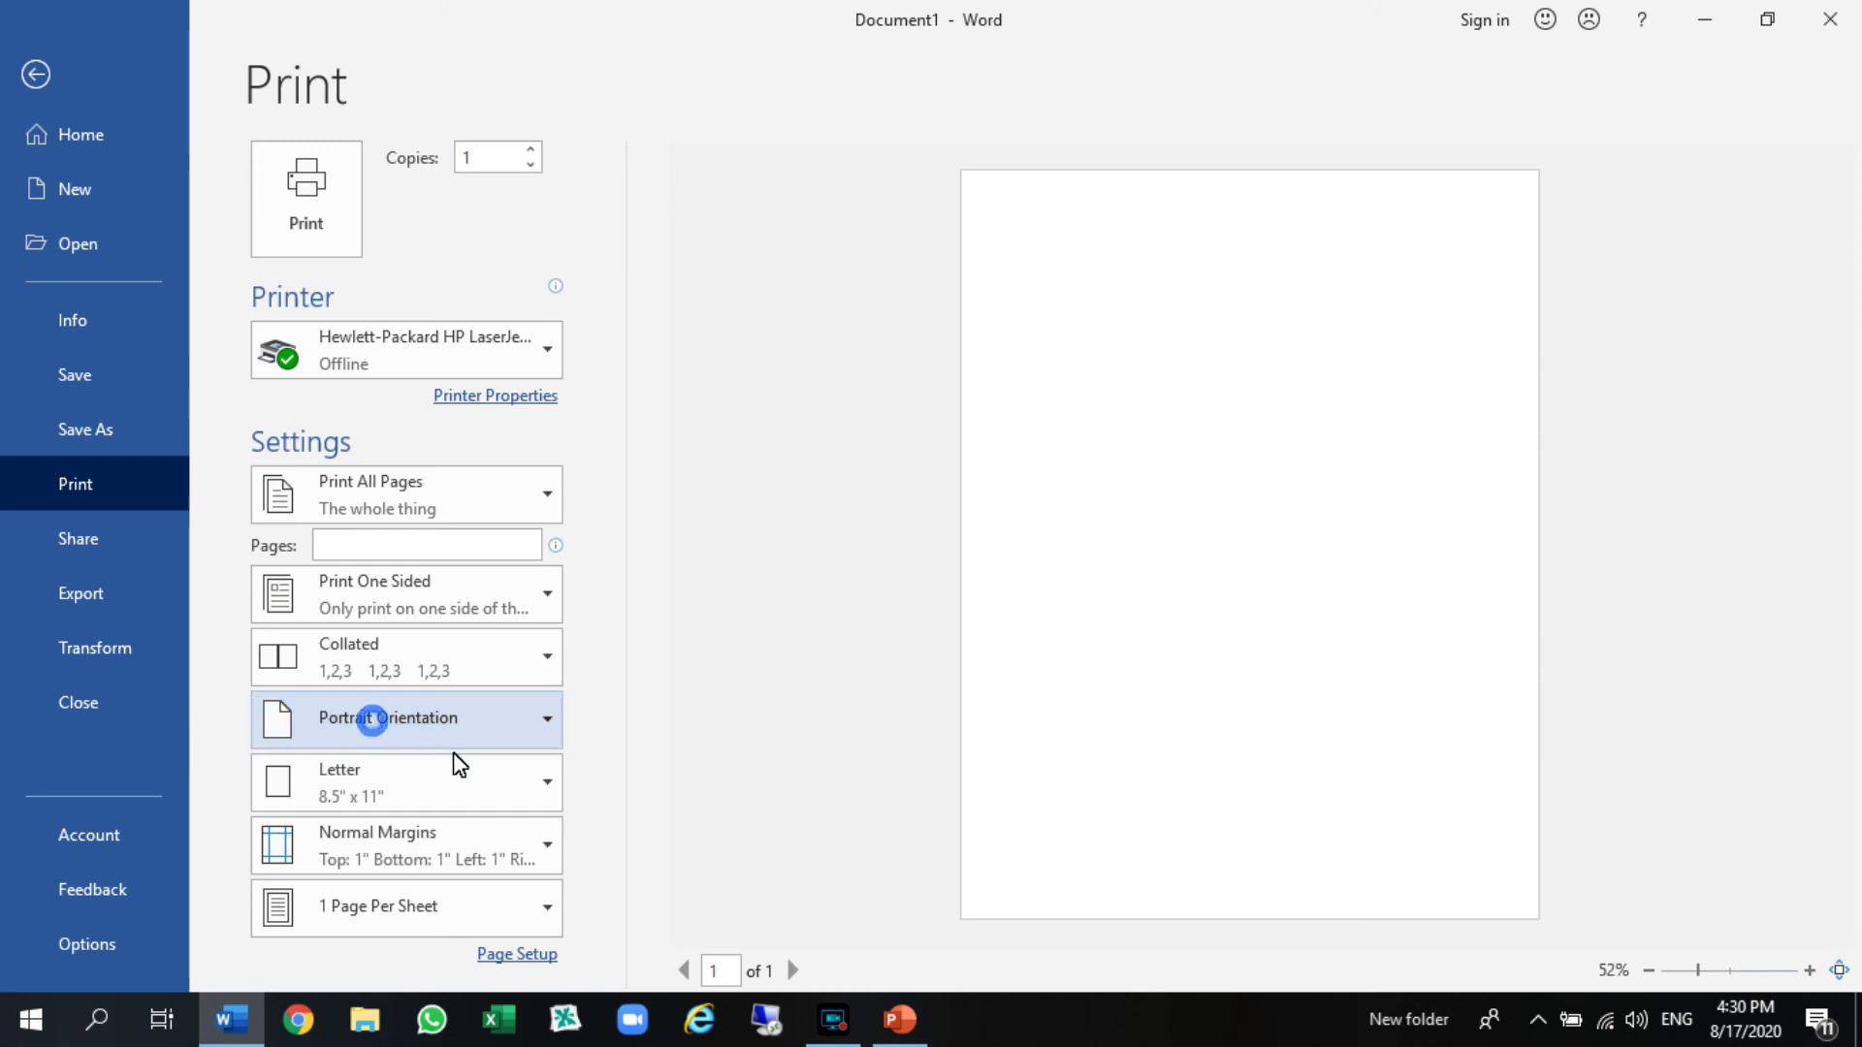
click(545, 793)
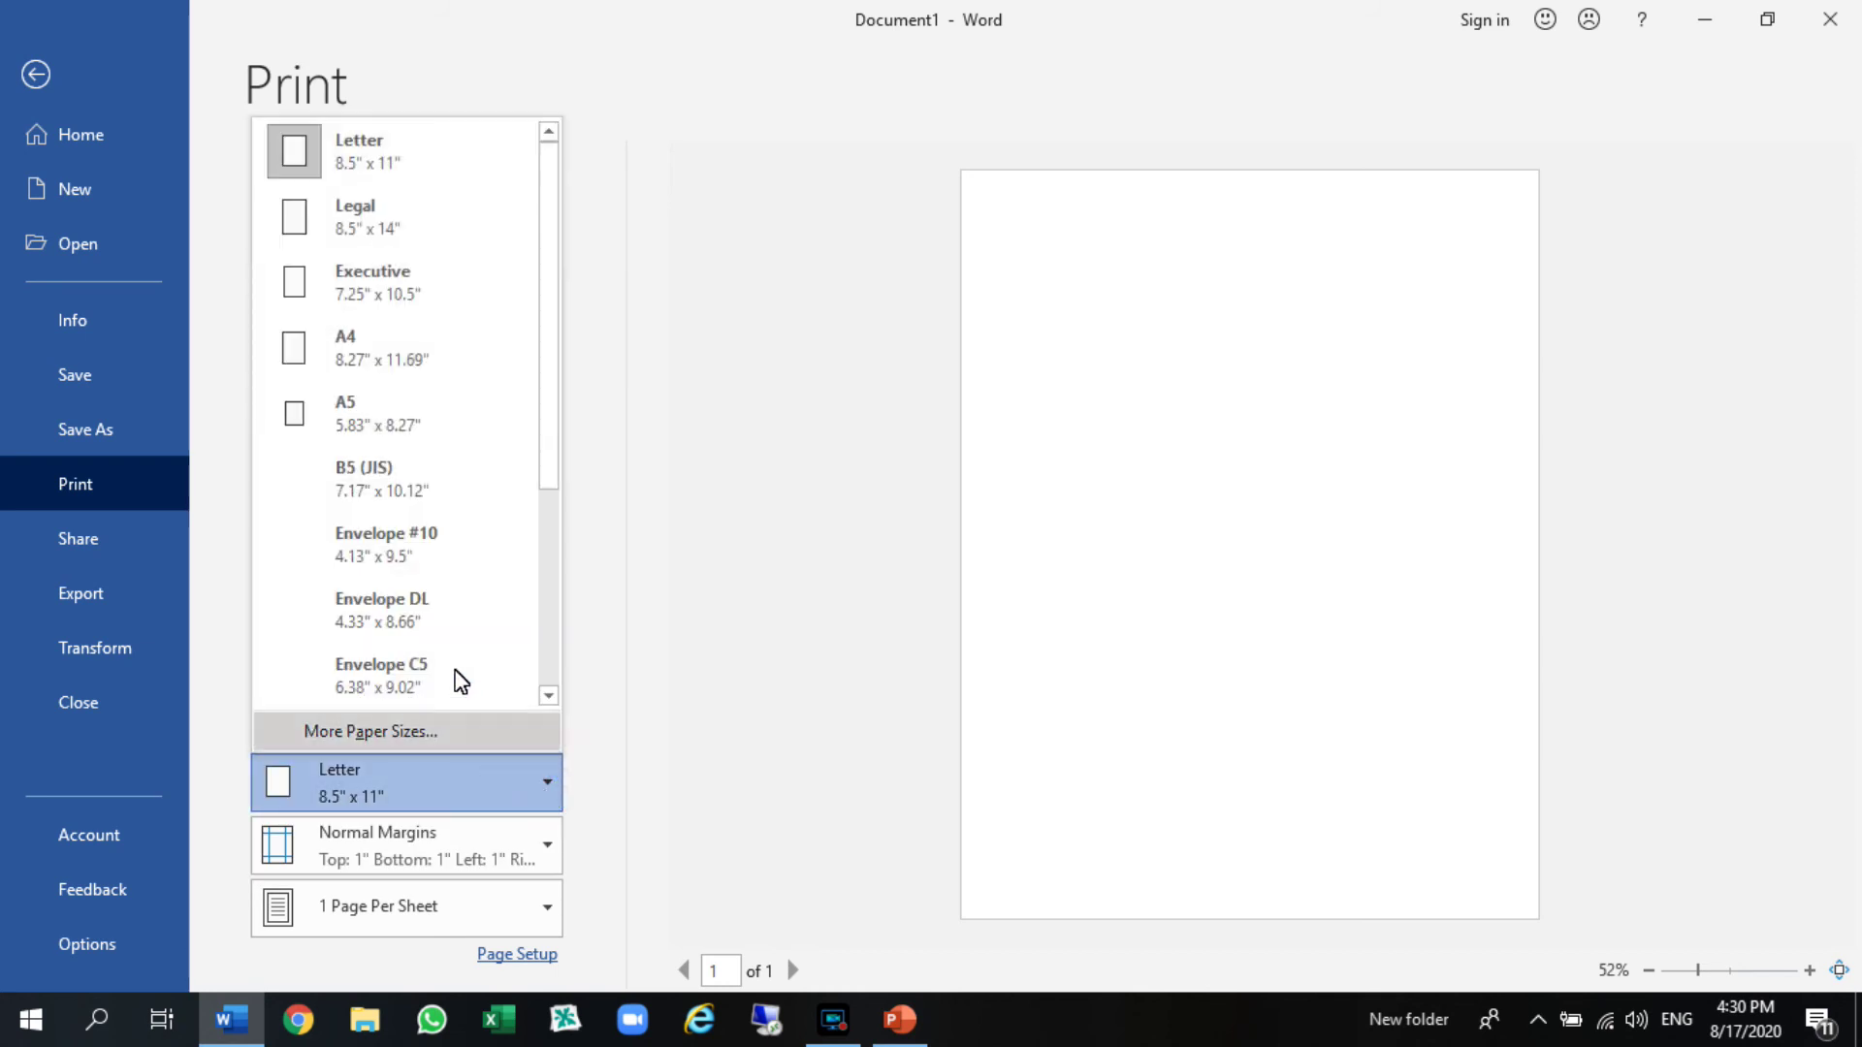
click(393, 351)
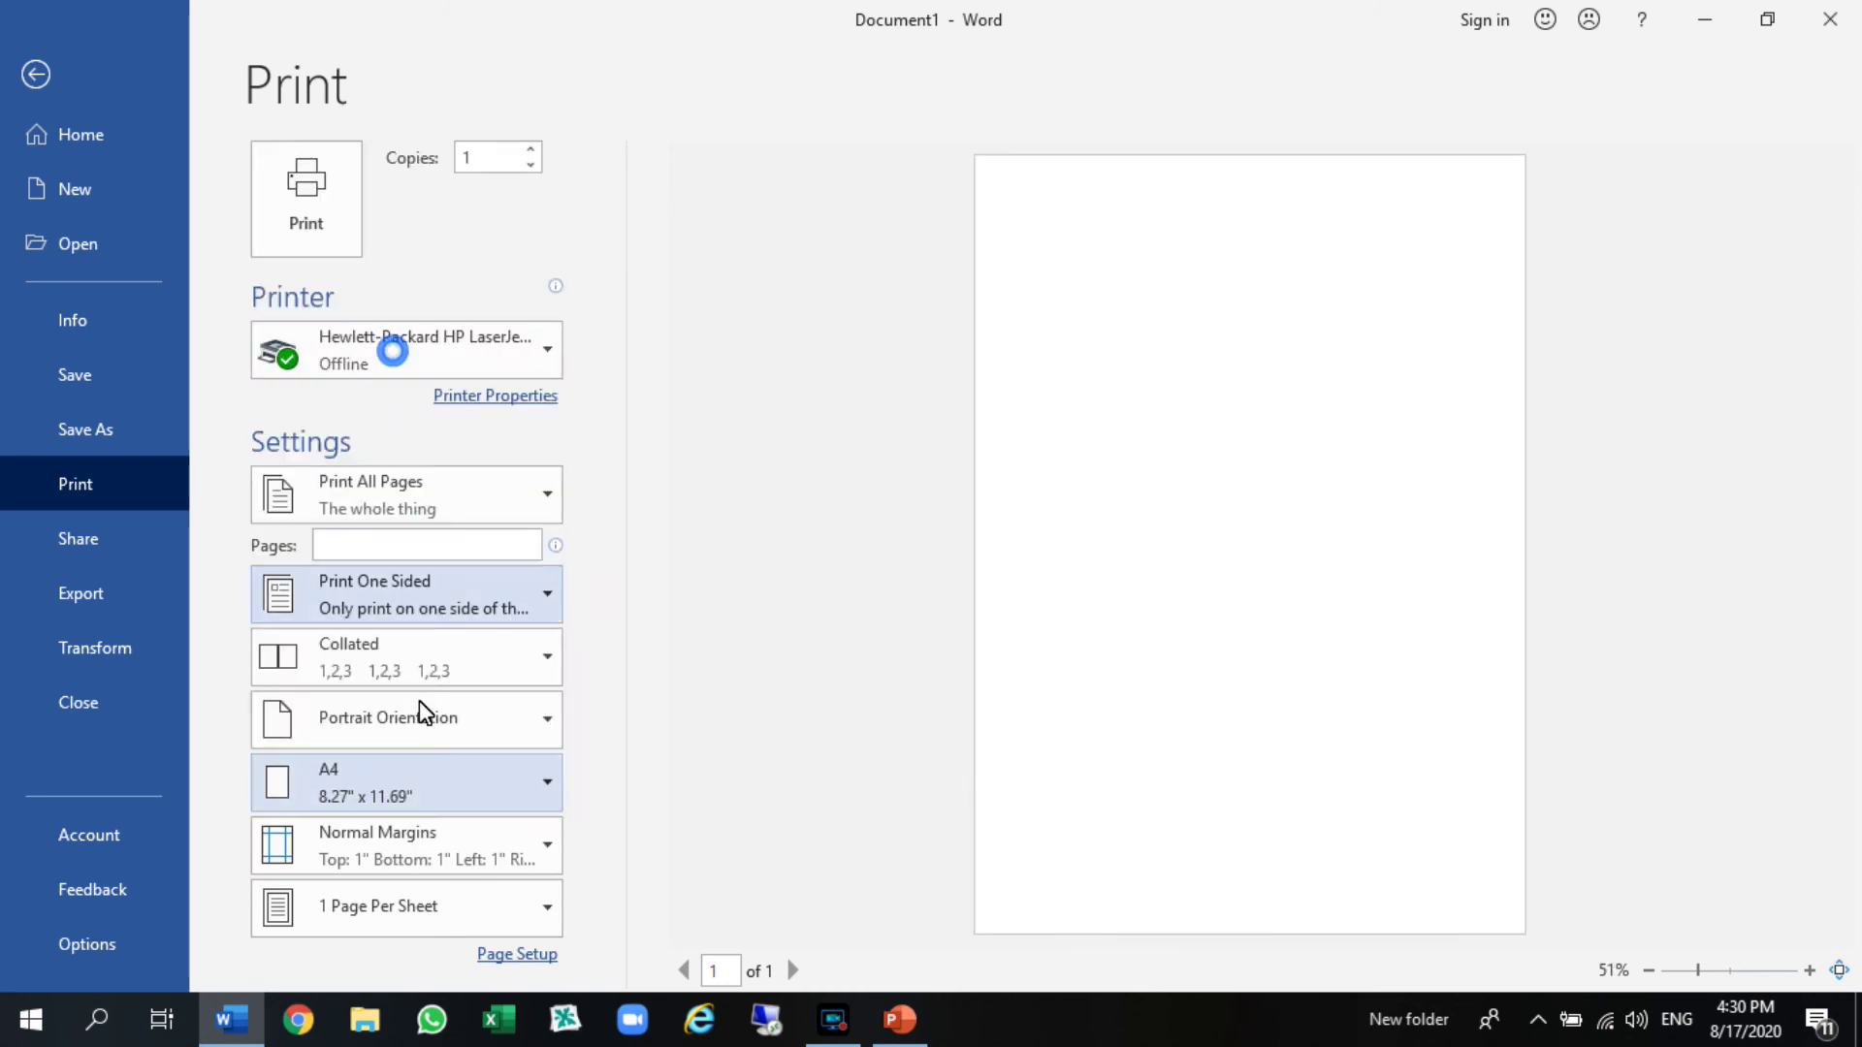
click(404, 778)
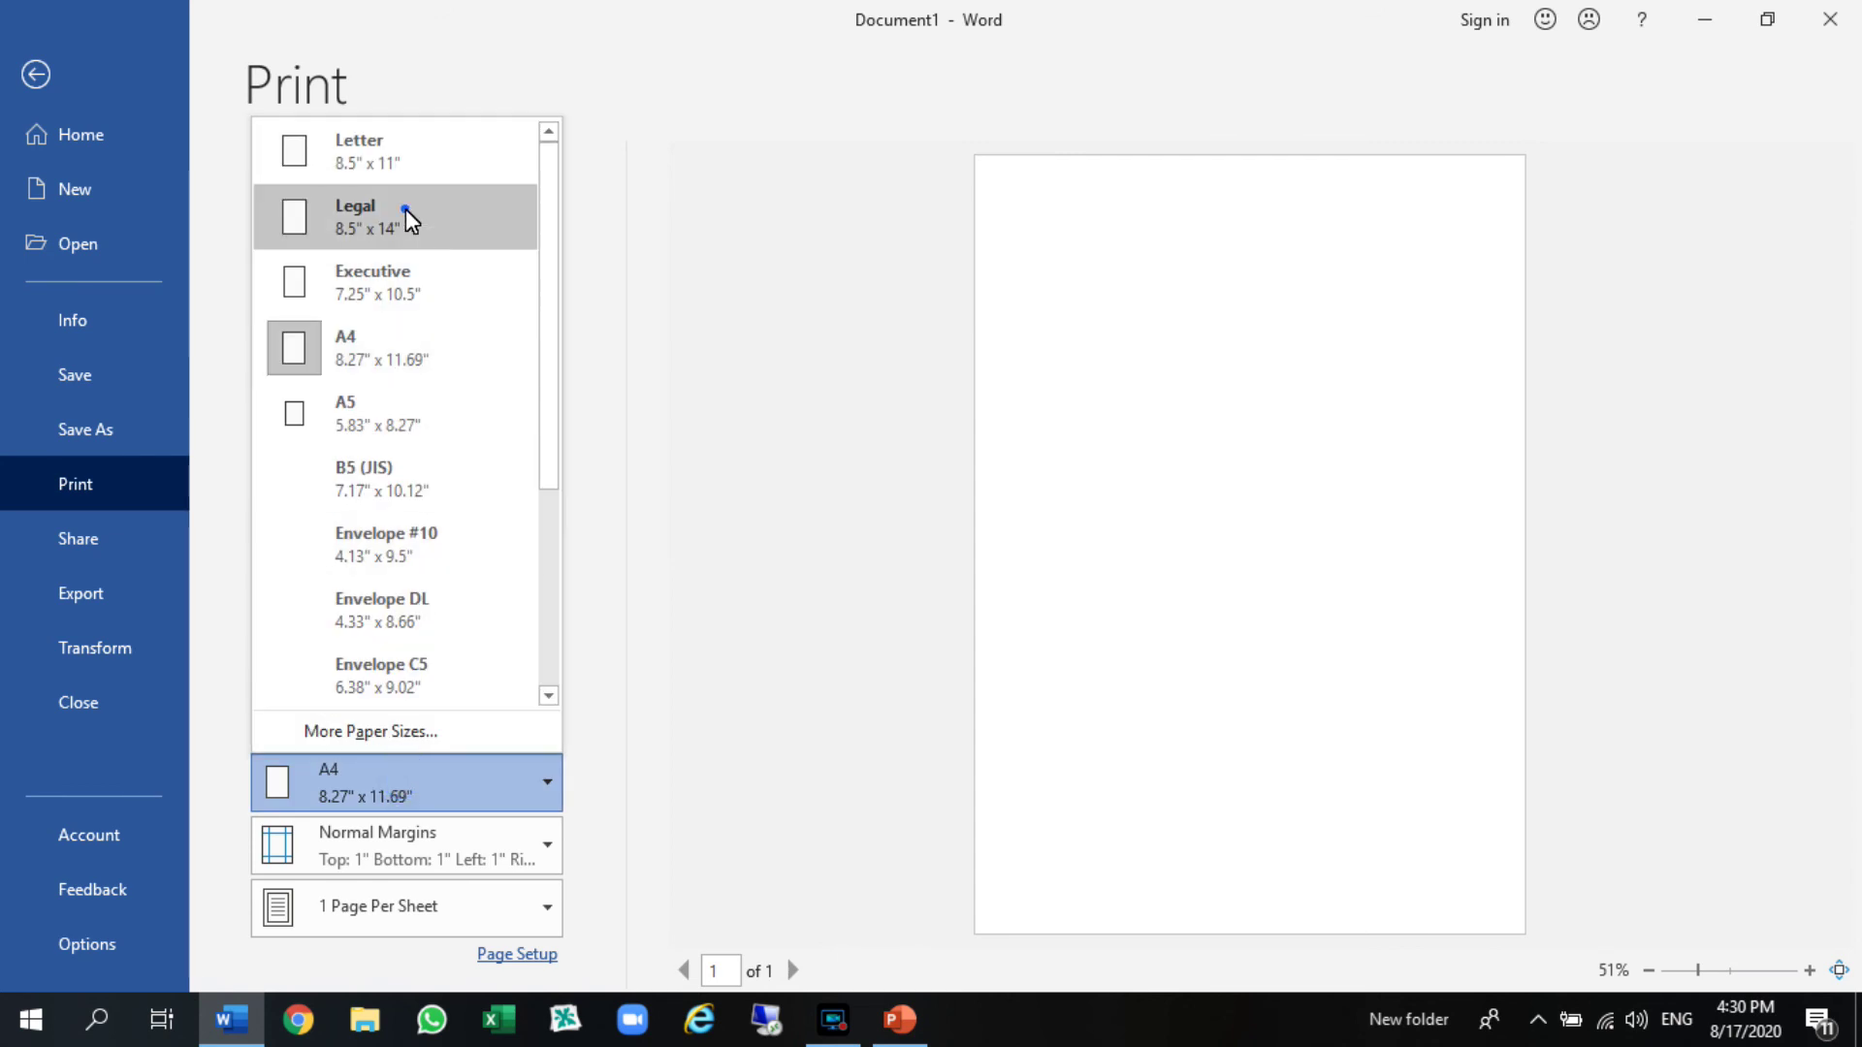
click(405, 207)
click(489, 836)
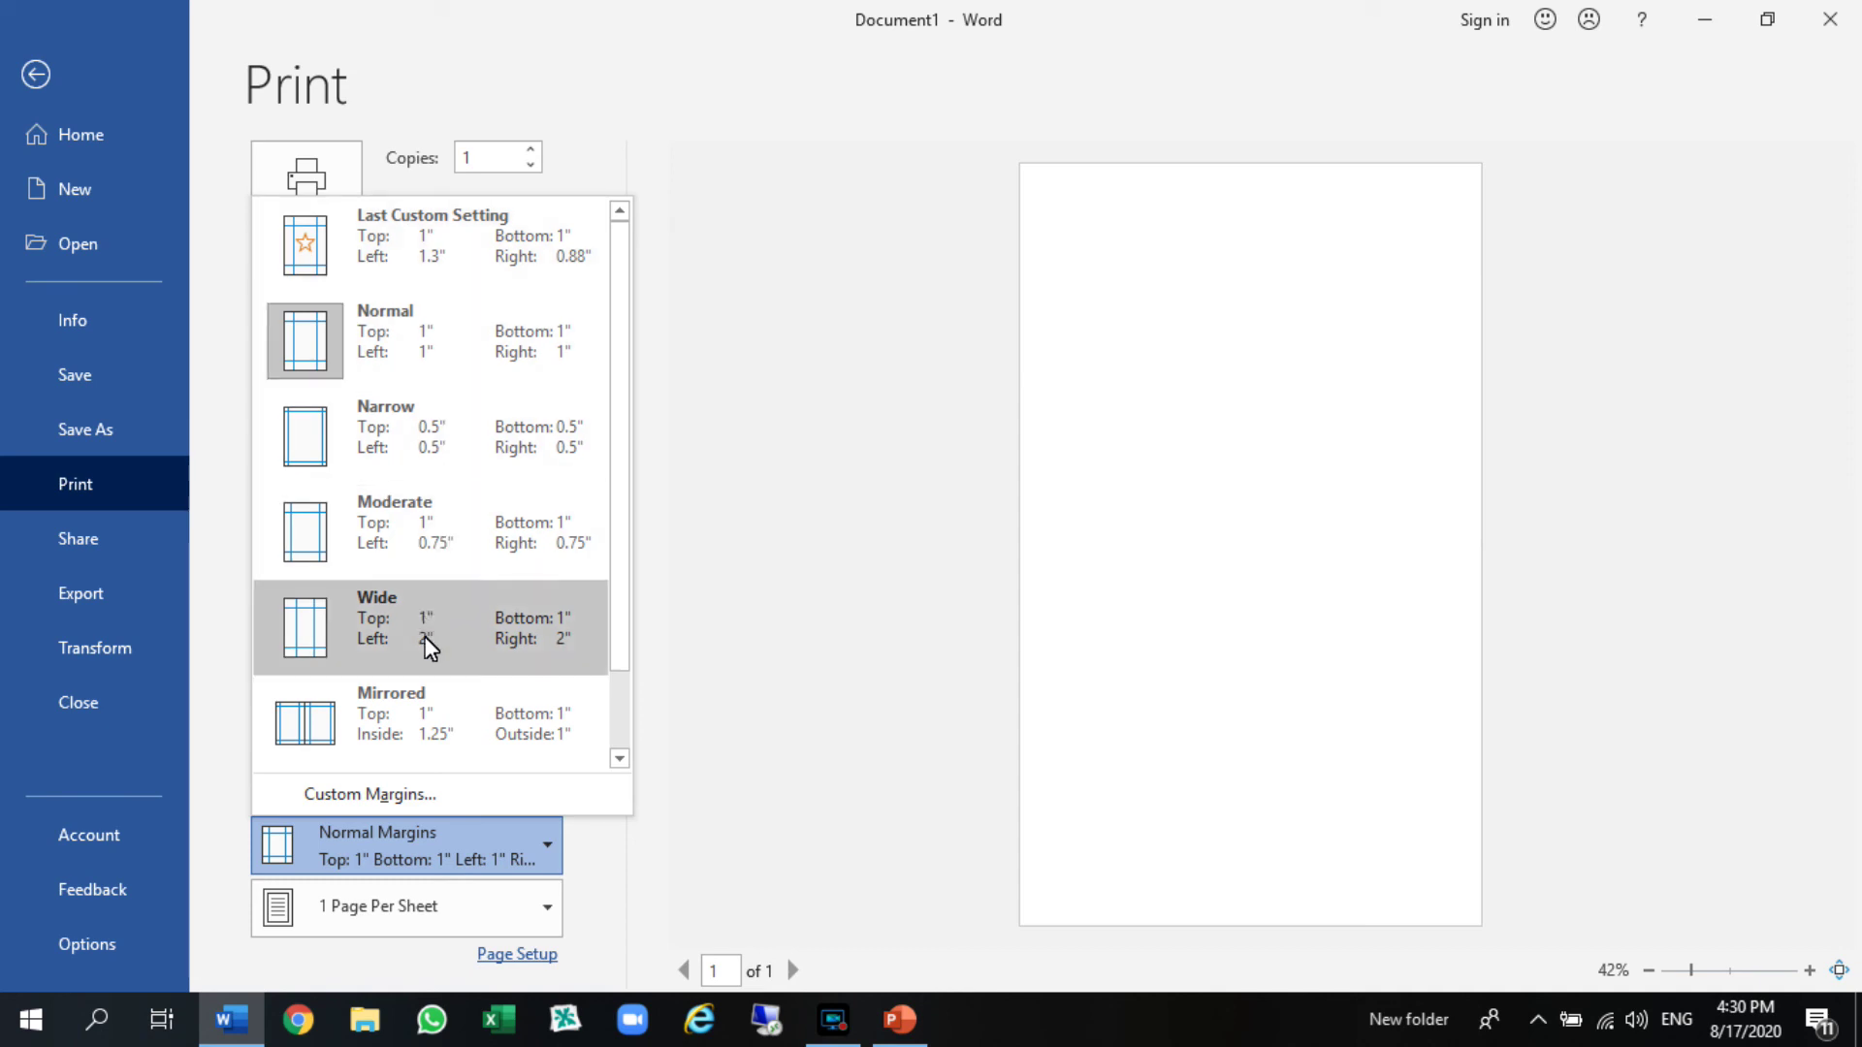
- Set 4 pages per sheet, then leave the Print screen for the document
click(409, 917)
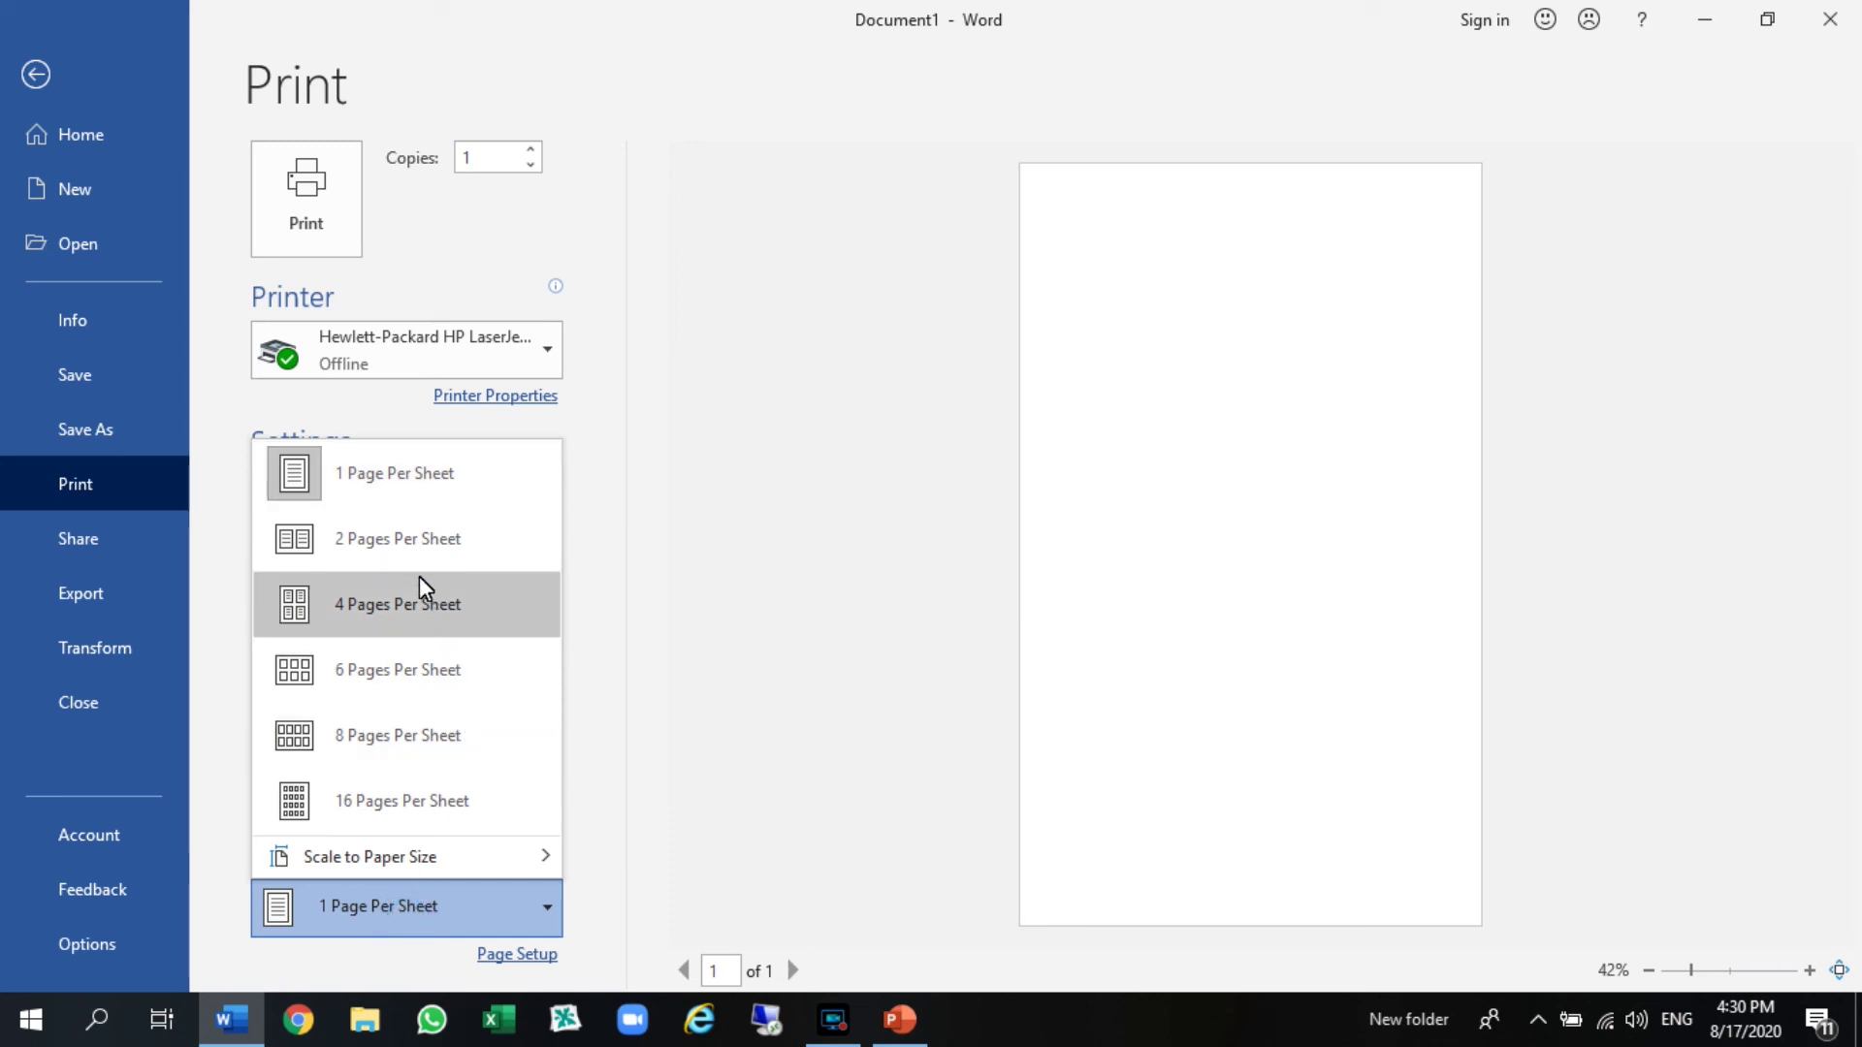
click(409, 545)
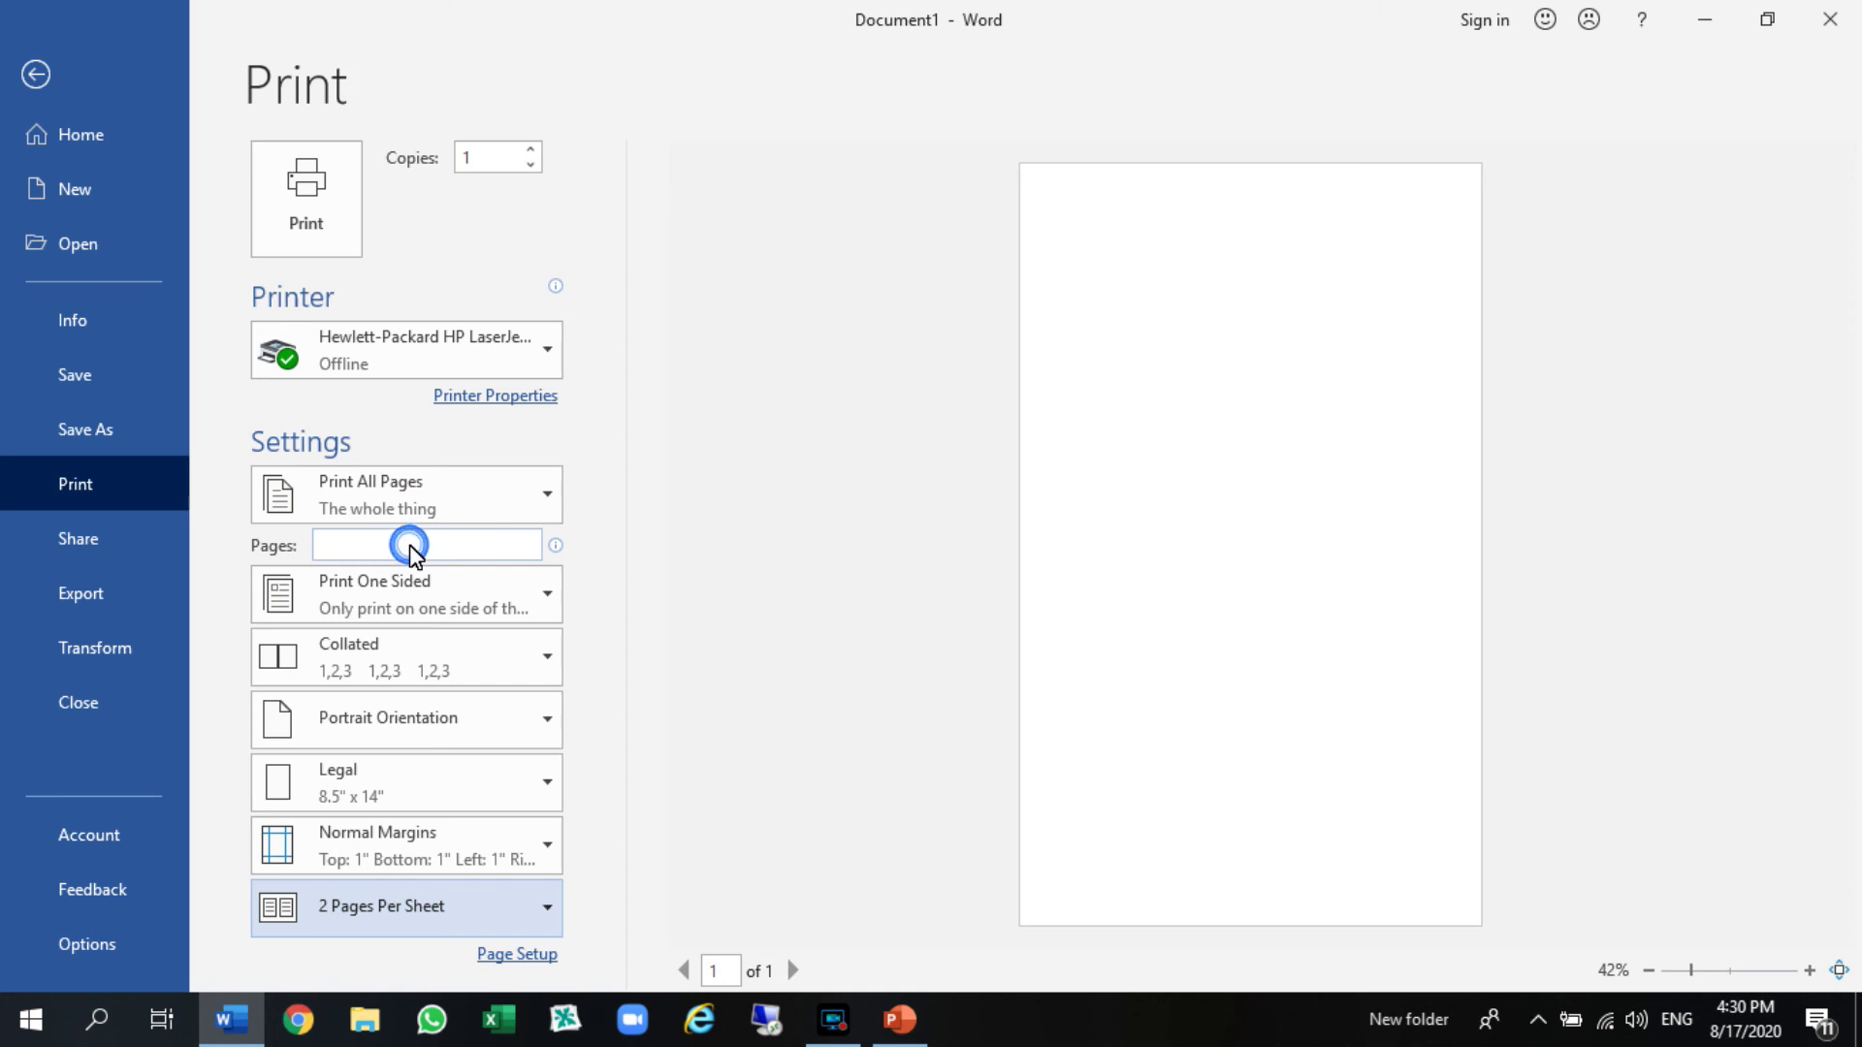
click(385, 908)
click(370, 612)
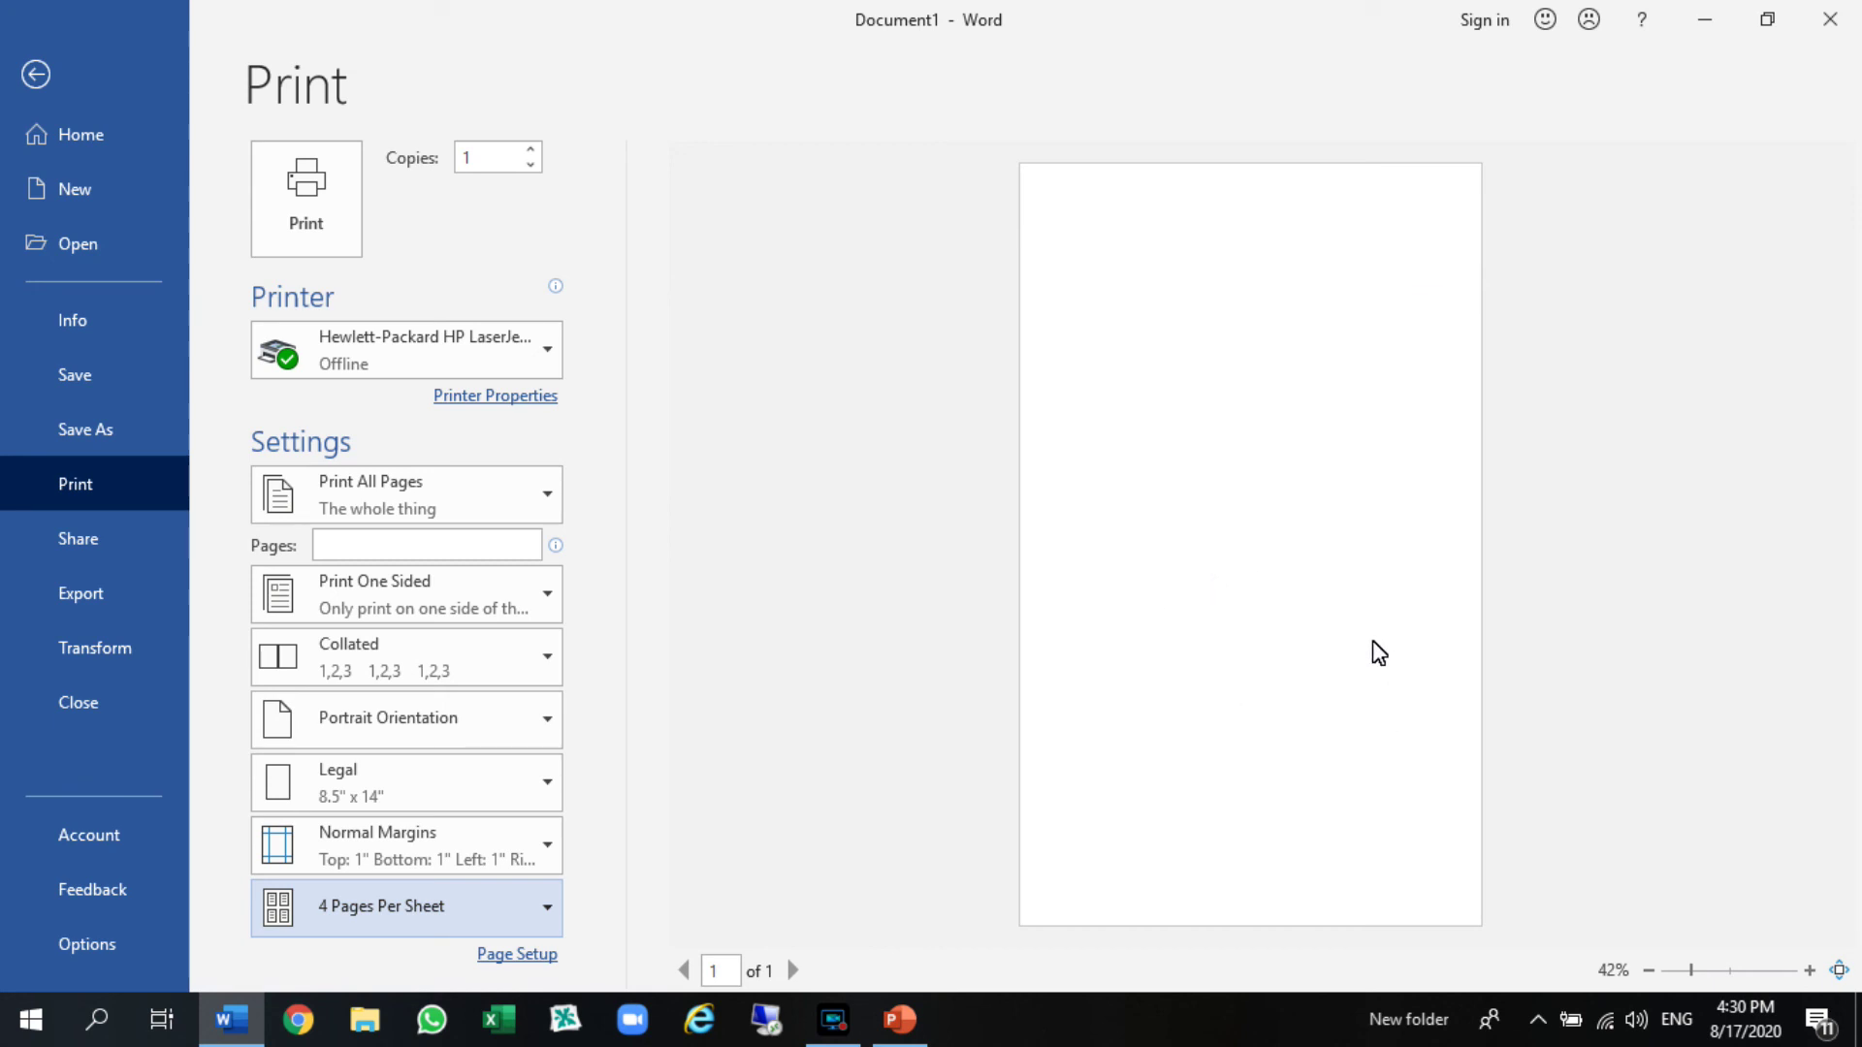
key(Escape)
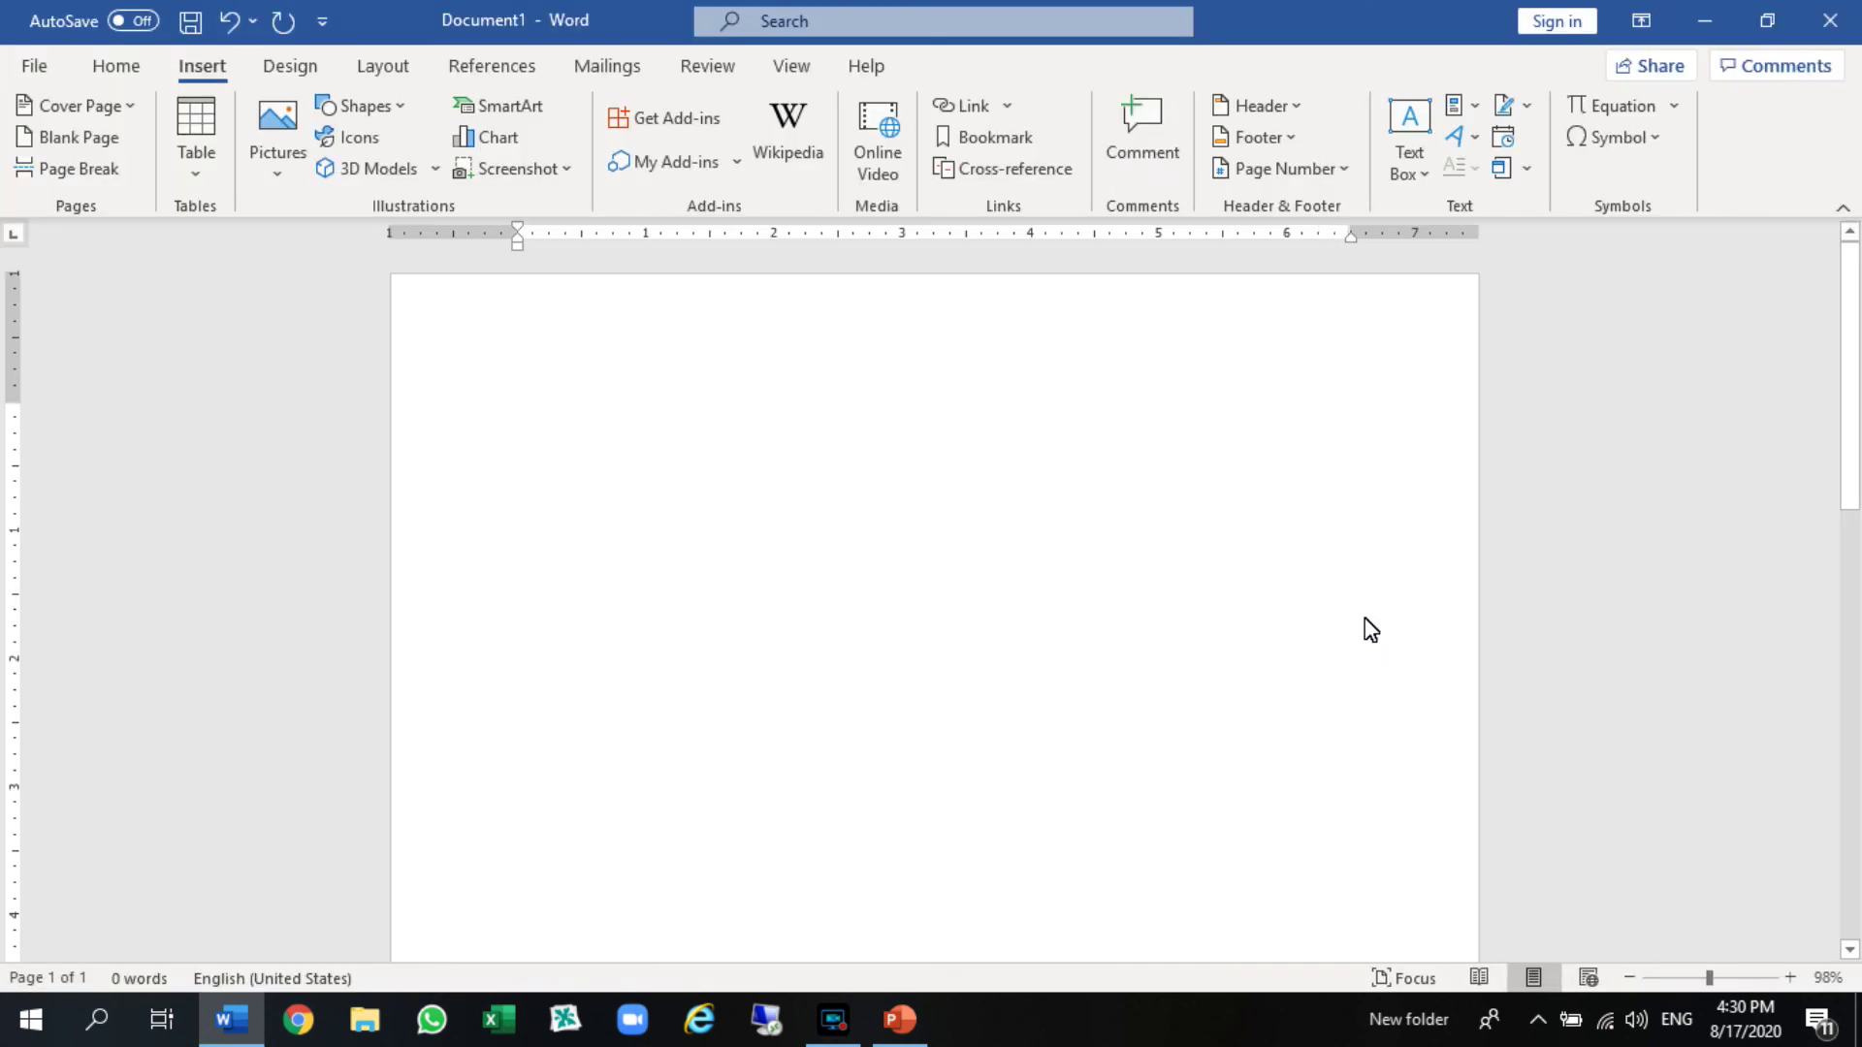